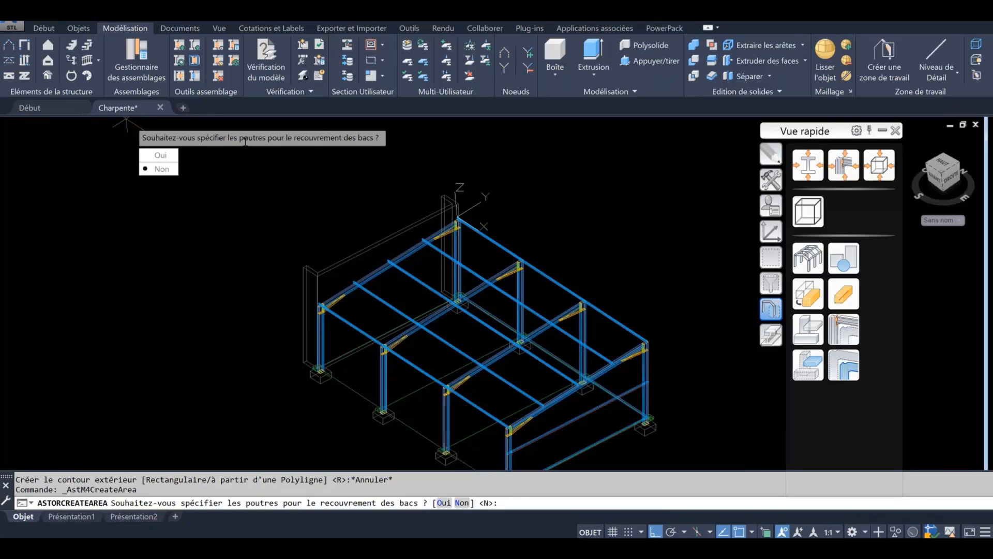
# Step: Choose to specify the beams for the sheet overlap and select three purlins as the overlap beams
pyautogui.click(161, 158)
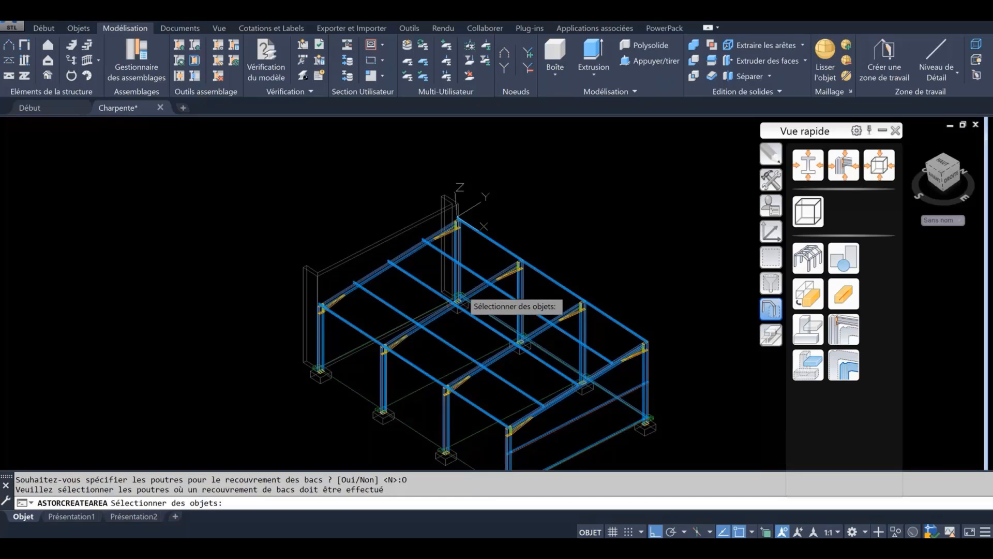
pyautogui.click(487, 332)
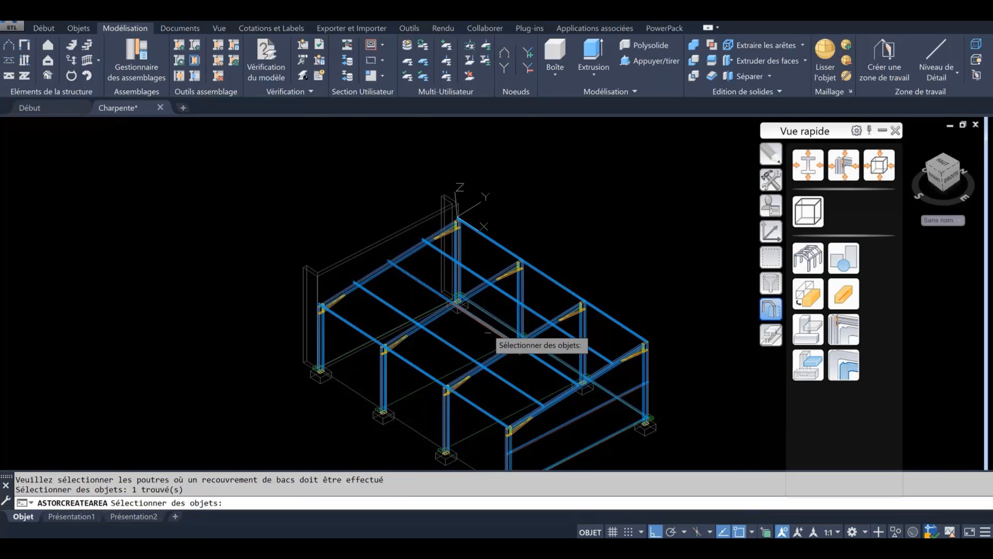
pyautogui.scroll(4, 487, 333)
pyautogui.scroll(4, 351, 211)
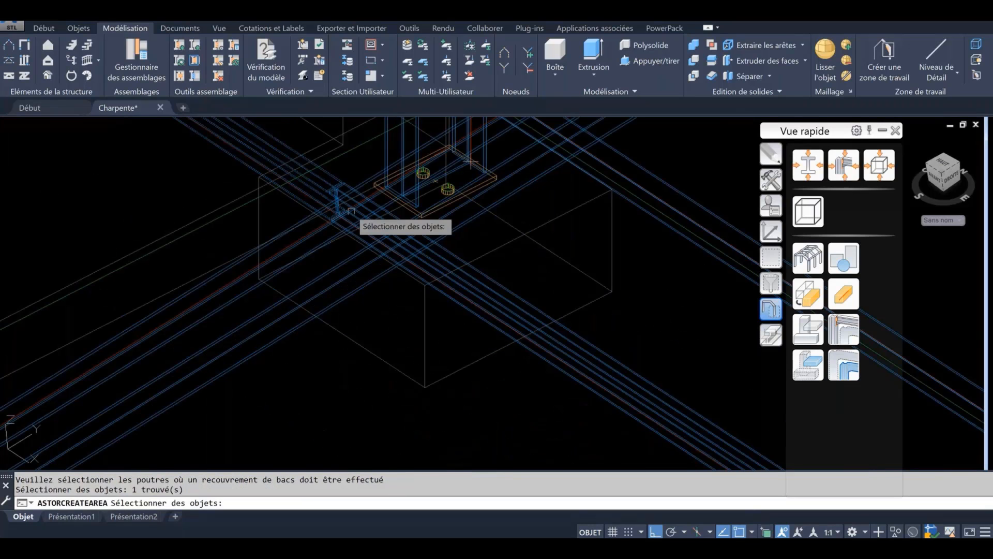
pyautogui.scroll(4, 352, 211)
pyautogui.click(310, 156)
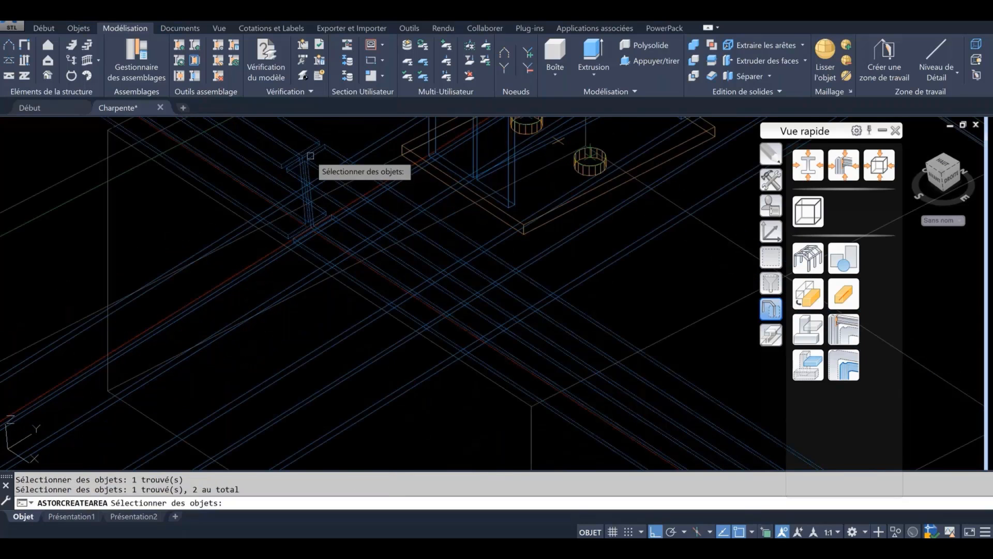
pyautogui.scroll(-4, 480, 311)
pyautogui.click(480, 311)
pyautogui.scroll(-8, 373, 285)
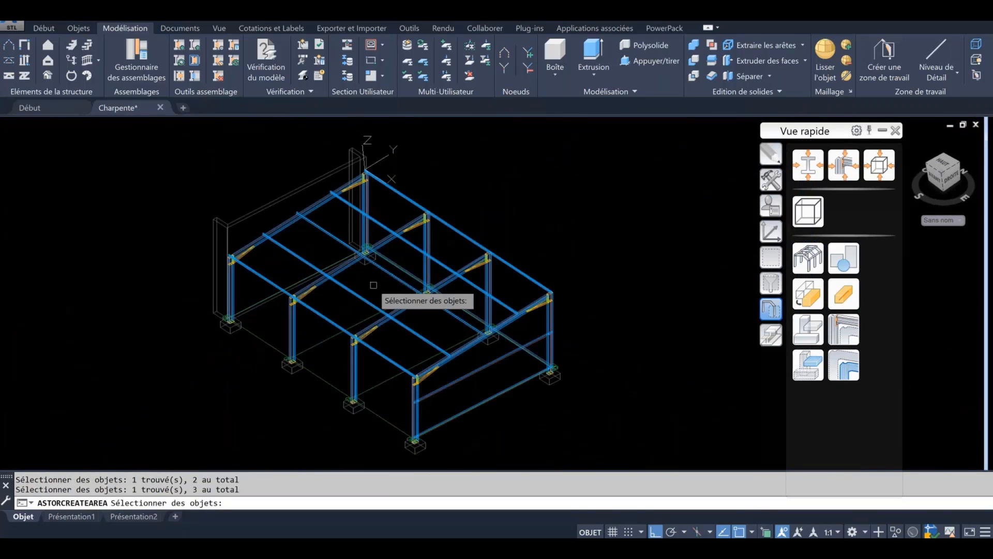
pyautogui.press('Return')
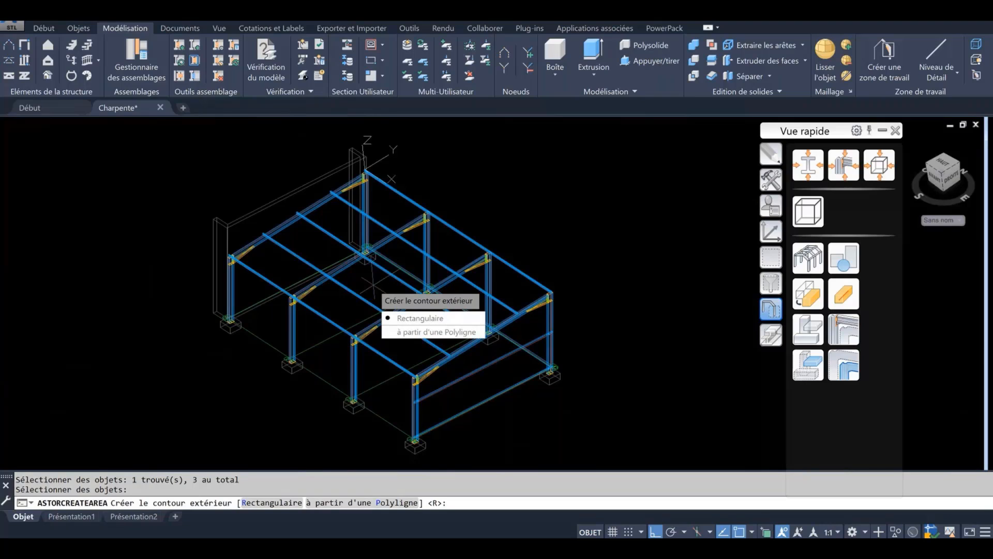
# Step: Create a rectangular outer contour for the cladding area between two diagonally opposite corners of the roof frame
pyautogui.click(420, 323)
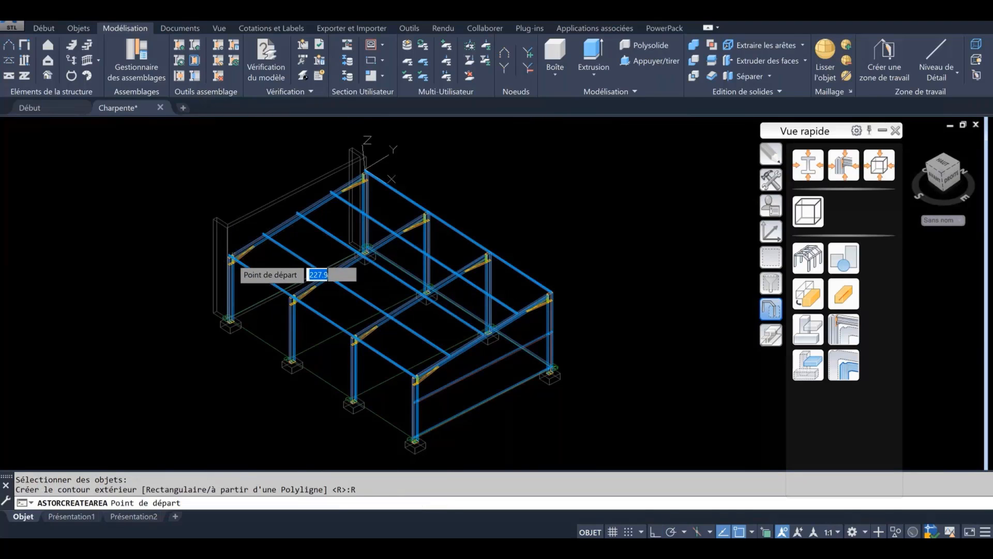
pyautogui.scroll(4, 230, 256)
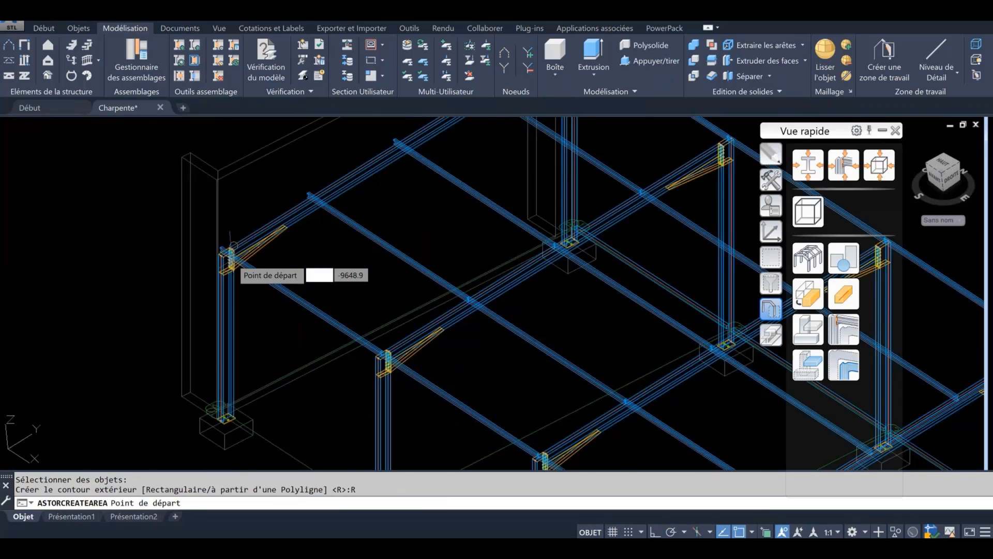
pyautogui.scroll(5, 231, 248)
pyautogui.click(181, 288)
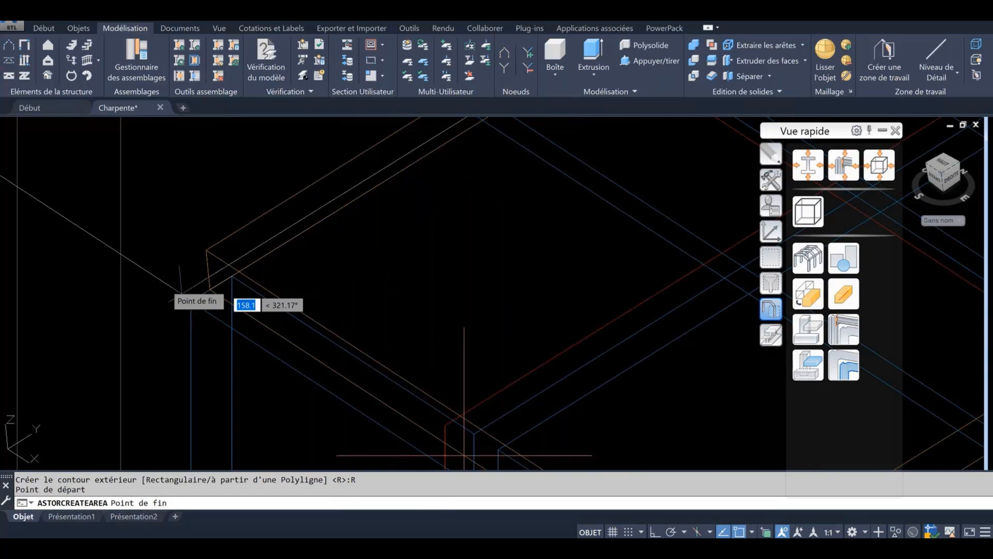
pyautogui.scroll(-2, 348, 390)
pyautogui.scroll(-6, 349, 389)
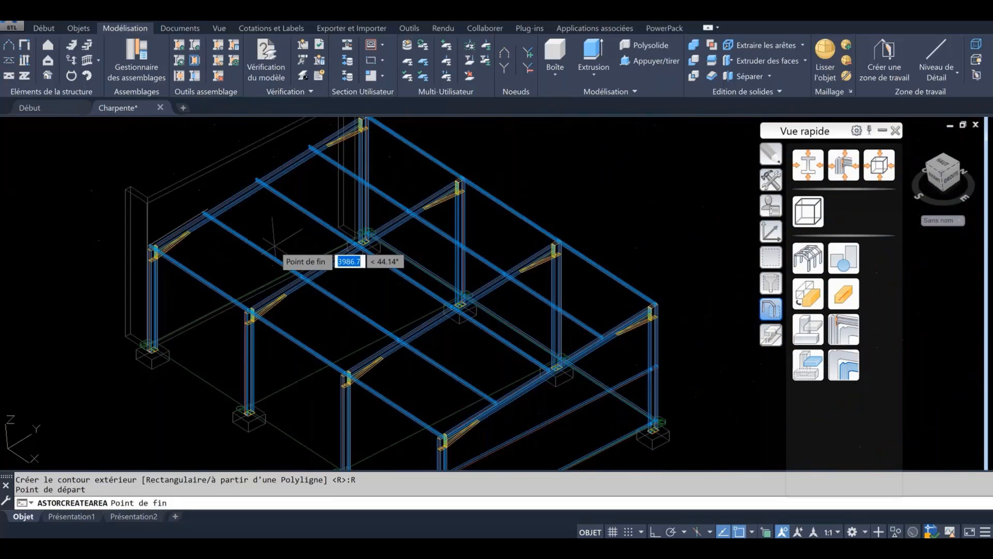
pyautogui.scroll(-4, 337, 230)
pyautogui.scroll(8, 440, 254)
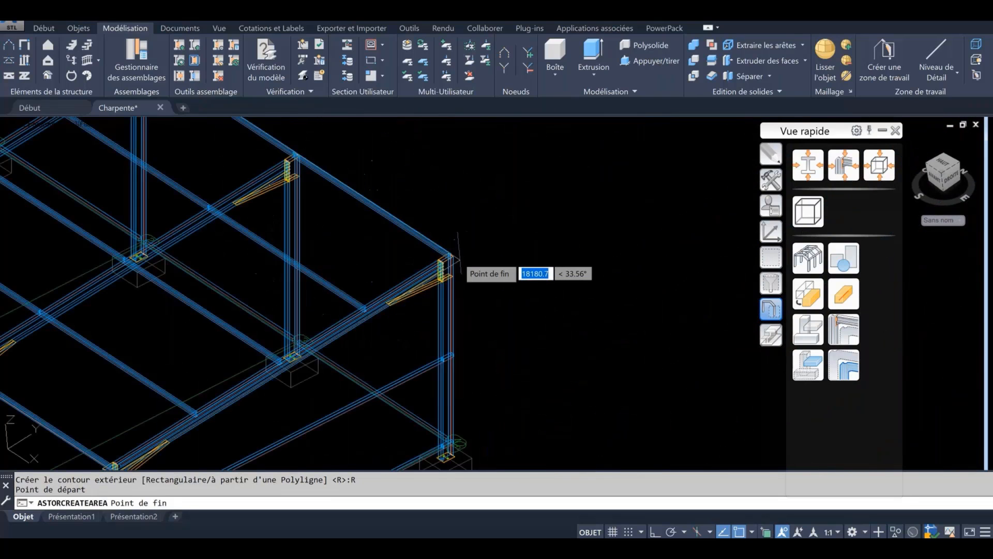
pyautogui.scroll(4, 441, 254)
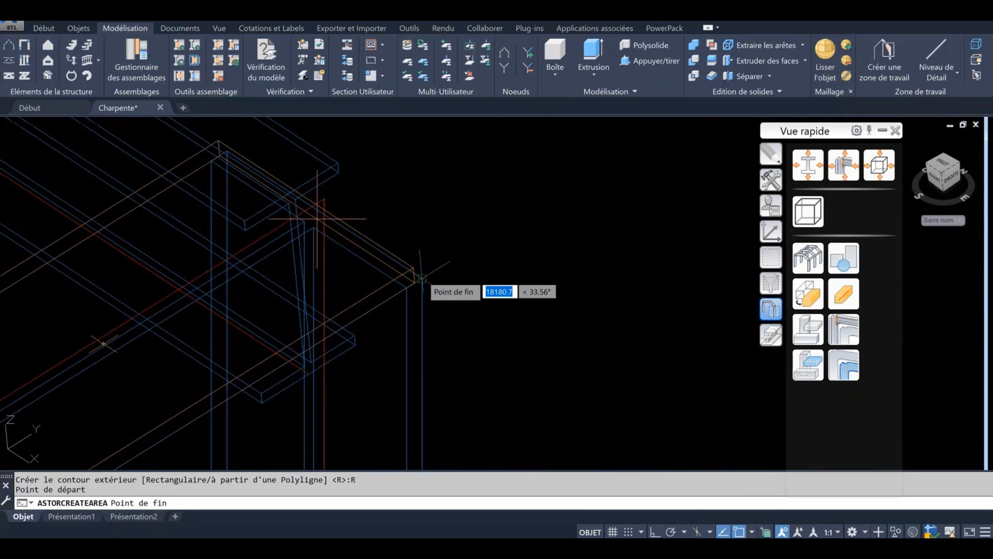
pyautogui.click(423, 276)
pyautogui.scroll(-3, 423, 276)
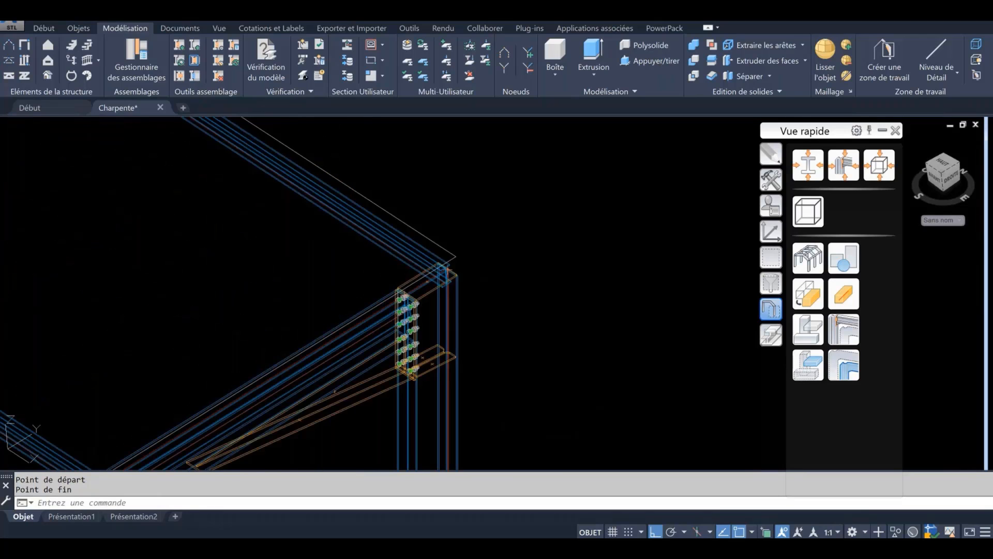
pyautogui.scroll(-8, 505, 290)
pyautogui.scroll(3, 352, 278)
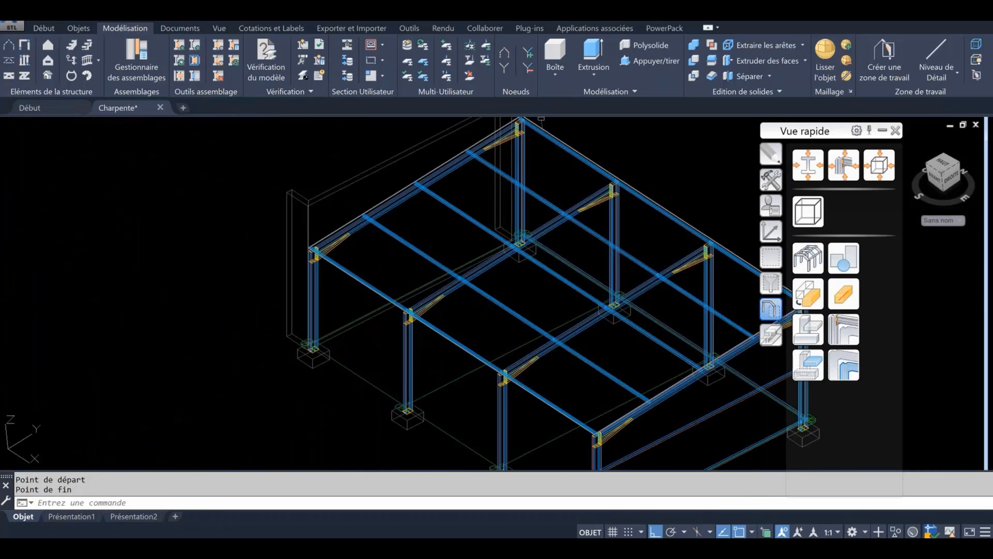
pyautogui.scroll(3, 531, 212)
pyautogui.scroll(4, 505, 141)
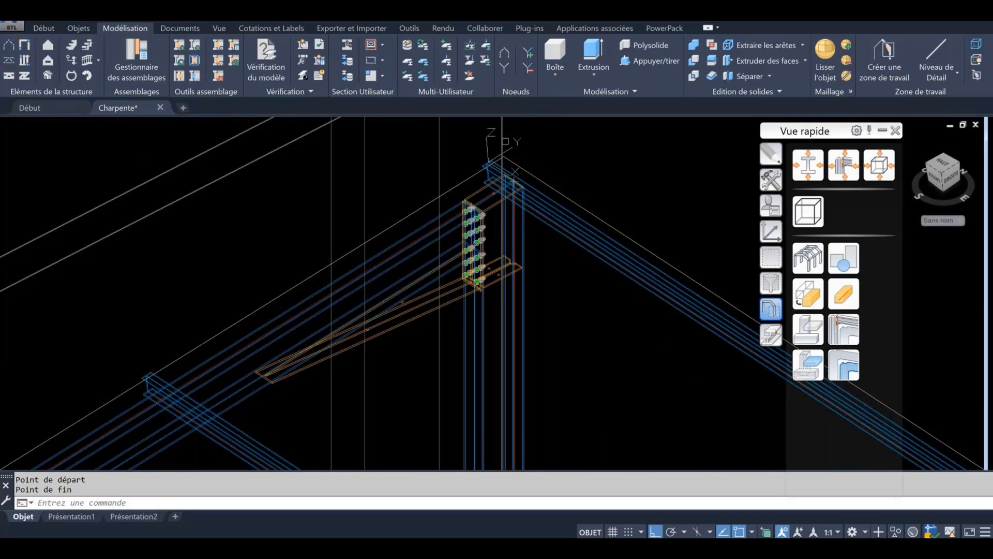
pyautogui.scroll(4, 515, 171)
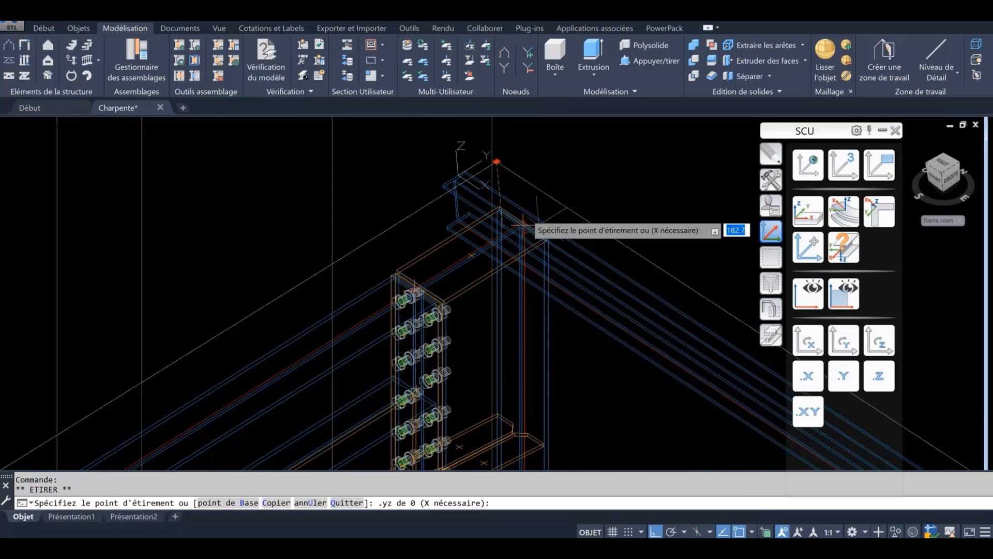
pyautogui.scroll(3, 523, 225)
pyautogui.press('Escape')
pyautogui.scroll(-6, 517, 285)
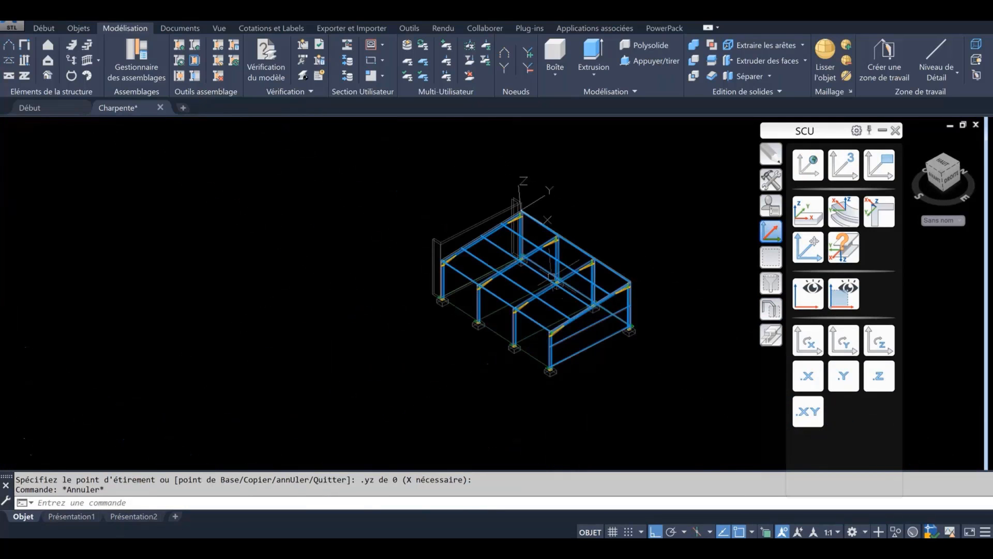
# Step: Reset the UCS to World and generate the cladding layout from the roof's rectangular outer contour
pyautogui.scroll(2, 517, 285)
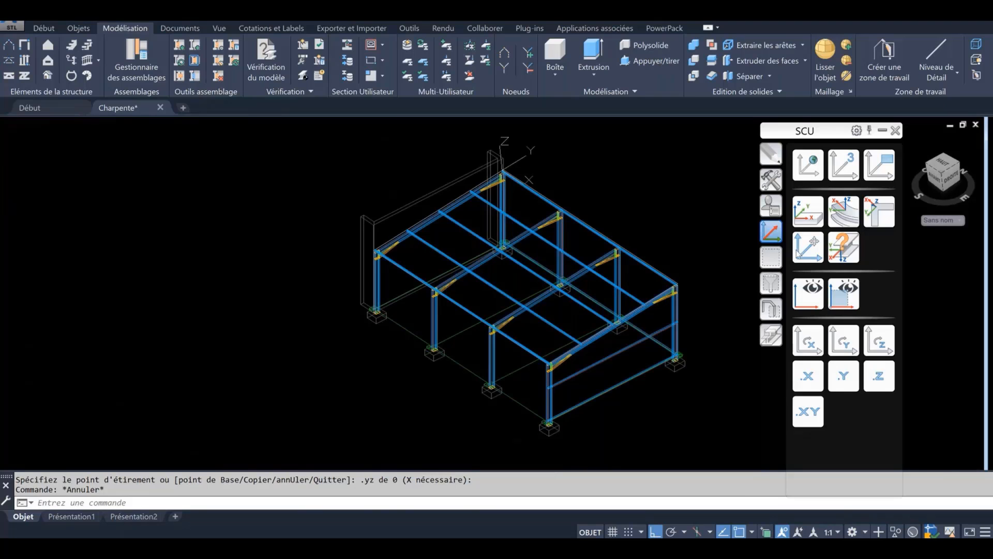
pyautogui.click(808, 165)
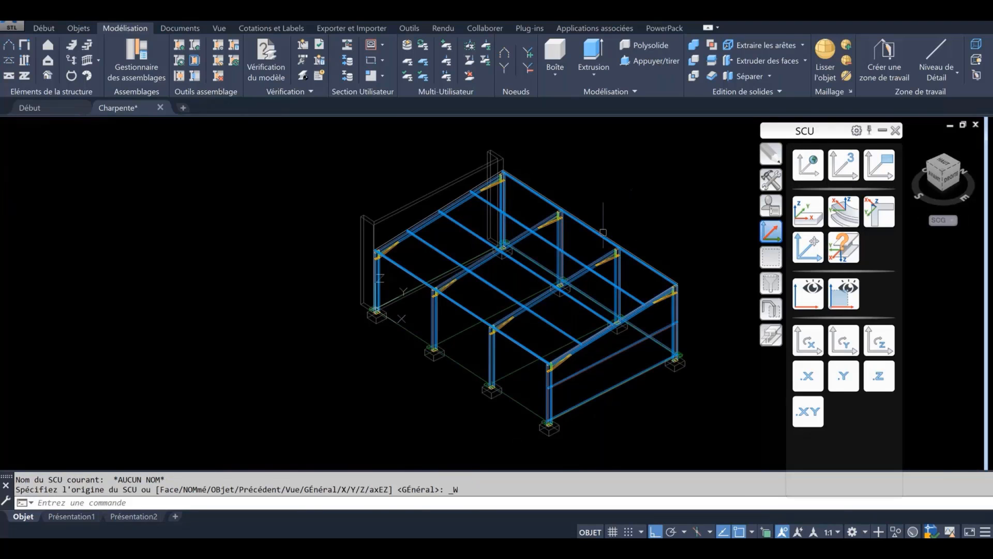
pyautogui.moveTo(592, 236); pyautogui.dragTo(522, 233, button='middle')
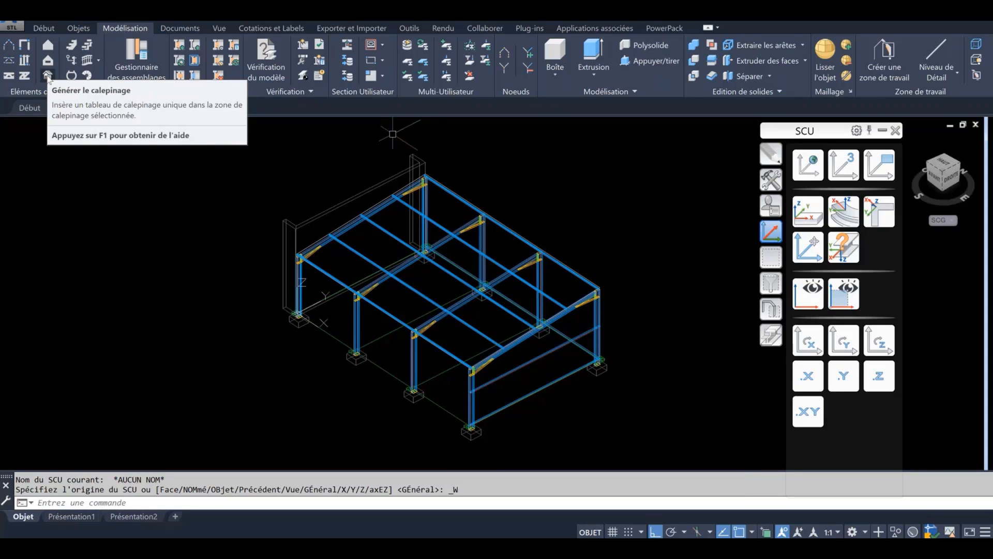
pyautogui.click(47, 75)
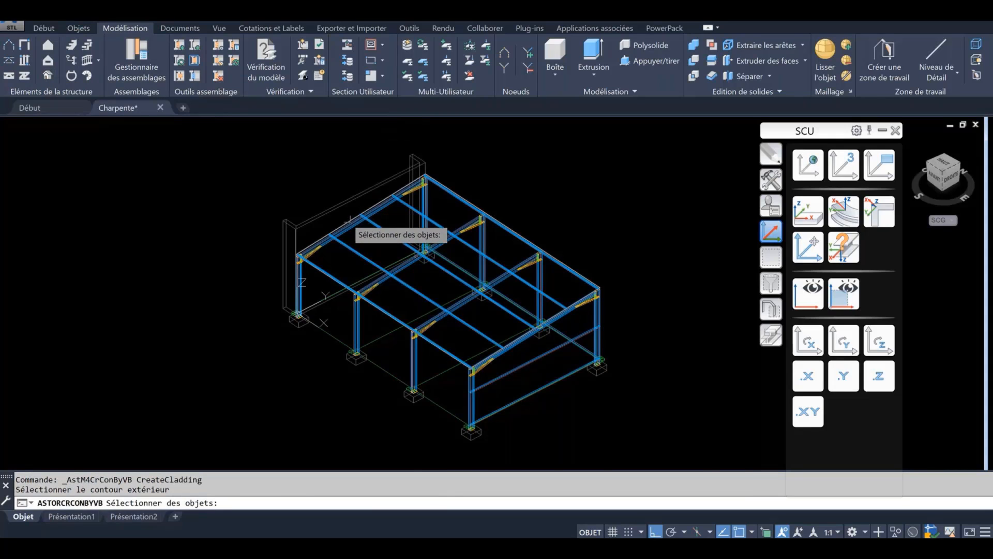
pyautogui.scroll(5, 347, 220)
pyautogui.scroll(3, 347, 221)
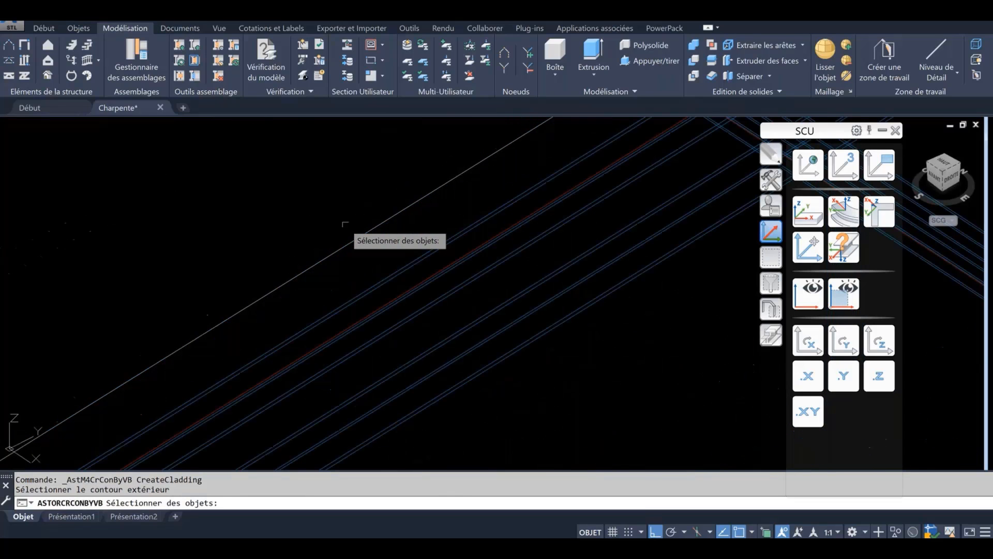
pyautogui.click(304, 196)
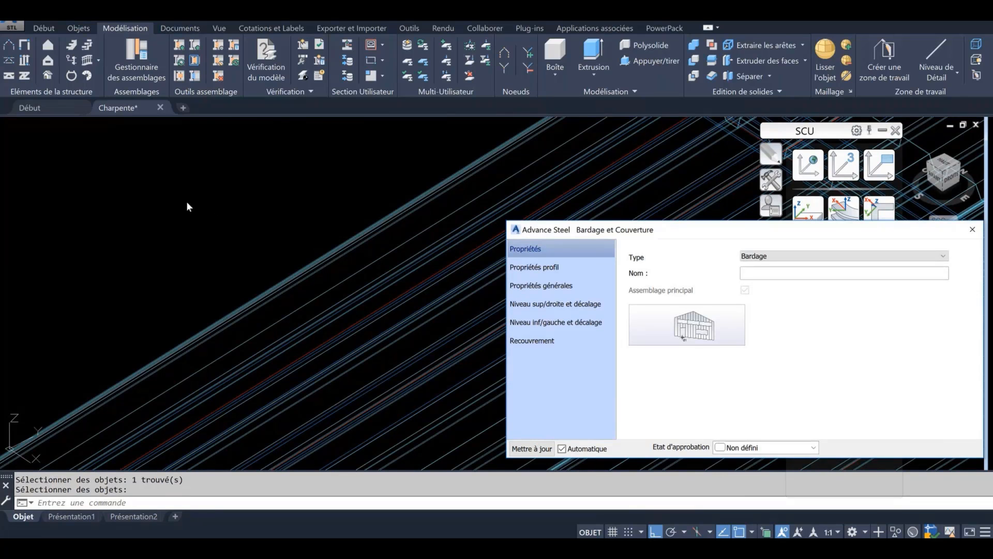
pyautogui.scroll(-5, 187, 201)
# Step: Set the roof cladding's profile section to ARVAL Couverture, HACIERCO 3.333.39 T
pyautogui.moveTo(672, 230); pyautogui.dragTo(640, 128)
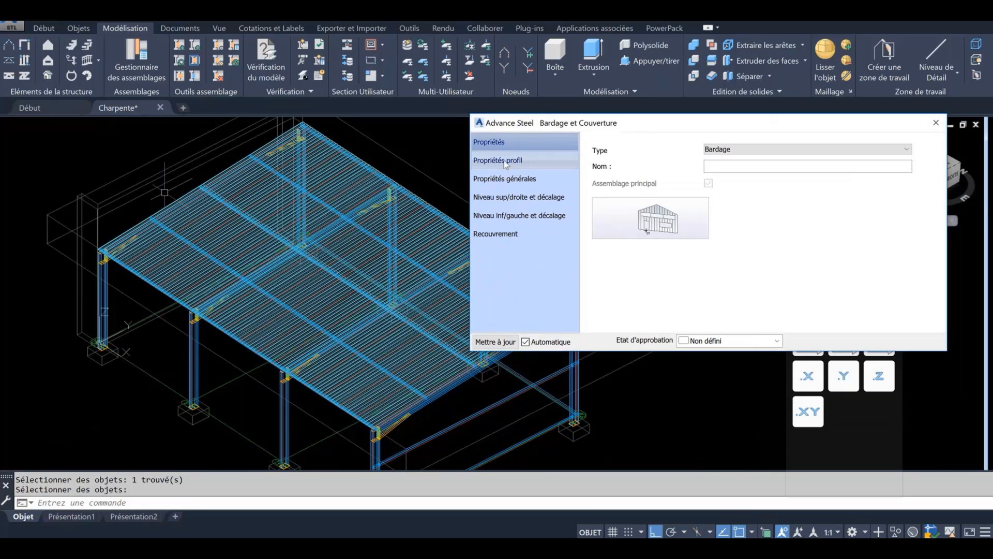
pyautogui.click(506, 161)
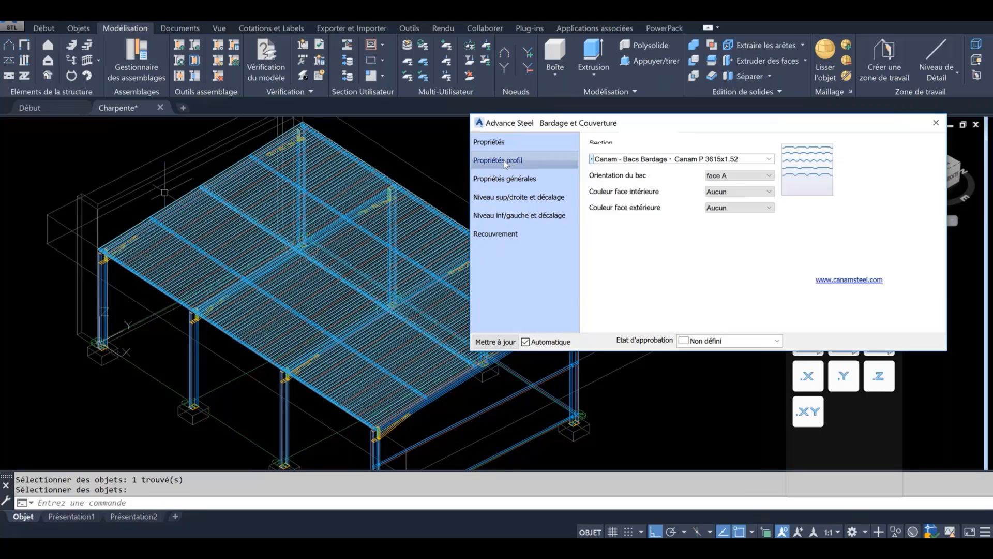
pyautogui.click(591, 160)
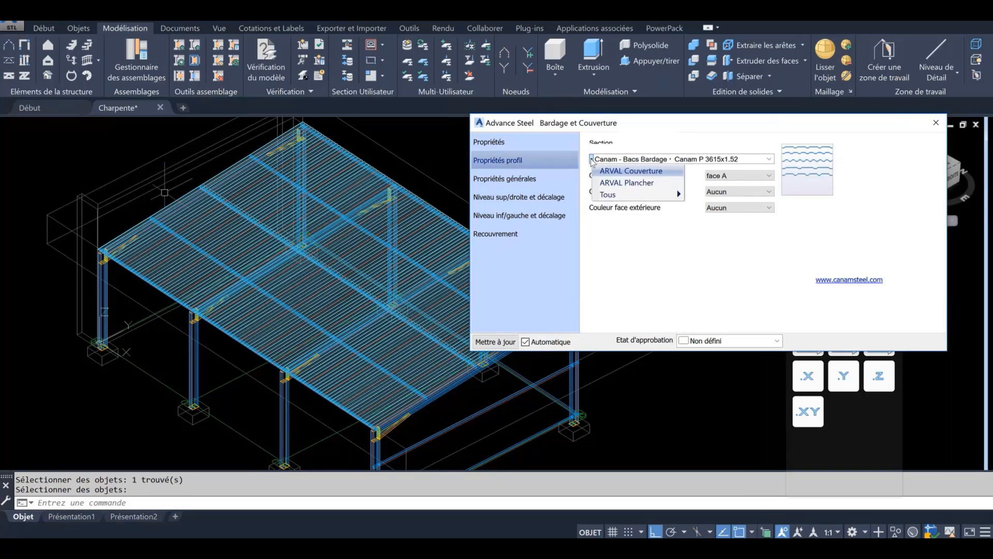
pyautogui.click(603, 171)
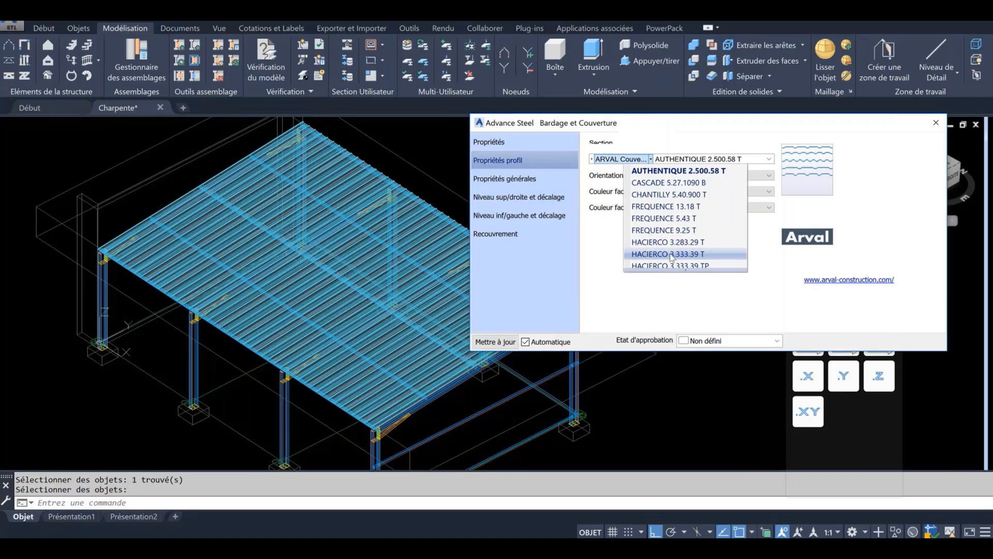
pyautogui.click(672, 254)
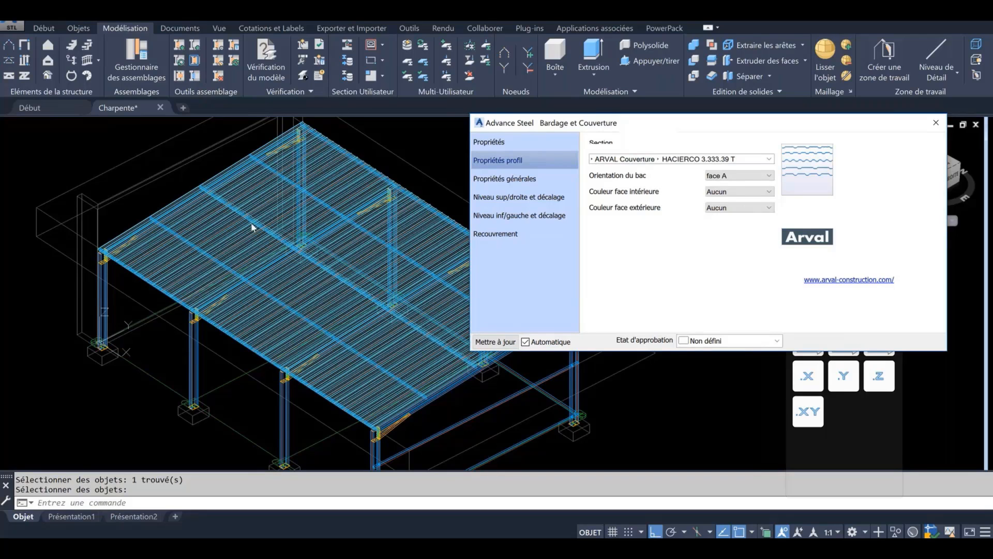
# Step: Leave the cladding's interior face colour at Aucun and set the exterior face colour to RAL9010
pyautogui.click(731, 193)
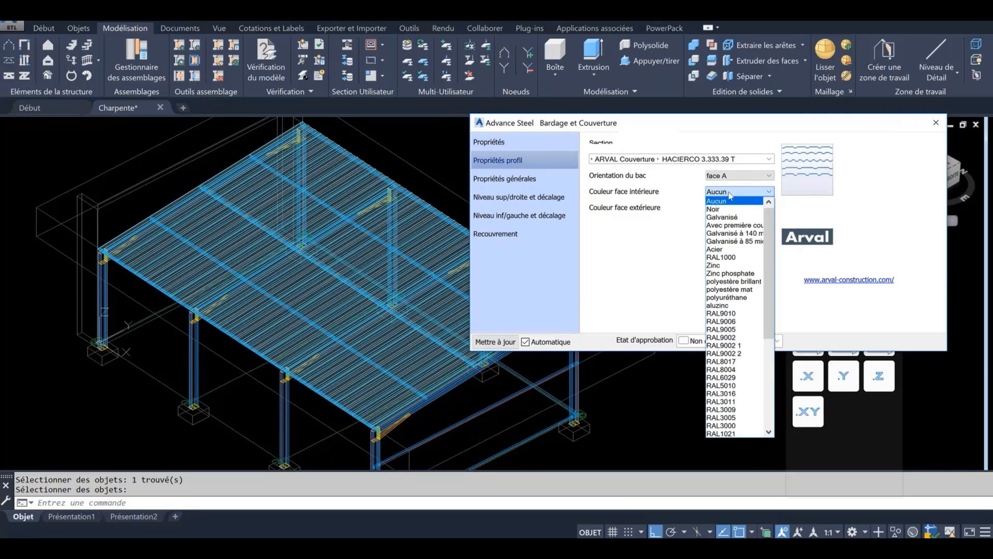
pyautogui.click(718, 203)
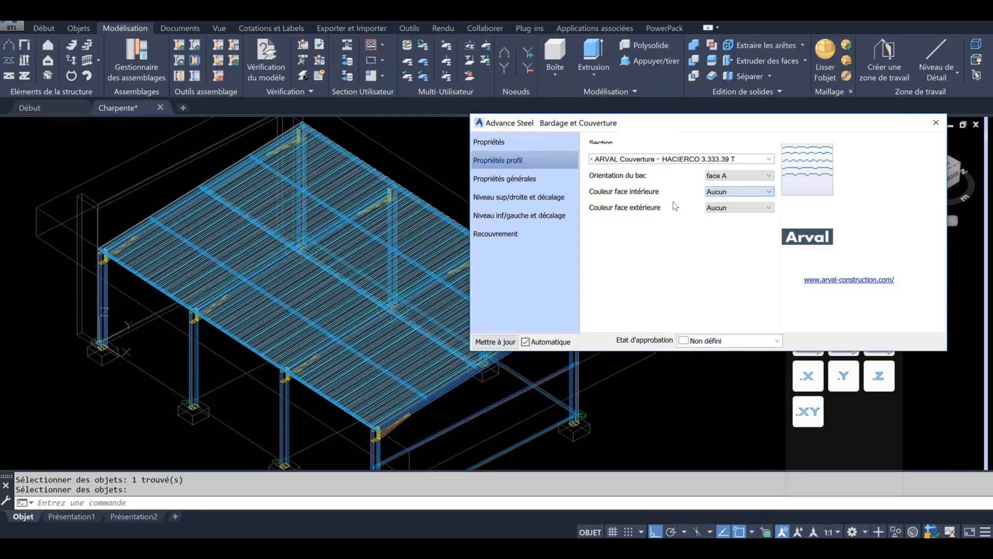
pyautogui.click(737, 208)
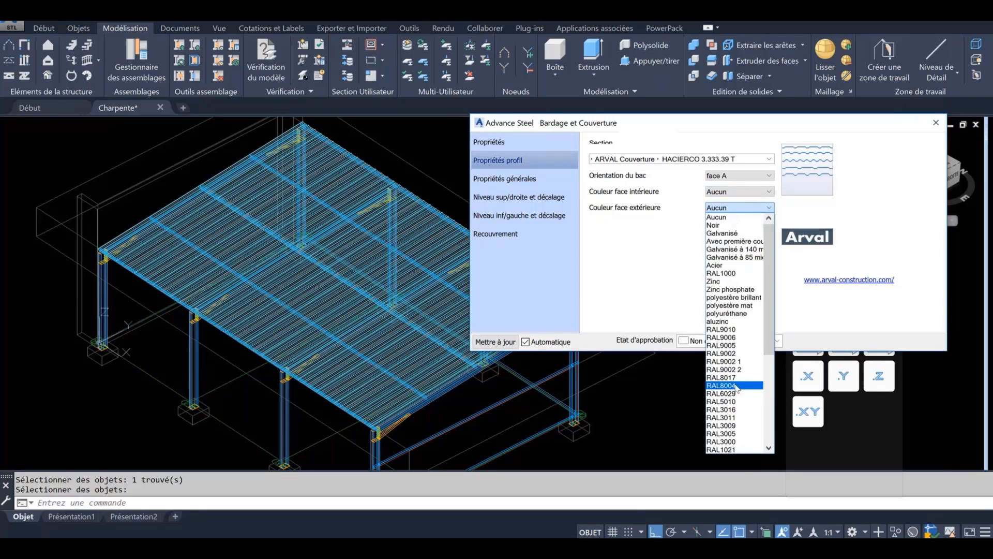
pyautogui.click(728, 329)
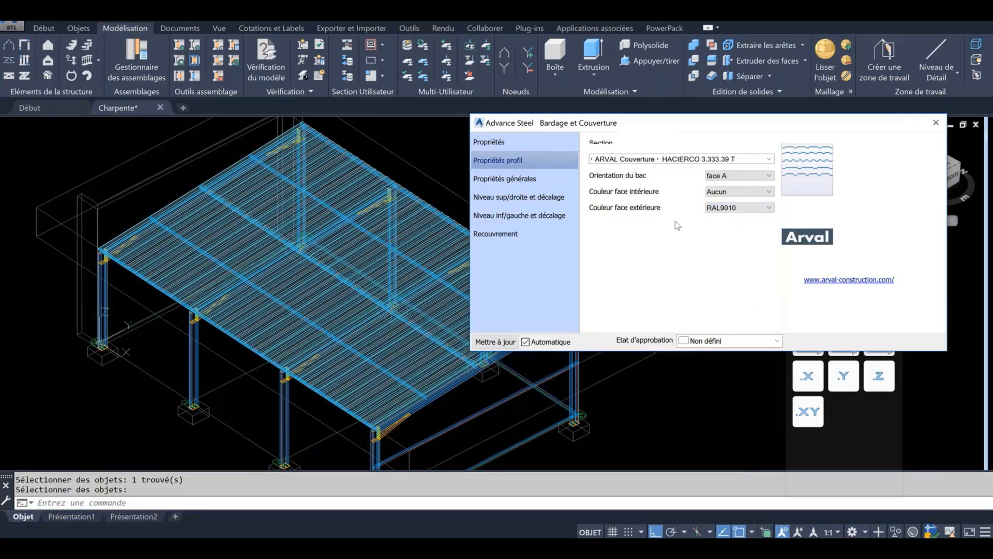
# Step: Try the horizontal cladding type on the roof and switch it back to vertical
pyautogui.click(504, 178)
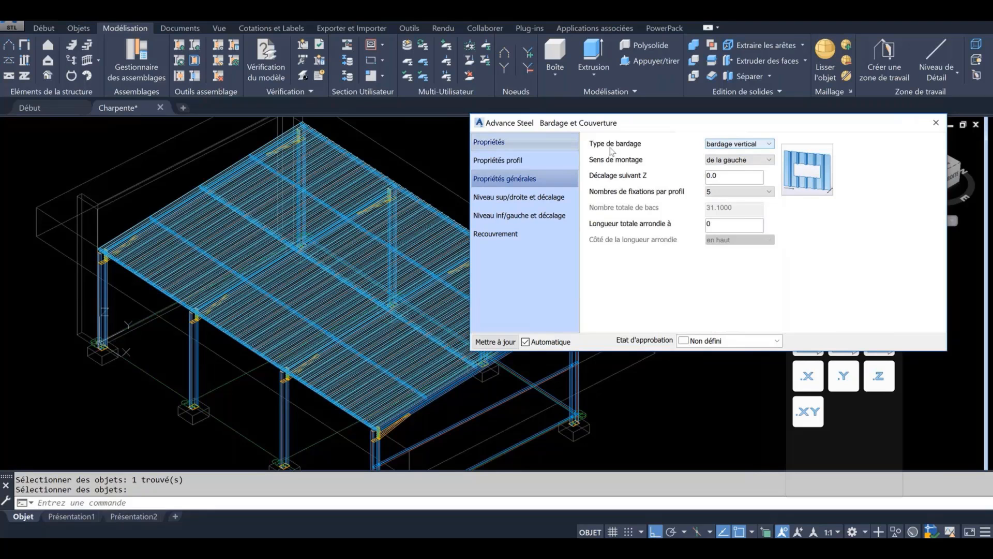
pyautogui.click(740, 143)
pyautogui.click(735, 159)
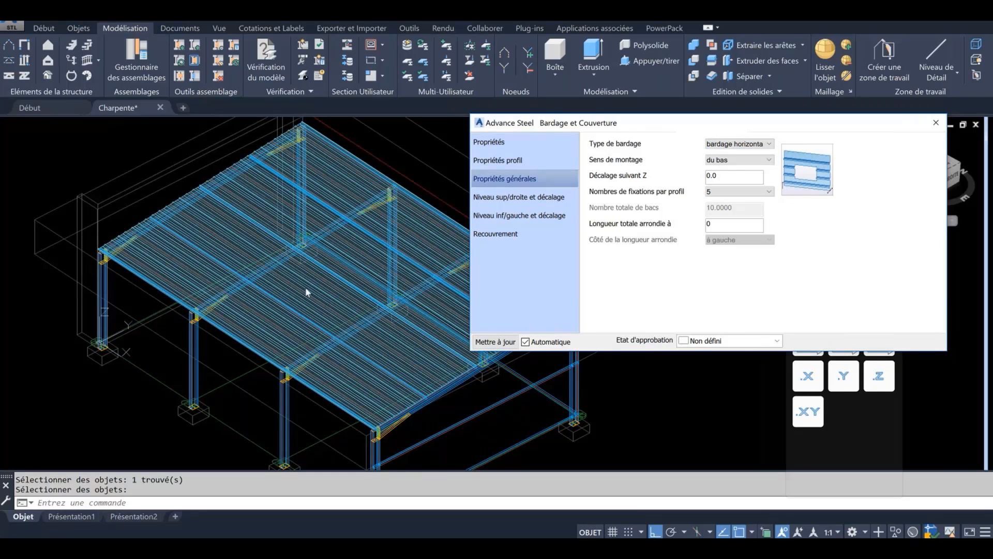
pyautogui.click(737, 144)
pyautogui.click(738, 153)
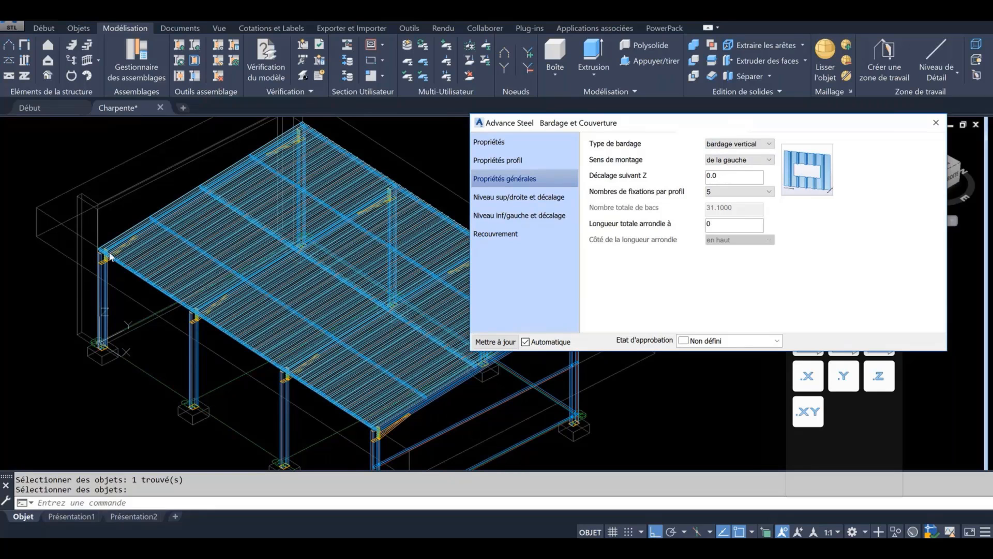
# Step: Try the cladding's mounting directions "de la droite" and "centré", and switch back to "de la gauche"
pyautogui.click(740, 160)
pyautogui.click(744, 181)
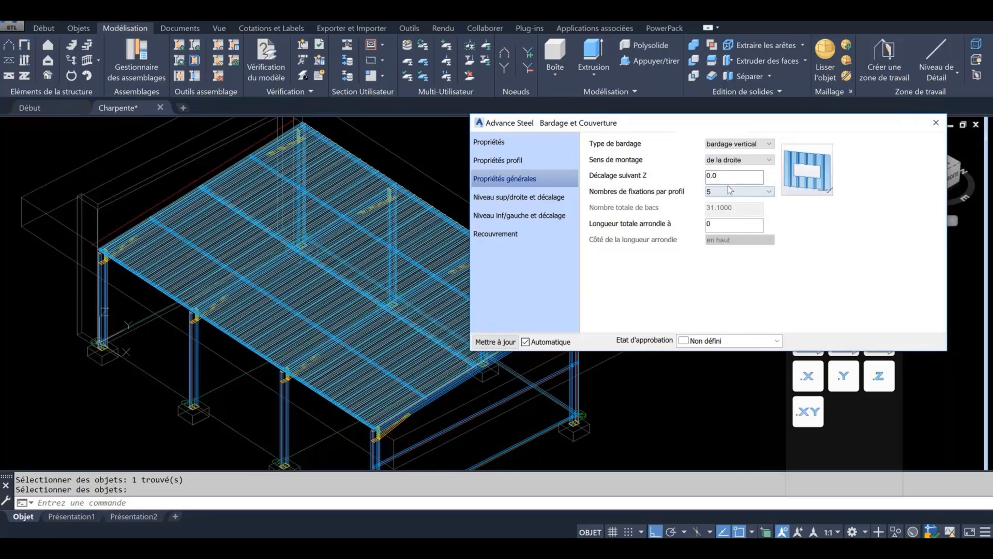
pyautogui.click(739, 159)
pyautogui.click(737, 185)
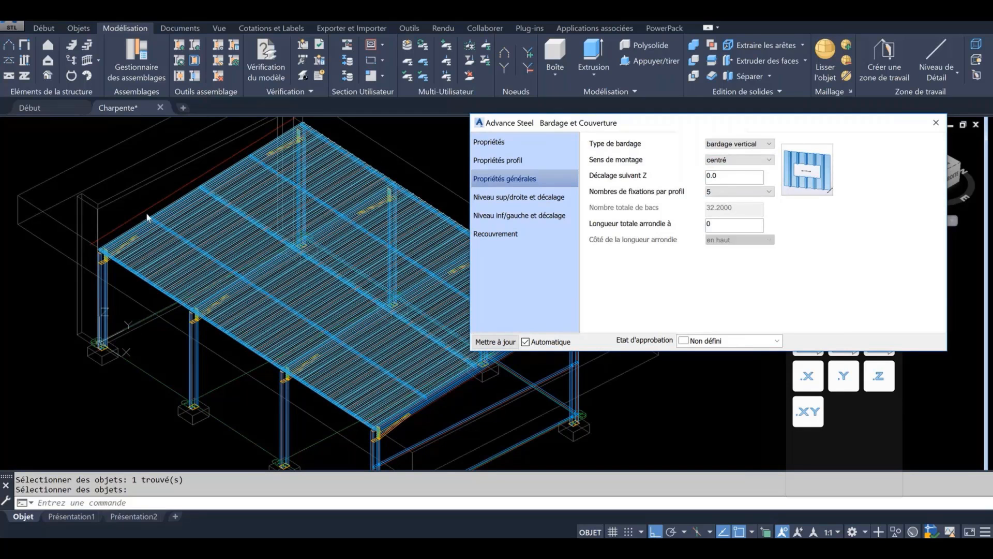
pyautogui.click(740, 159)
pyautogui.click(735, 170)
# Step: Review the choices for the number of fixings per profile and the cladding's upper and lower level and offset settings
pyautogui.click(737, 192)
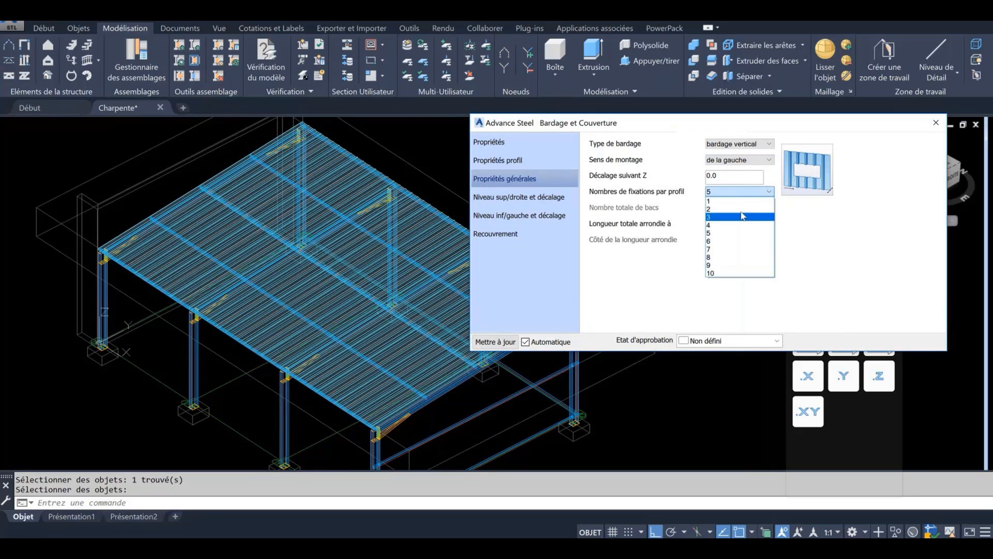
pyautogui.click(737, 194)
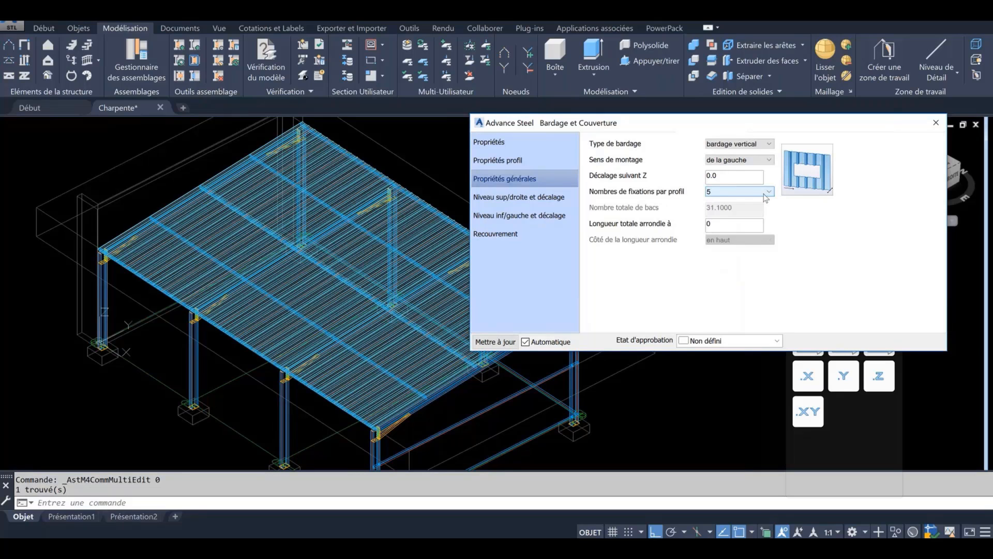
pyautogui.click(543, 202)
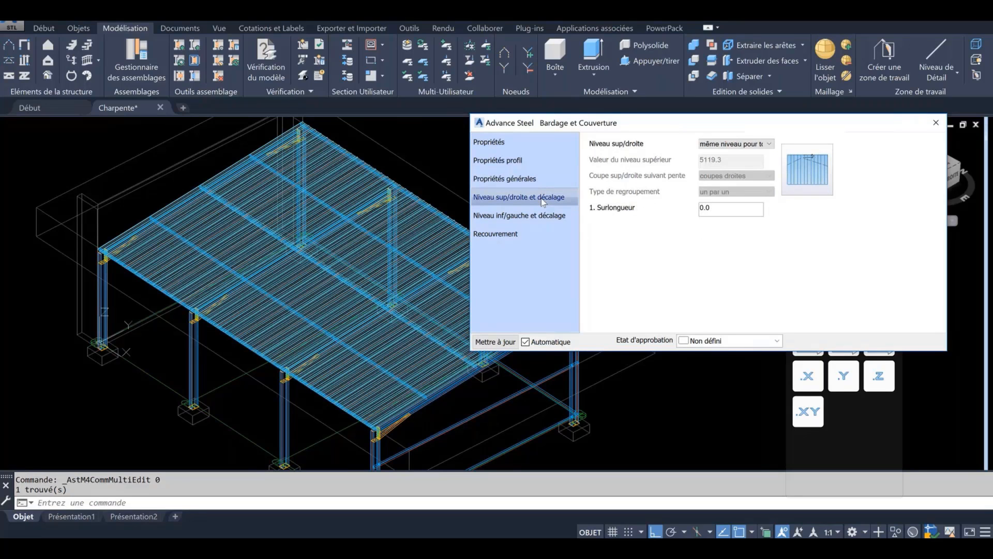
pyautogui.click(533, 215)
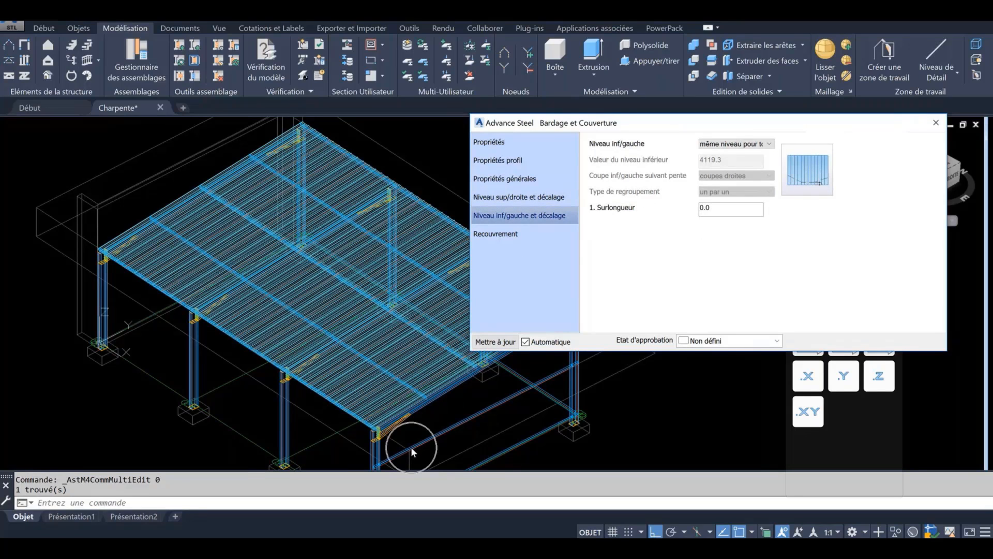
# Step: Try an overlap value of 500 on the roof cladding and set it back to 200
pyautogui.click(512, 234)
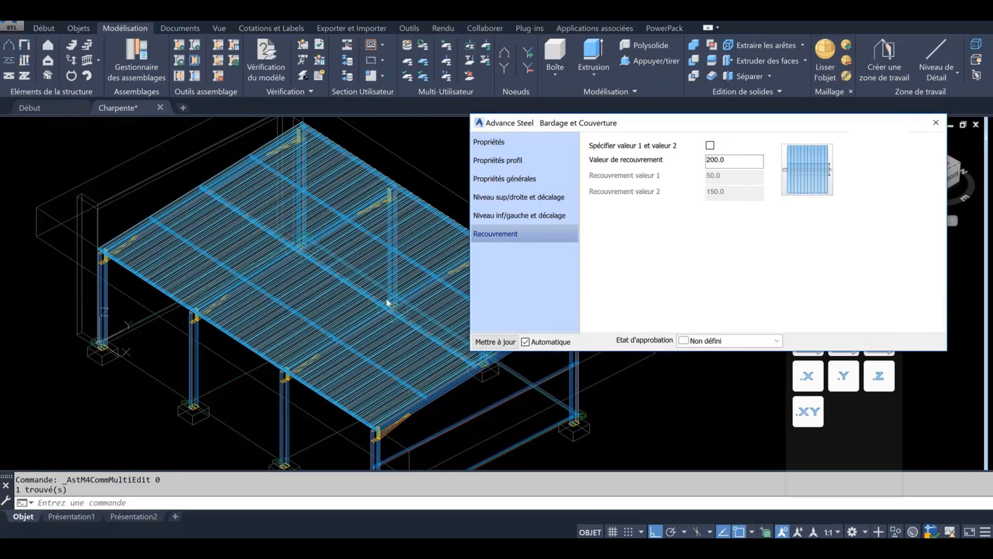
pyautogui.scroll(3, 387, 303)
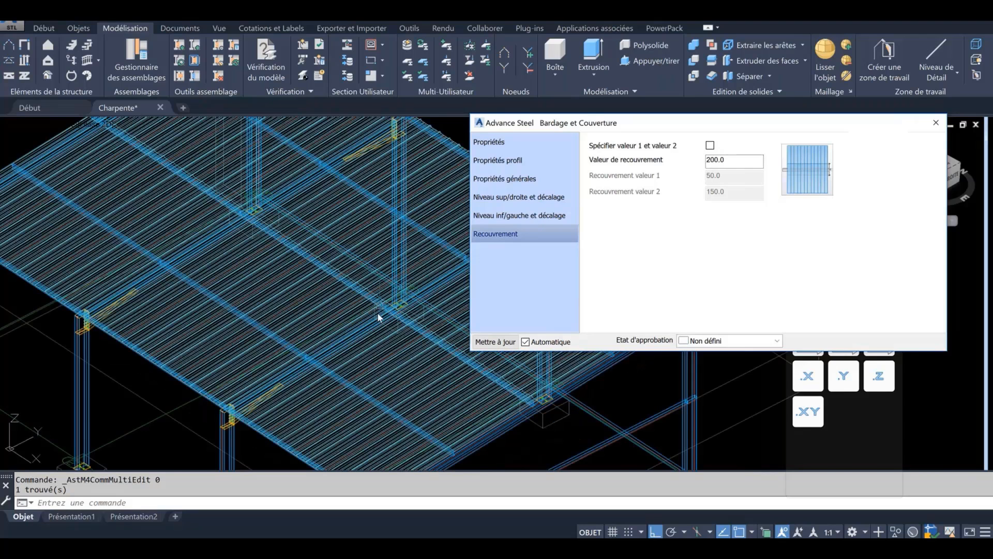
pyautogui.scroll(4, 381, 303)
pyautogui.scroll(2, 381, 259)
pyautogui.click(659, 160)
pyautogui.write('500')
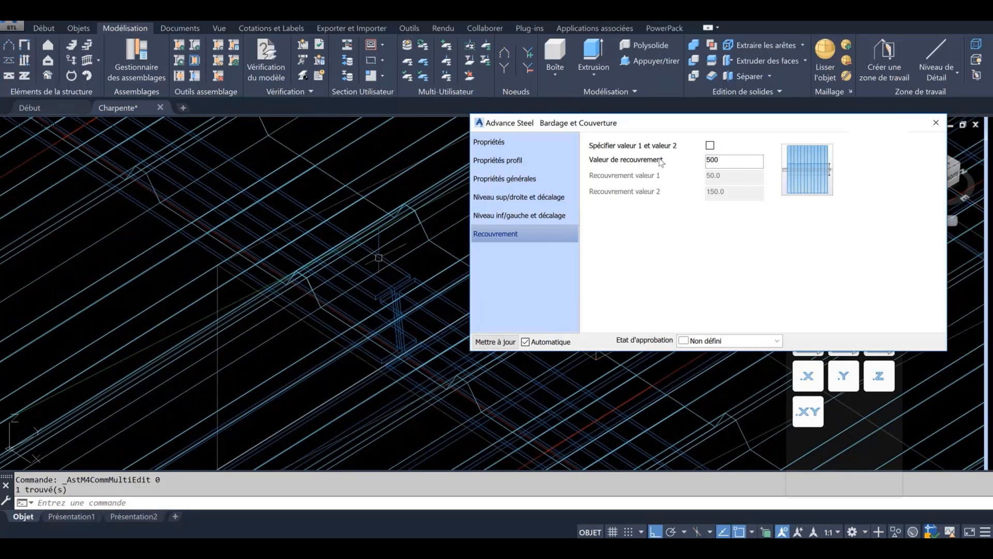
pyautogui.press('Return')
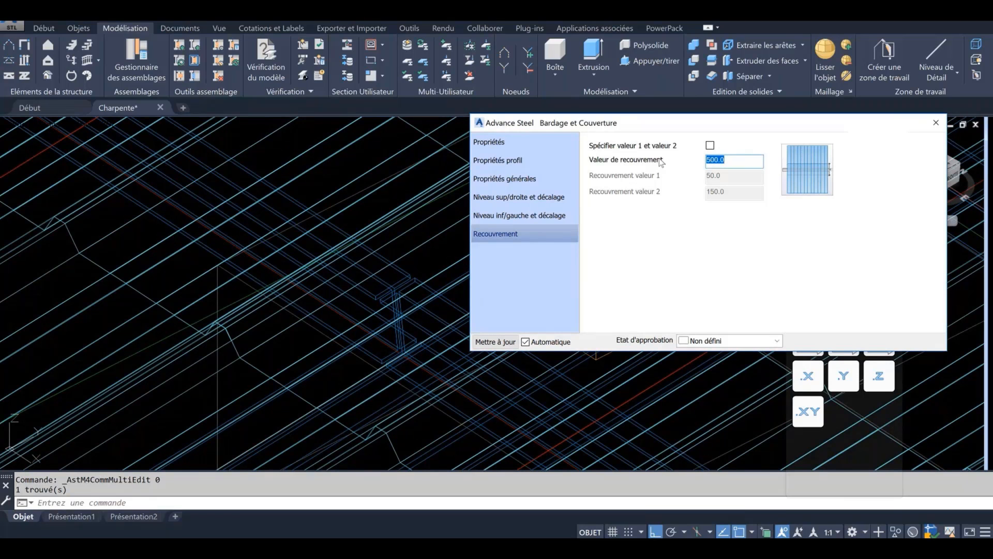
pyautogui.scroll(-4, 254, 271)
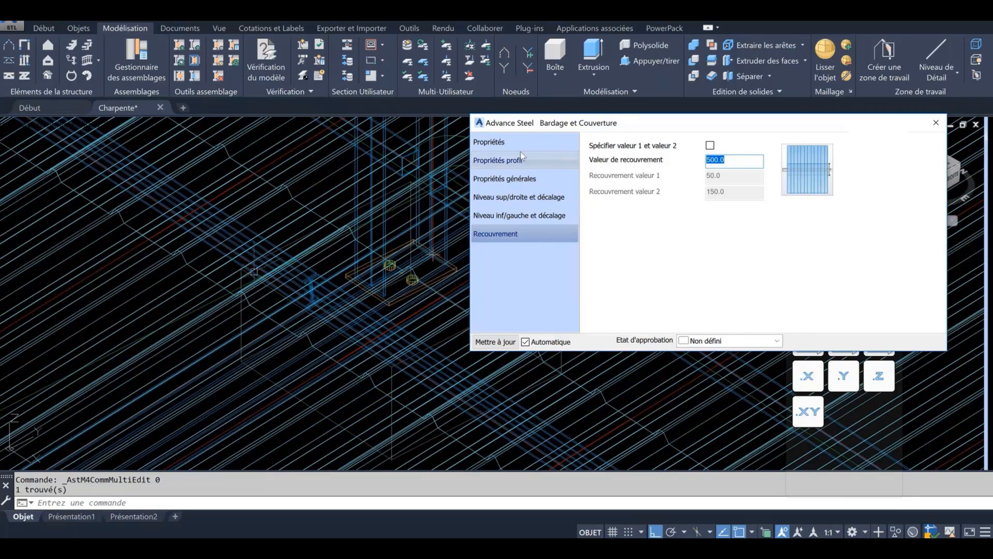
pyautogui.write('200')
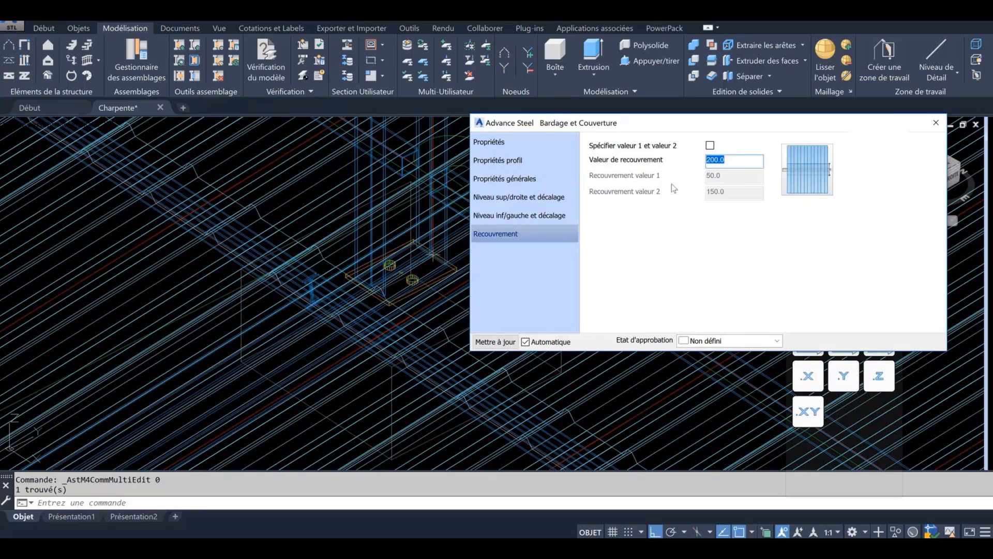
# Step: Specify the cladding overlap with two separate values, setting value 1 to 100 and value 2 to 200, and close the properties
pyautogui.click(710, 146)
pyautogui.click(710, 146)
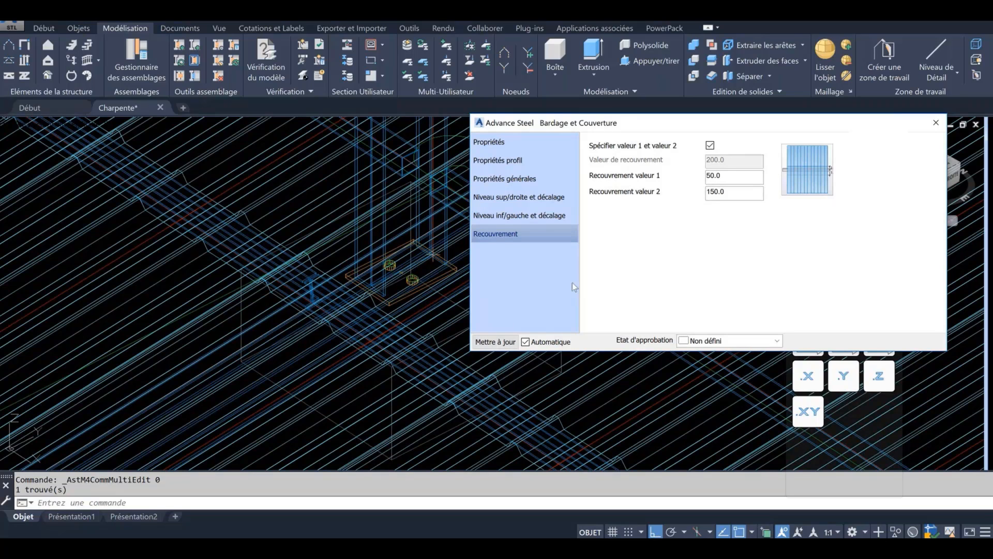
pyautogui.doubleClick(704, 177)
pyautogui.write('100.0')
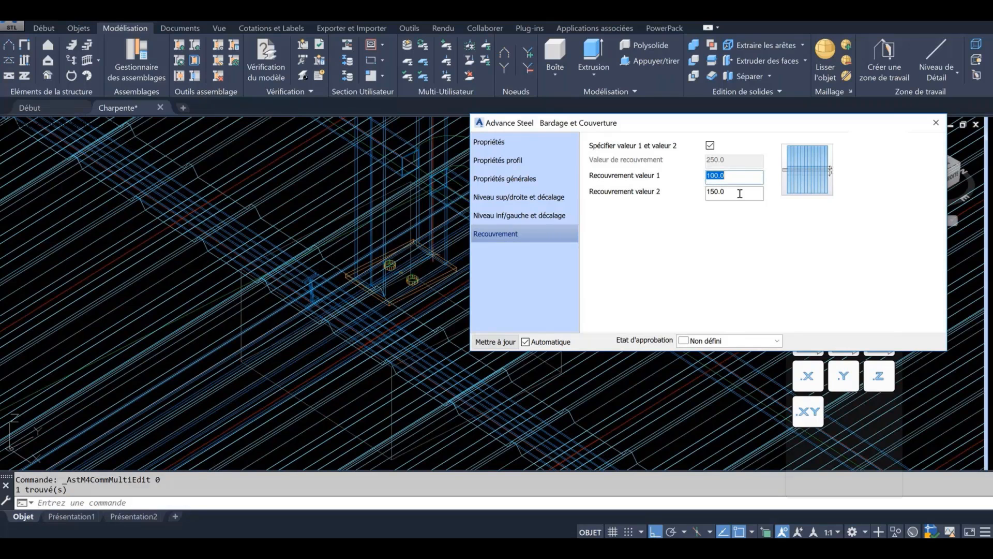
pyautogui.moveTo(740, 193); pyautogui.dragTo(693, 191)
pyautogui.write('200')
pyautogui.press('Return')
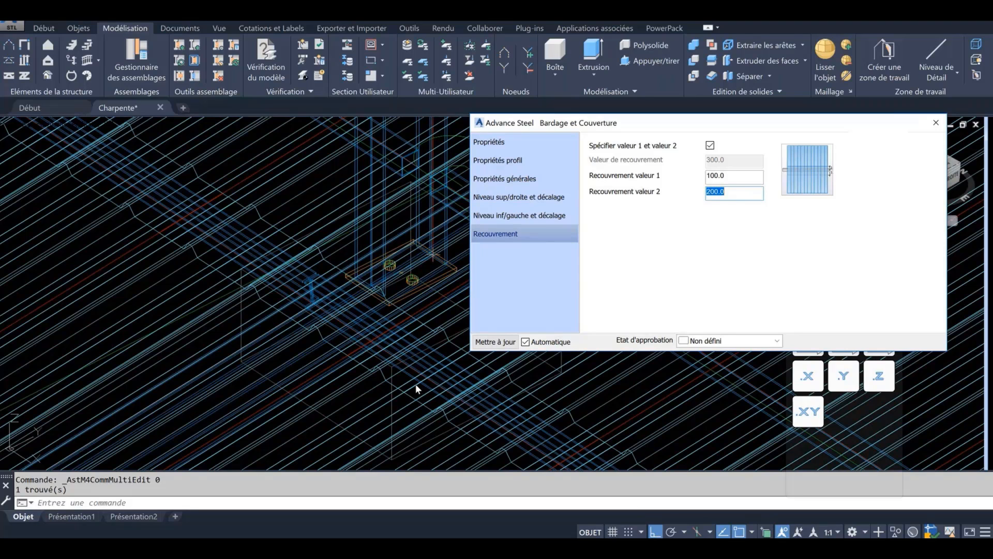
pyautogui.press('Escape')
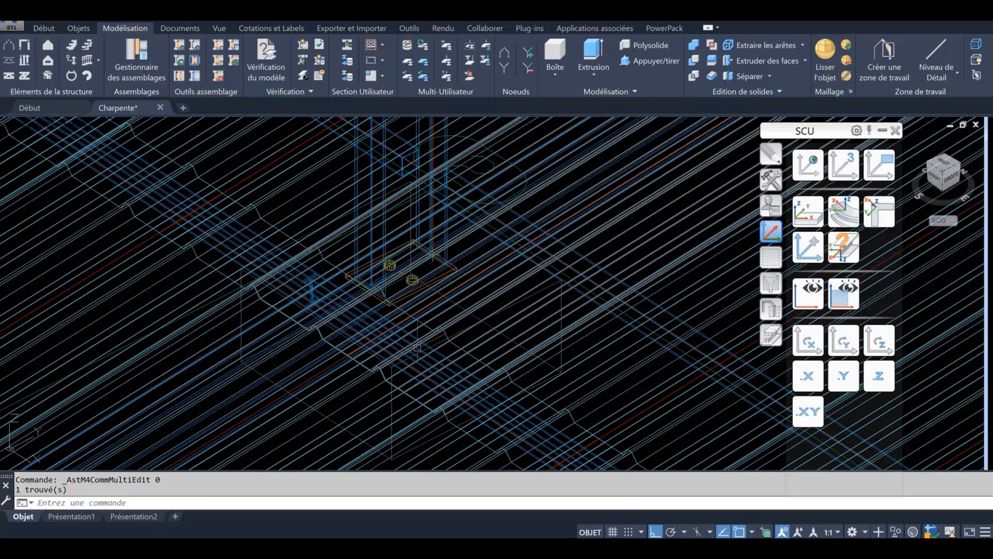
# Step: Move the UCS origin to the outer rail corner at the gable end column's base and rotate it about the X and Y axes
pyautogui.scroll(-10, 418, 347)
pyautogui.keyDown('shift'); pyautogui.moveTo(418, 347); pyautogui.dragTo(440, 316, button='middle'); pyautogui.keyUp('shift')
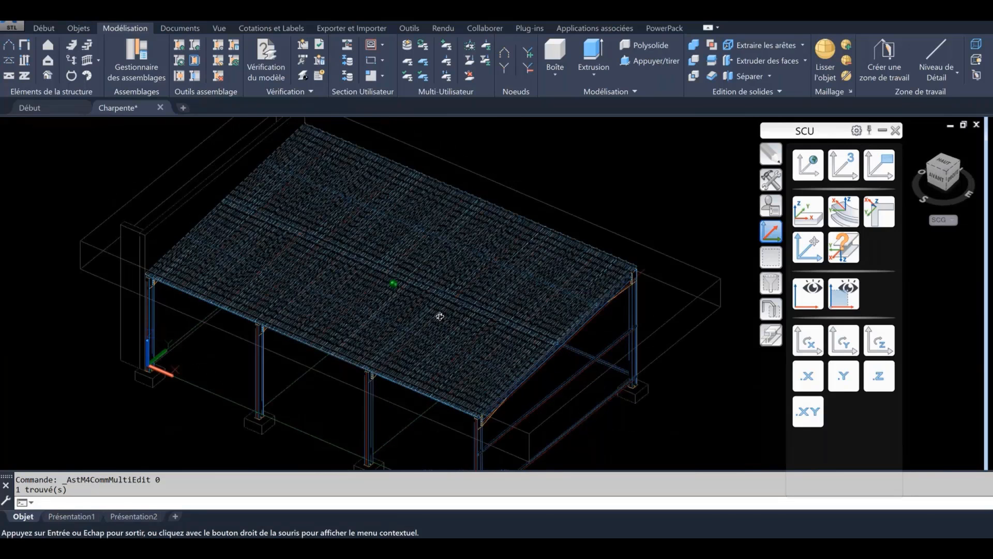
pyautogui.scroll(-2, 428, 312)
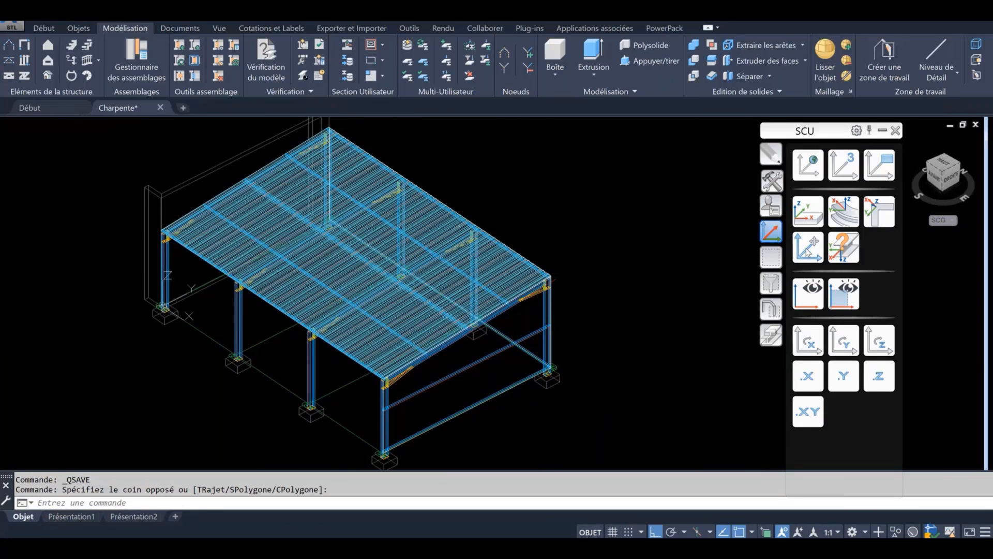
pyautogui.click(808, 246)
pyautogui.scroll(5, 549, 365)
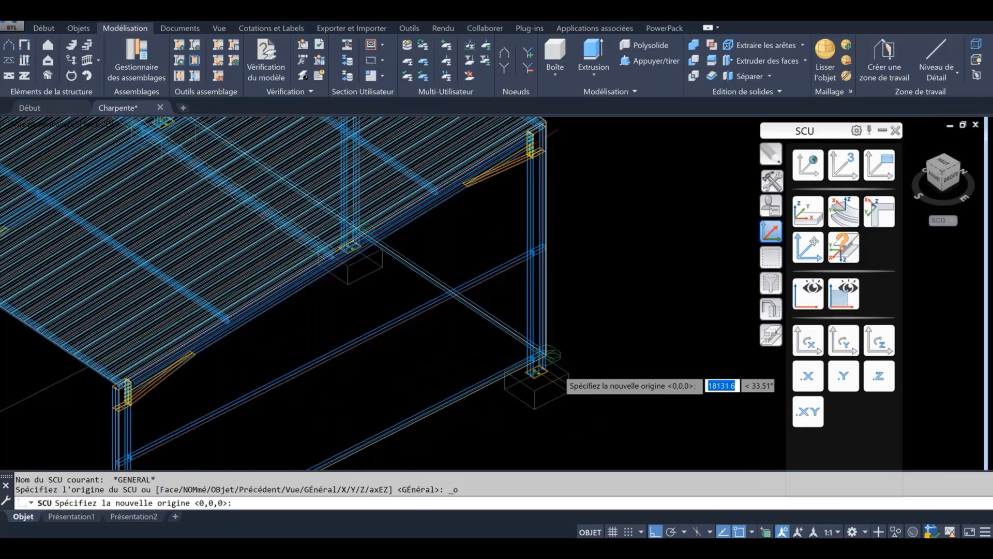
pyautogui.scroll(6, 556, 373)
pyautogui.click(510, 379)
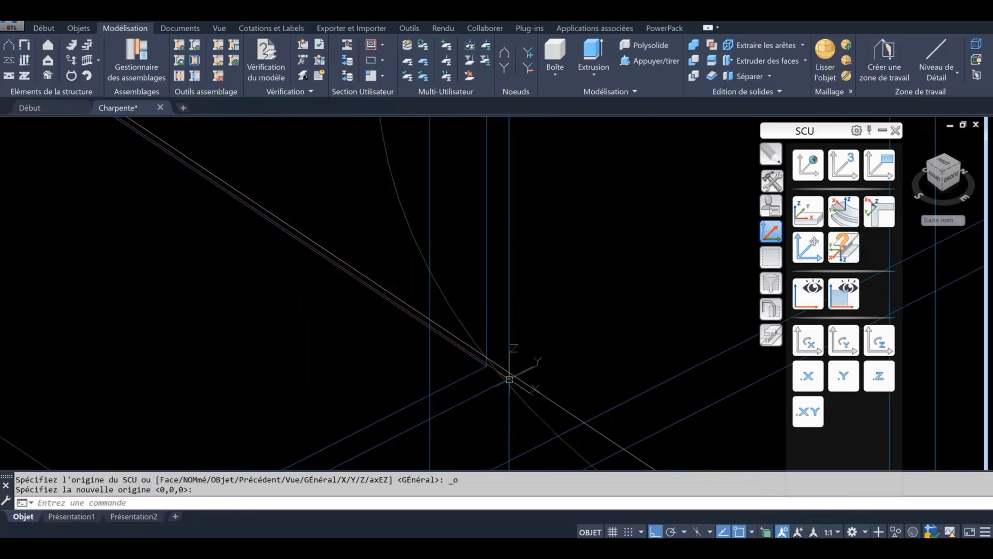
pyautogui.click(808, 340)
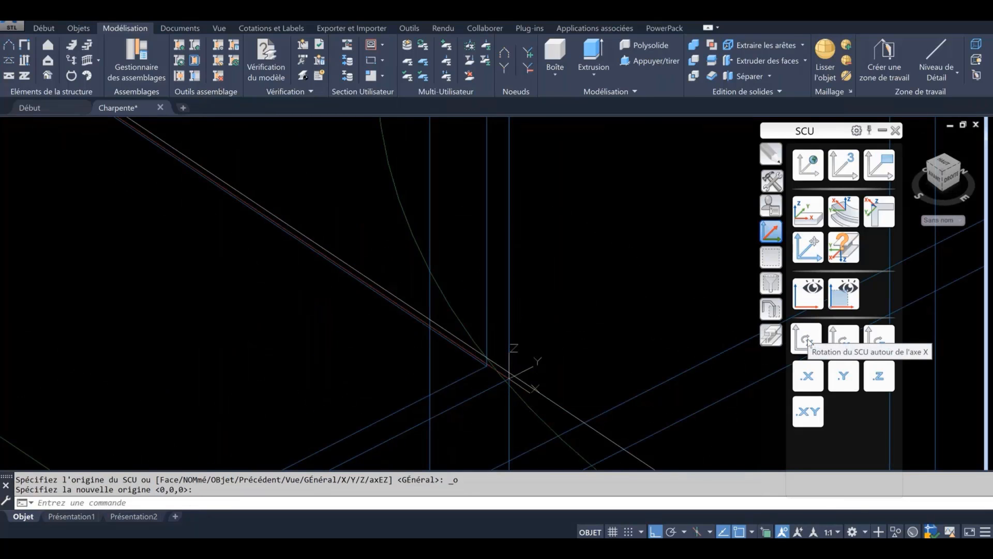
pyautogui.click(837, 339)
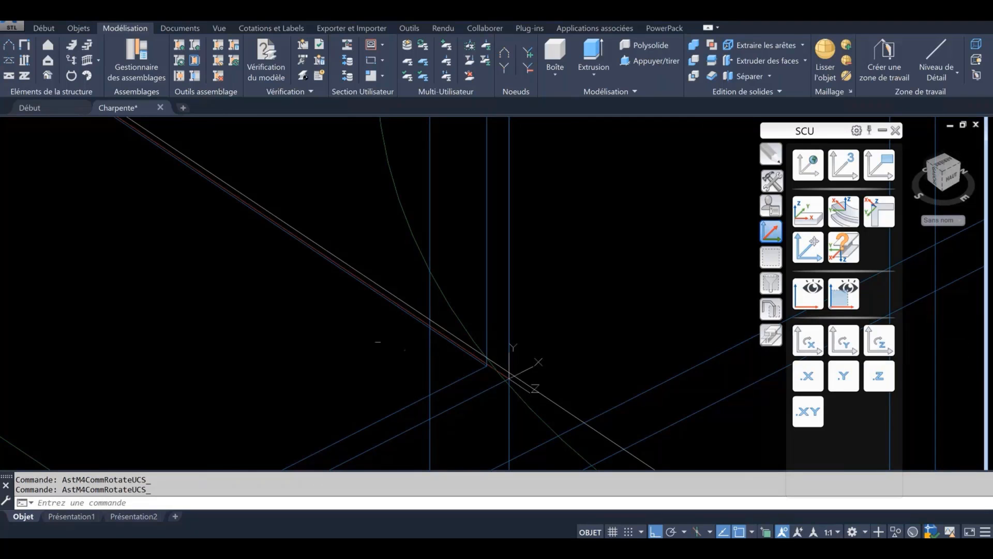
# Step: Paste the copied flashing section polyline in the free space beside the gable end column's base
pyautogui.scroll(-2, 362, 342)
pyautogui.scroll(-3, 357, 340)
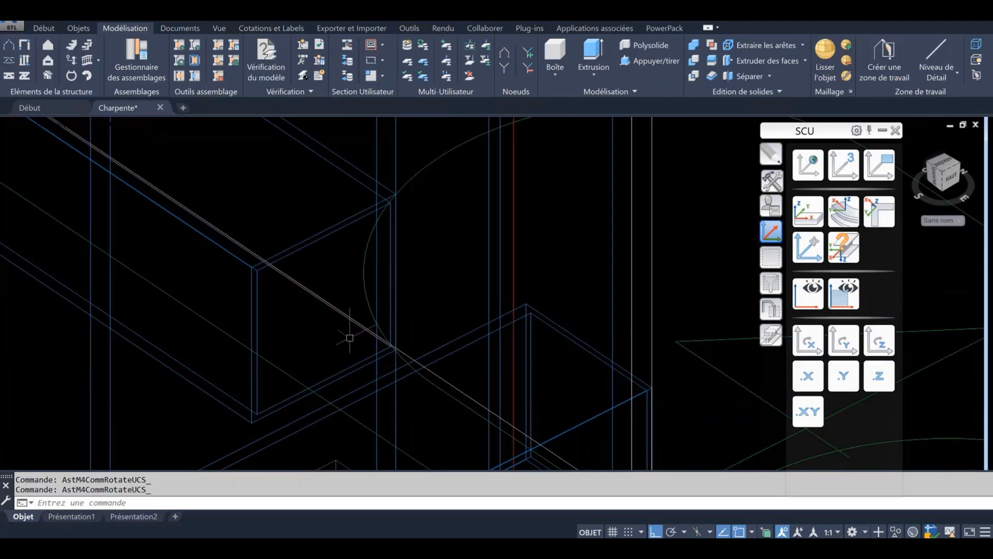
pyautogui.hotkey('ctrl', 'v')
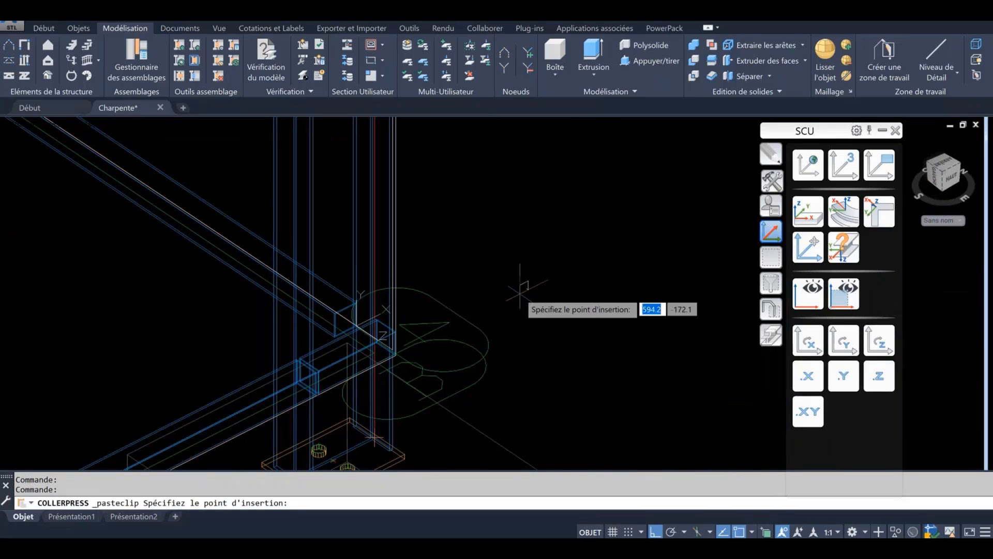
pyautogui.click(522, 284)
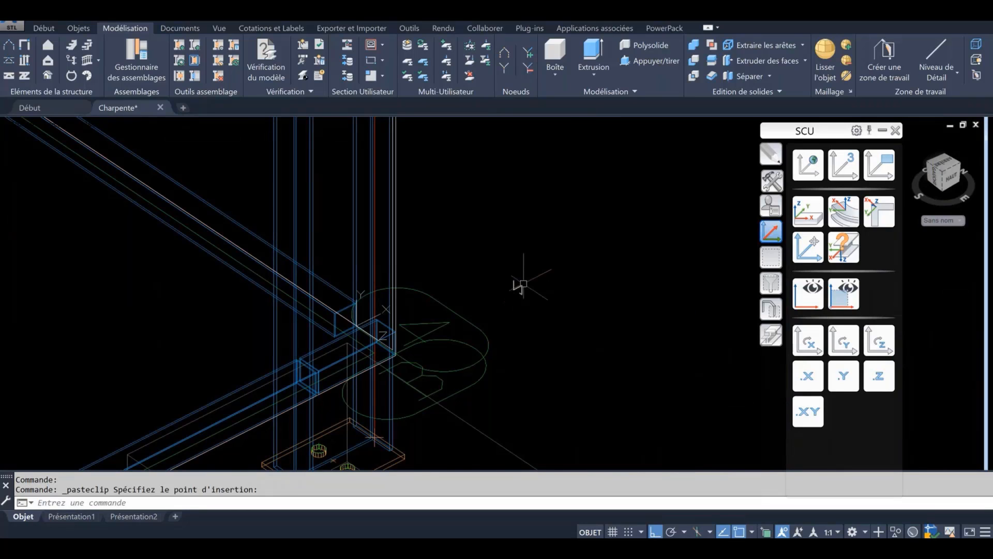
# Step: Create a folded profile from the pasted polyline, using its lower corner as axis point and extending it 15000 along the negative Z direction
pyautogui.click(77, 29)
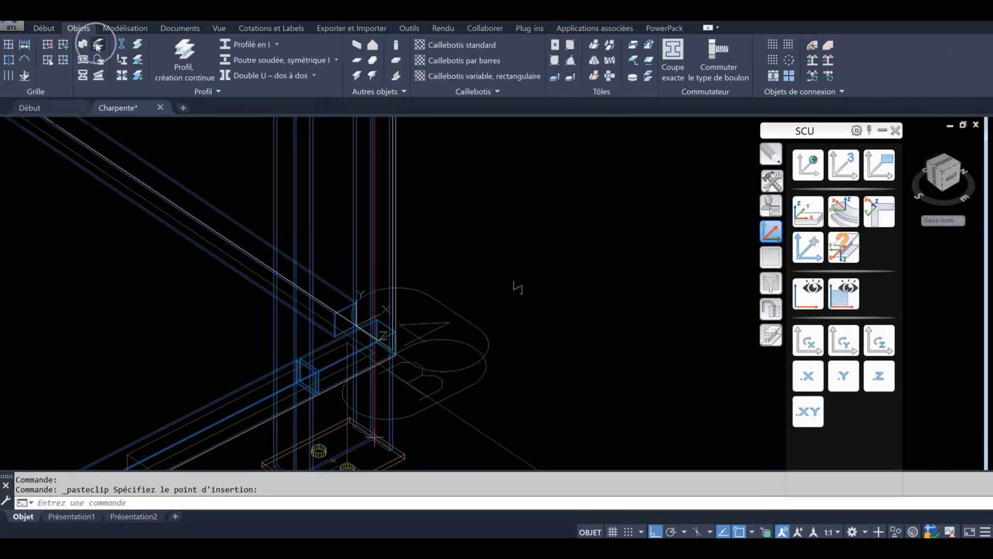
pyautogui.click(97, 46)
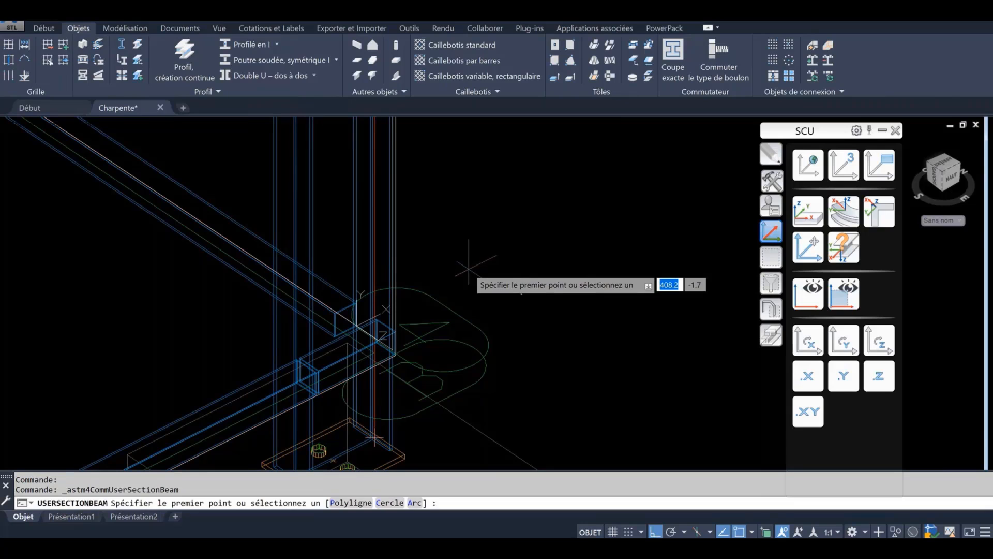
pyautogui.write('p')
pyautogui.press('Return')
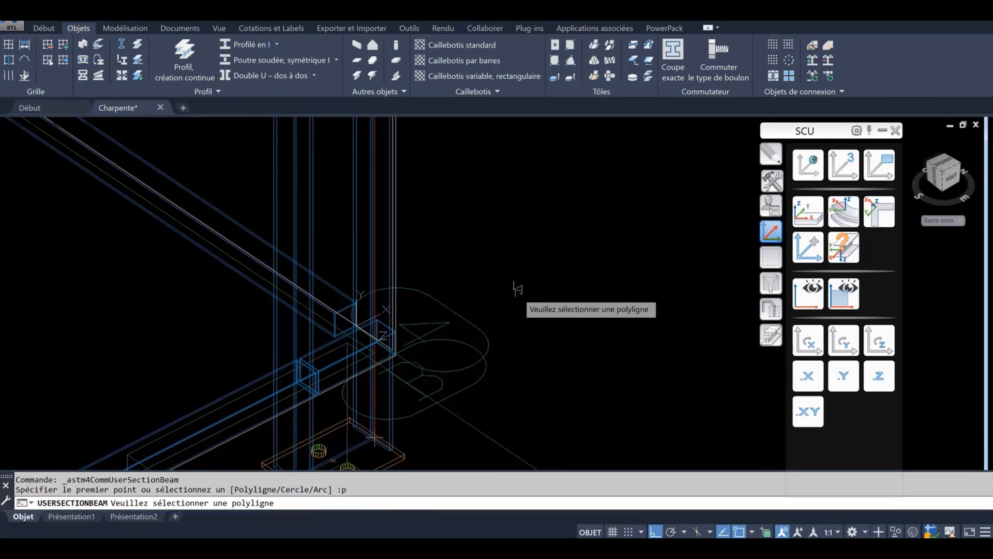
pyautogui.scroll(3, 517, 288)
pyautogui.click(515, 271)
pyautogui.click(505, 279)
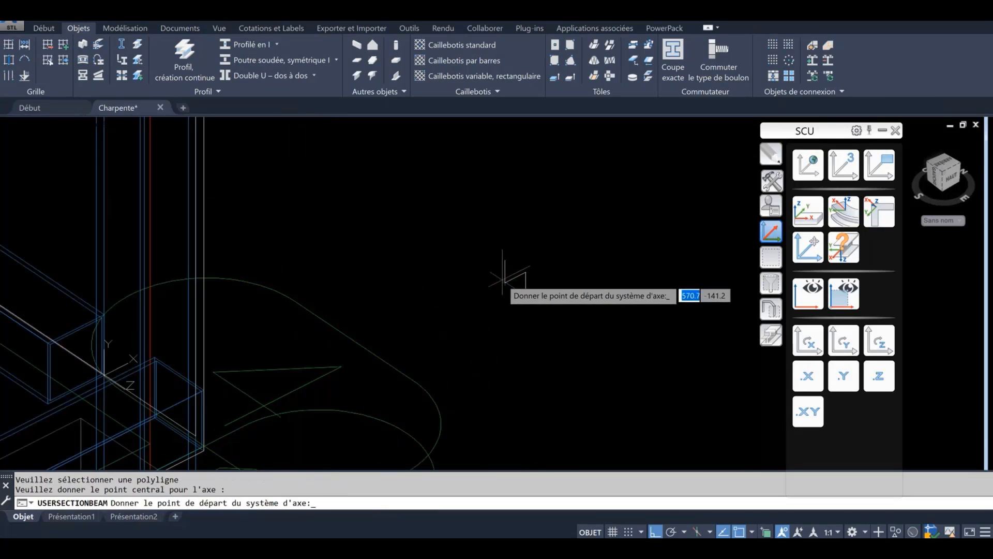
pyautogui.click(505, 279)
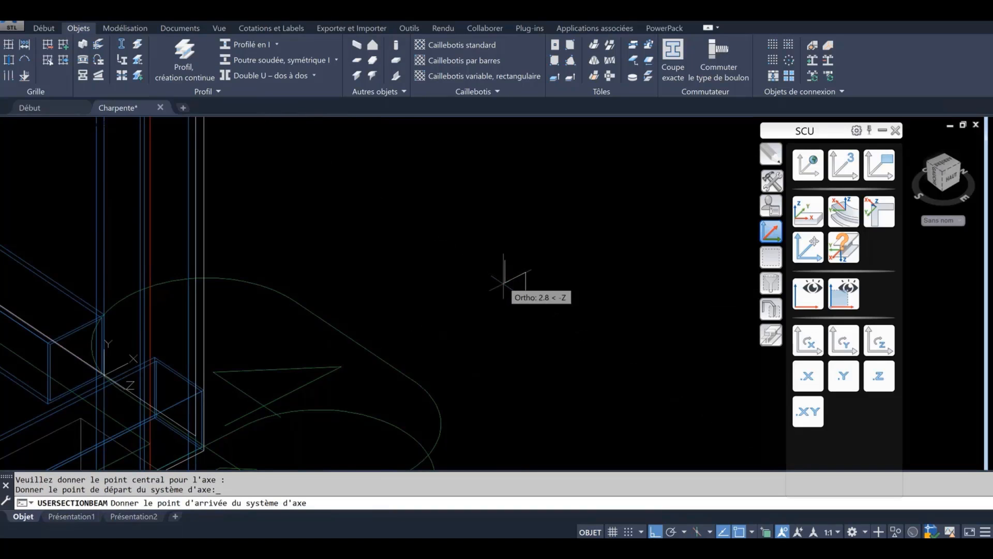
pyautogui.scroll(-3, 512, 292)
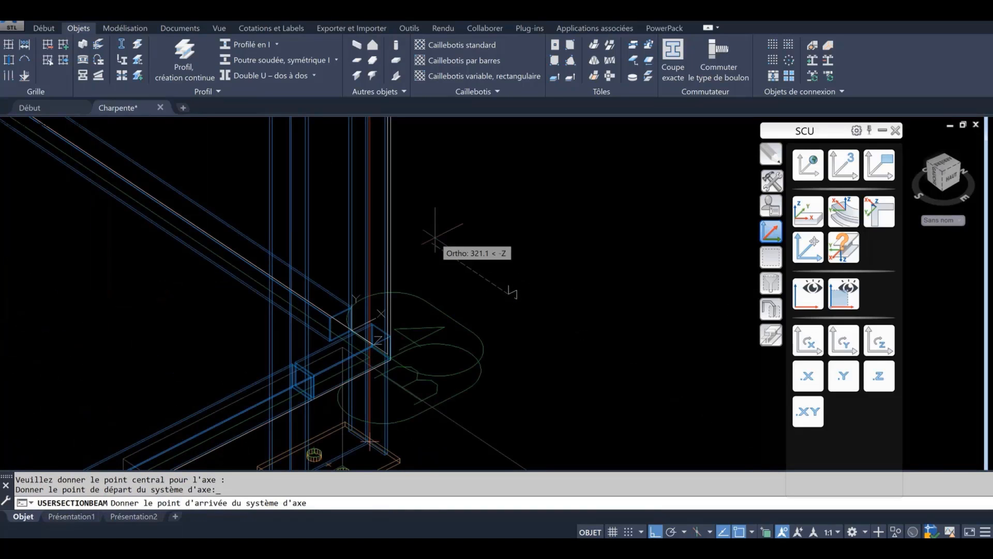
pyautogui.write('150')
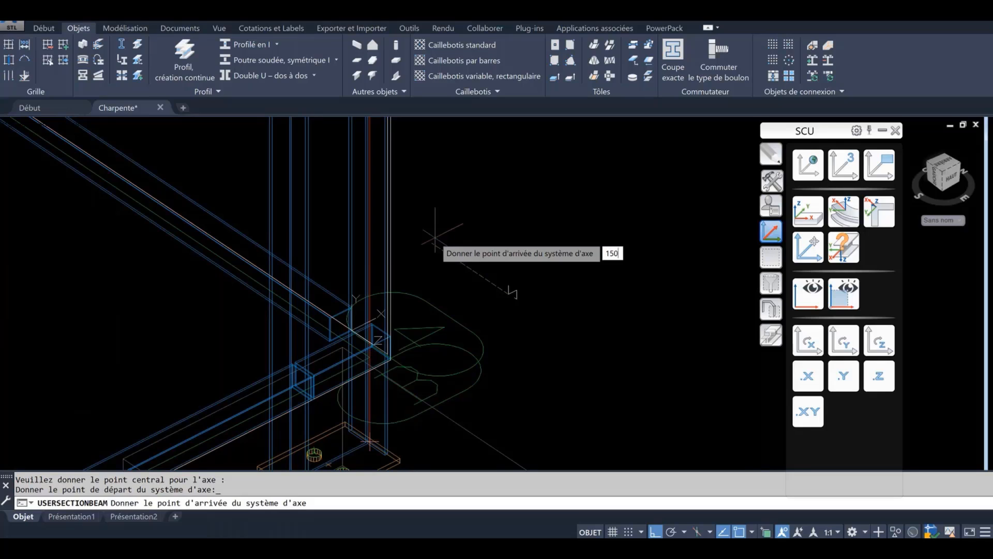
pyautogui.write('00')
pyautogui.press('Return')
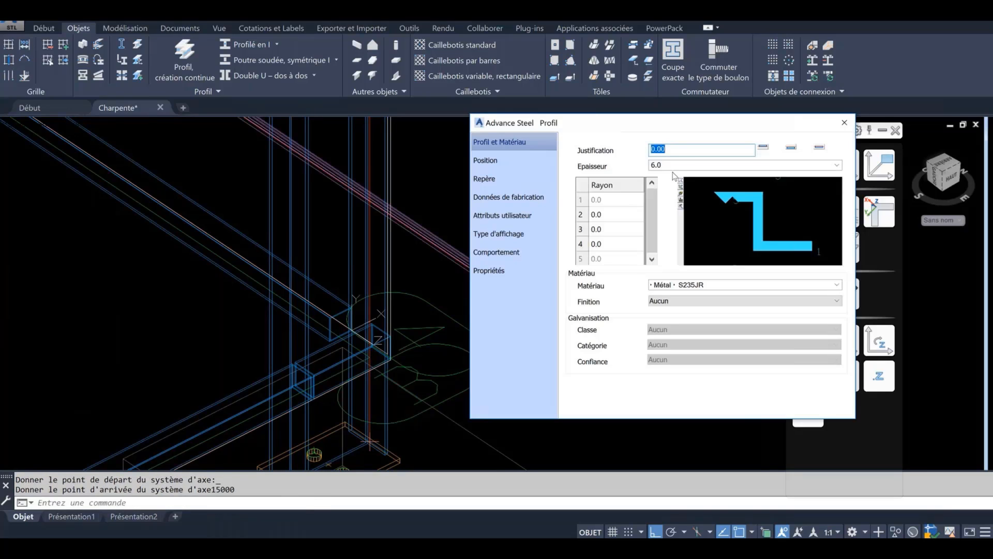
# Step: Set the folded profile's thickness to 0.8
pyautogui.press('Tab')
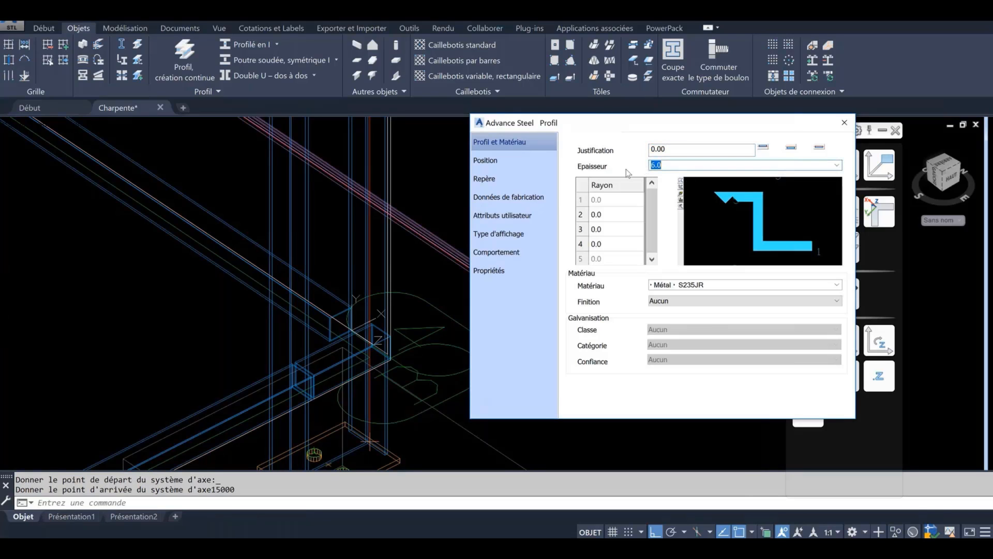
pyautogui.write('0')
pyautogui.write('.8')
pyautogui.press('Return')
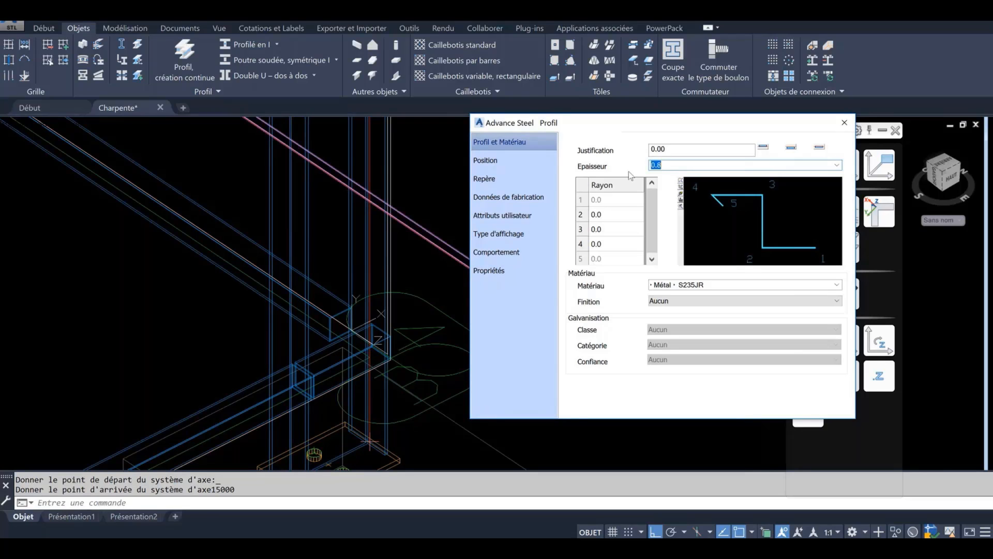
# Step: Move the folded flashing profile together with its polyline from the section's inner corner to the outer rail corner at the UCS origin
pyautogui.press('Escape')
pyautogui.press('Escape')
pyautogui.scroll(3, 516, 315)
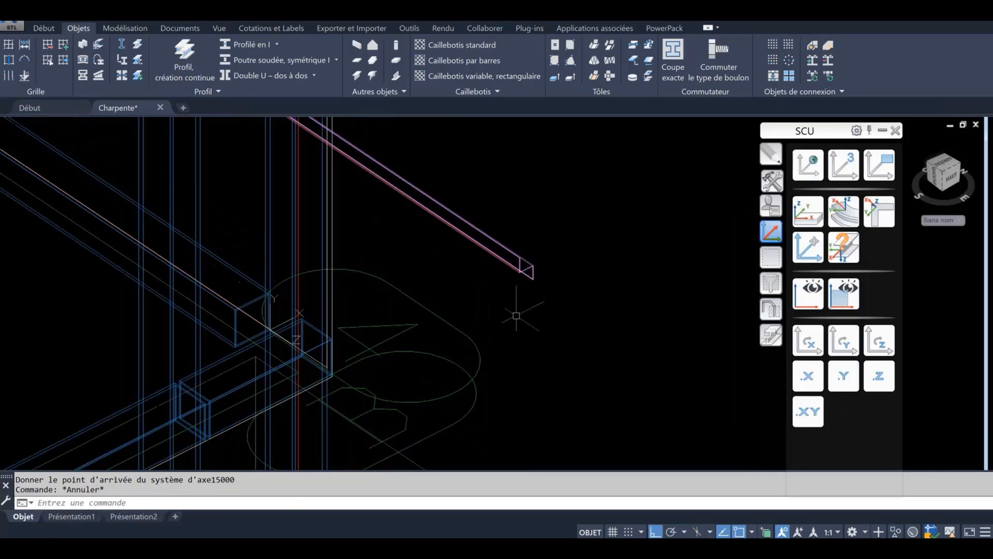
pyautogui.click(558, 245)
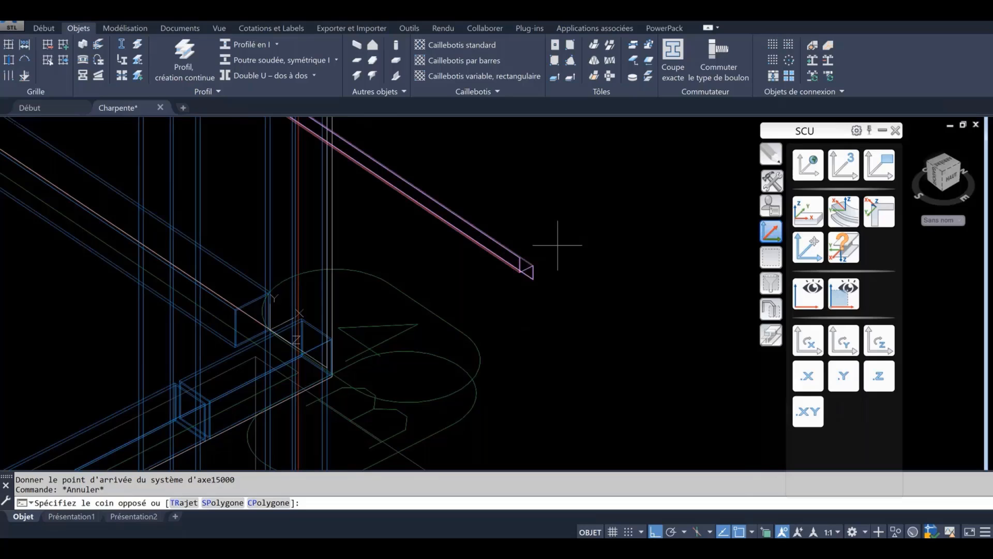
pyautogui.click(512, 283)
pyautogui.rightClick(519, 282)
pyautogui.click(548, 282)
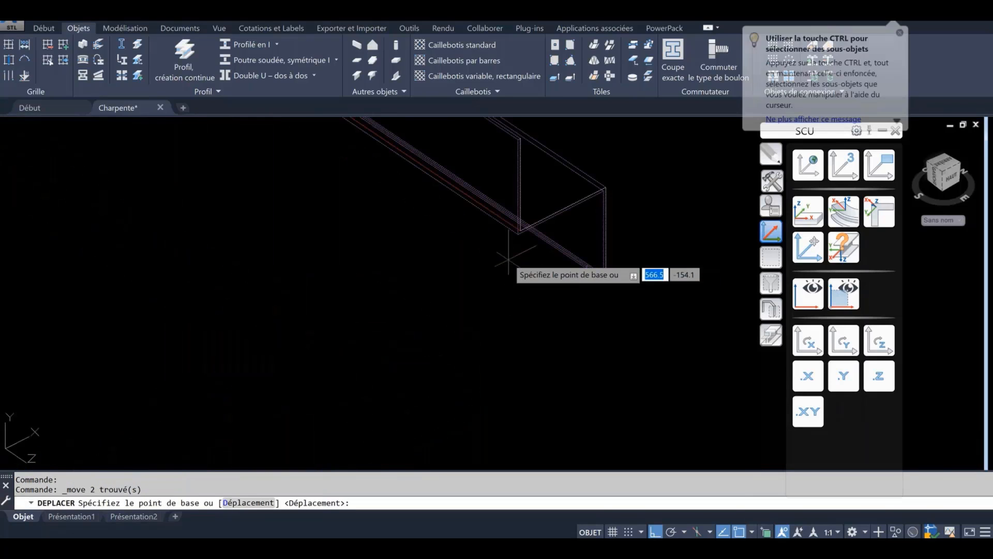
pyautogui.click(542, 220)
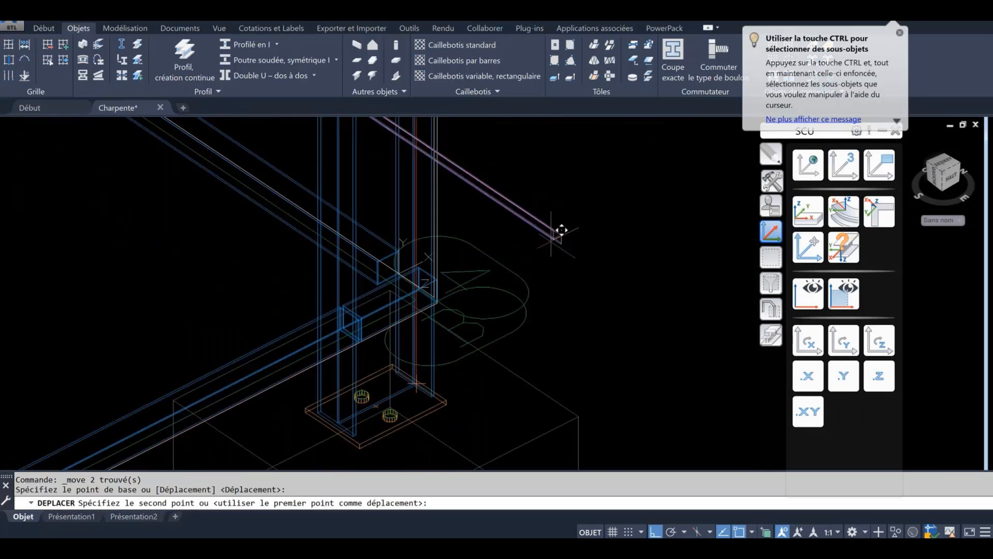
pyautogui.scroll(6, 421, 255)
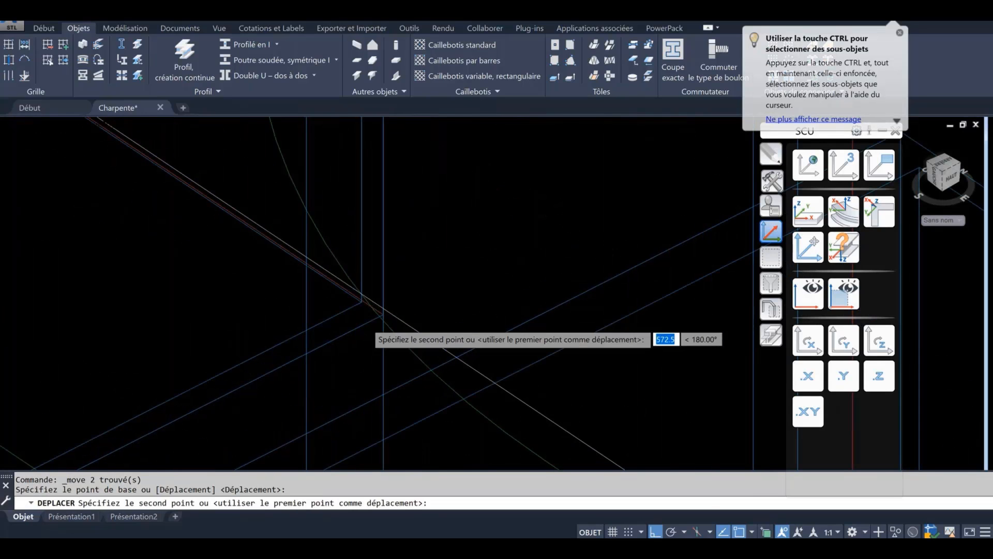
pyautogui.click(401, 313)
pyautogui.press('Escape')
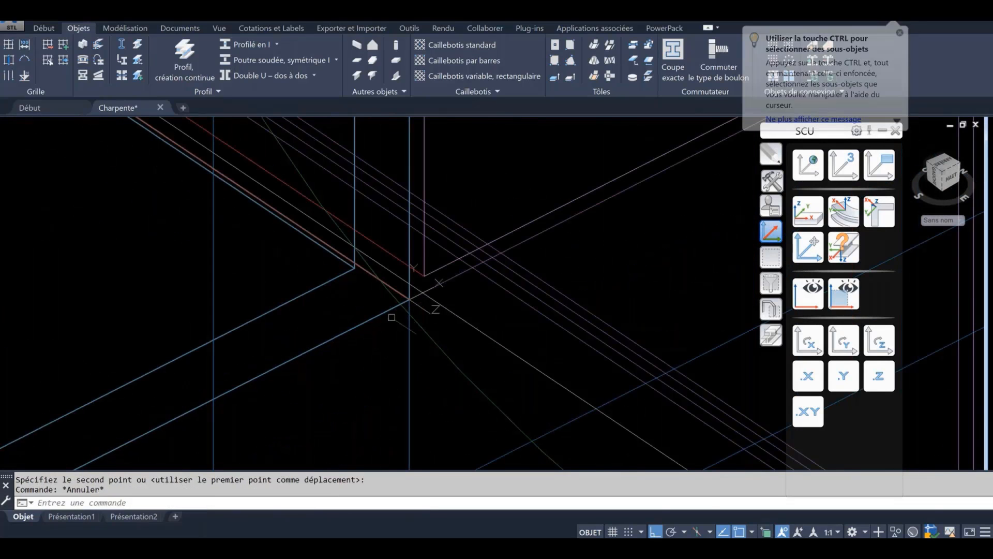
# Step: Rotate the UCS about the Y axis to align it with the long side wall and enable 2D snapping on the current XY plane
pyautogui.scroll(-5, 409, 290)
pyautogui.scroll(-6, 420, 265)
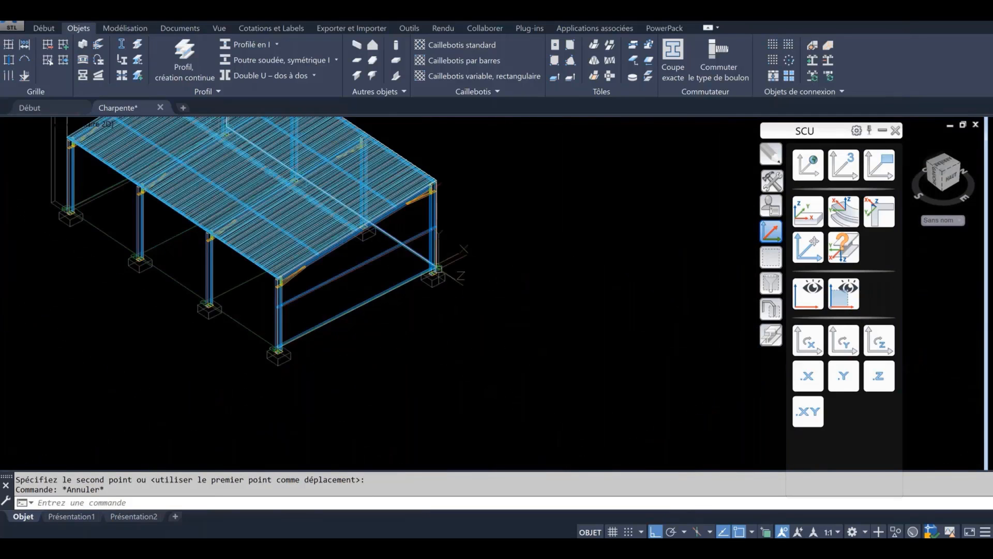
pyautogui.keyDown('shift'); pyautogui.moveTo(420, 265); pyautogui.dragTo(292, 277, button='middle'); pyautogui.keyUp('shift')
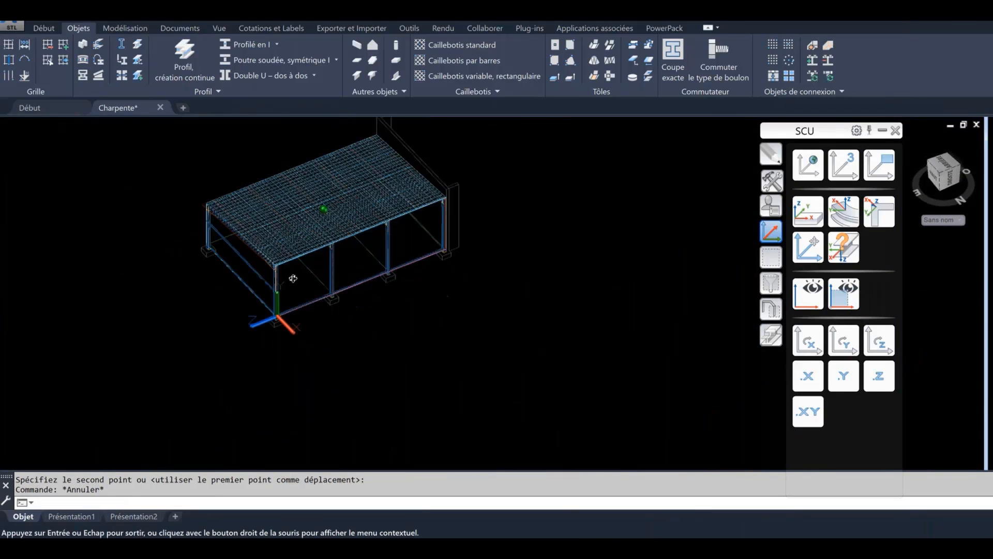
pyautogui.scroll(4, 376, 260)
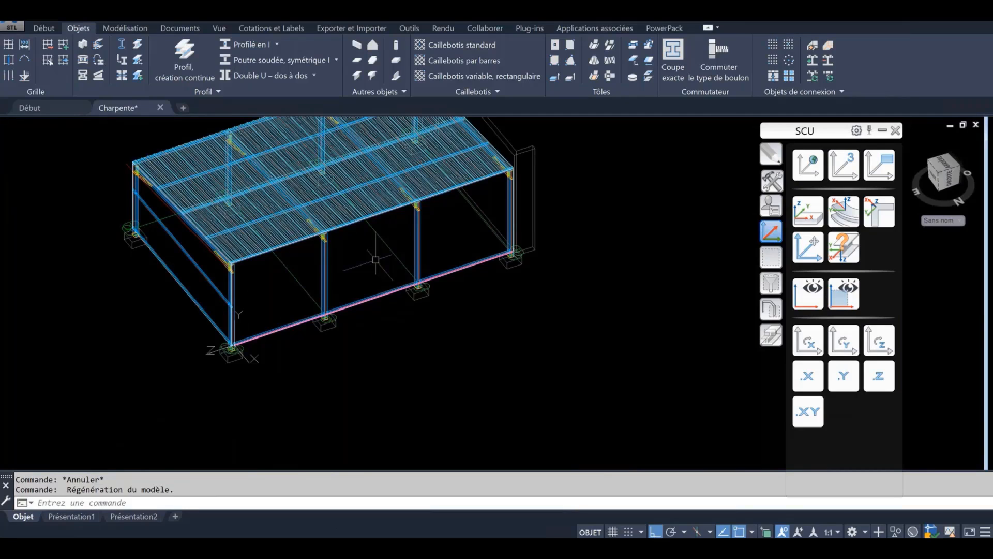
pyautogui.moveTo(378, 256); pyautogui.dragTo(432, 263, button='middle')
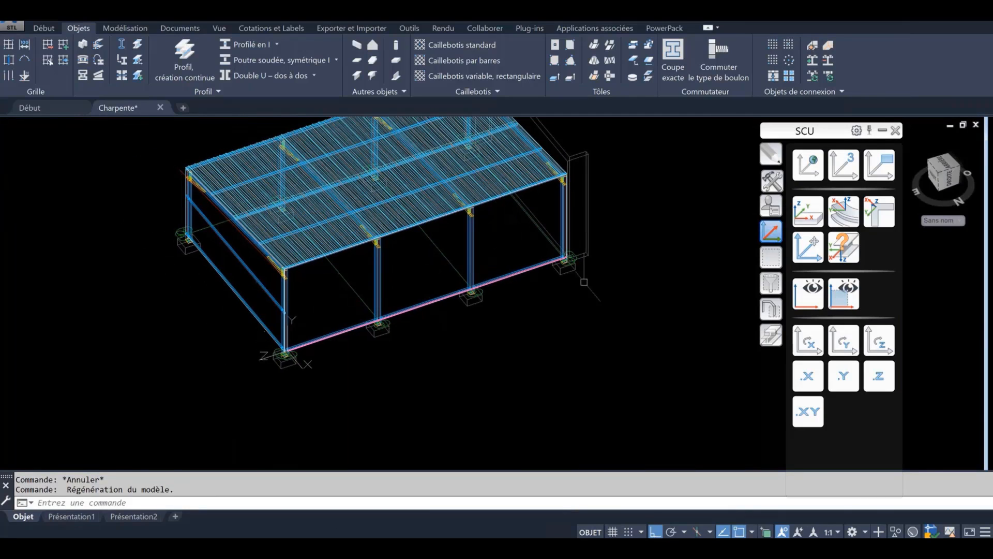
pyautogui.click(839, 342)
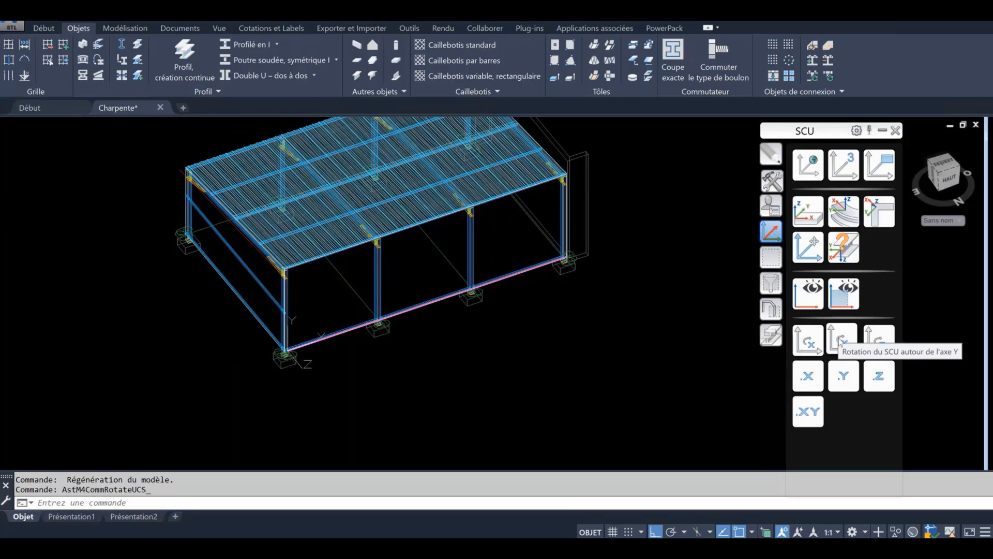
pyautogui.click(771, 309)
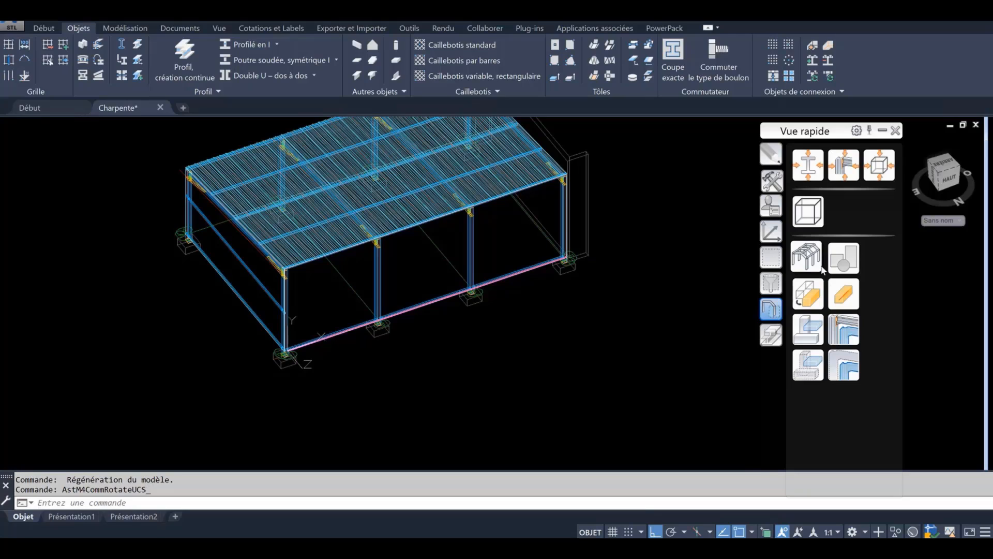
pyautogui.click(838, 260)
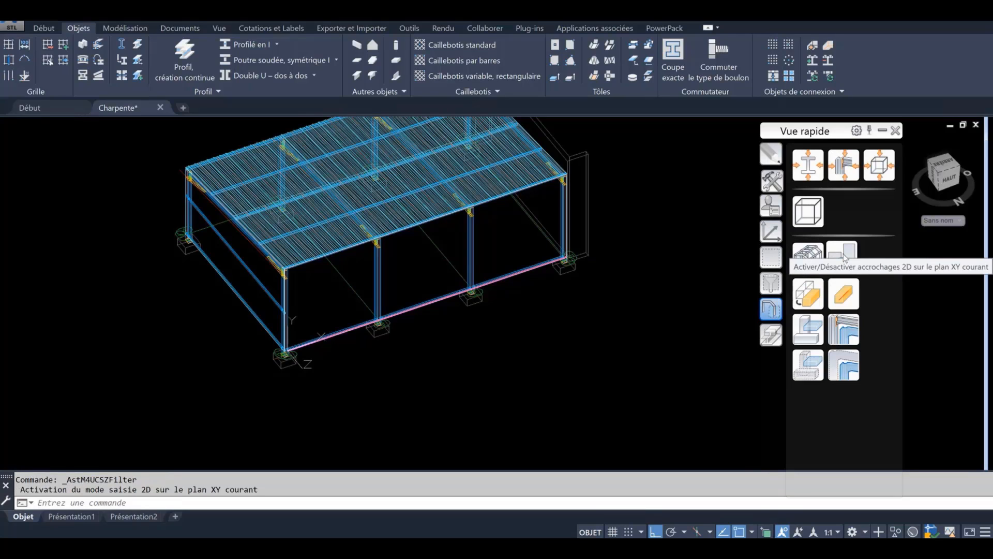
# Step: Start a cladding area on the long side wall, specifying the two intermediate columns as the beams for sheet overlap
pyautogui.click(127, 29)
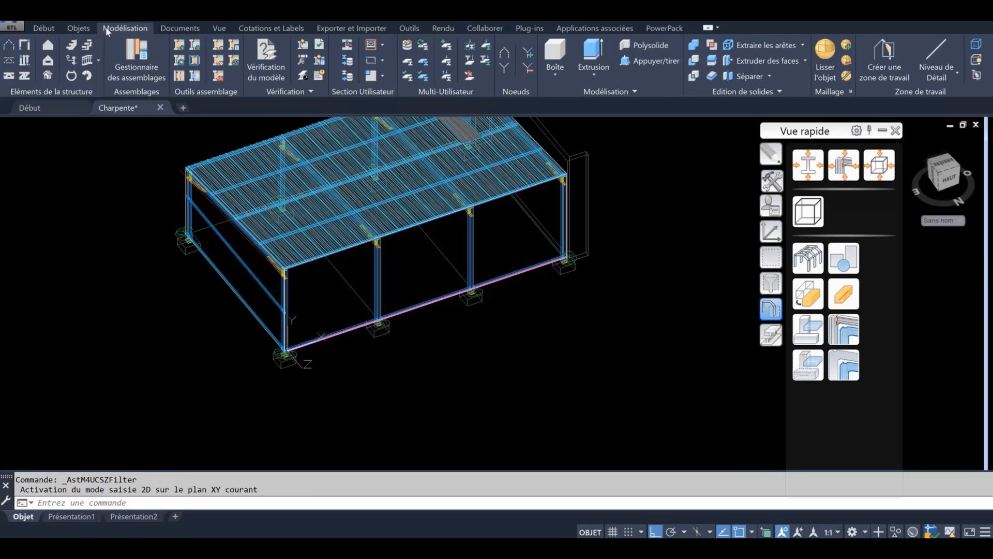
pyautogui.click(48, 46)
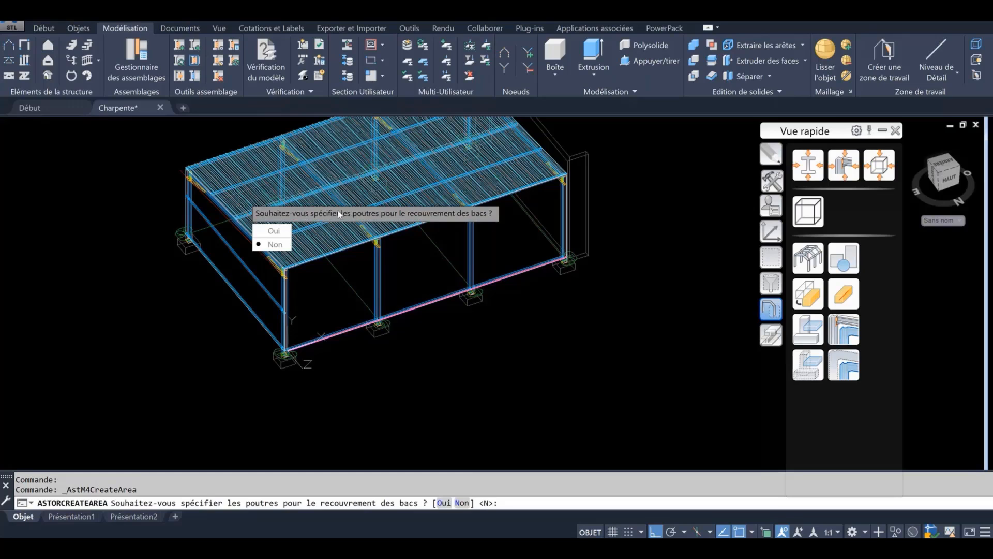
pyautogui.click(283, 235)
pyautogui.click(378, 256)
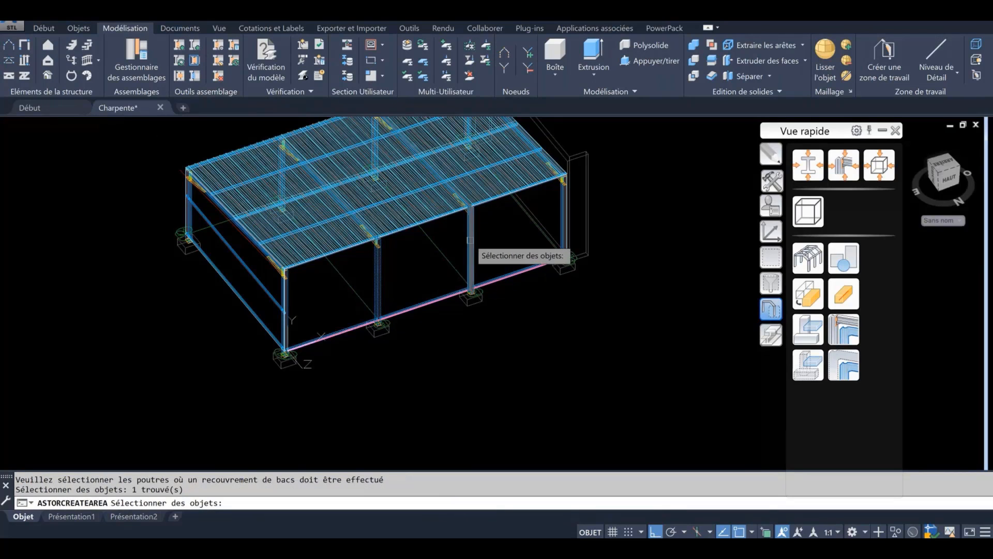
pyautogui.click(470, 241)
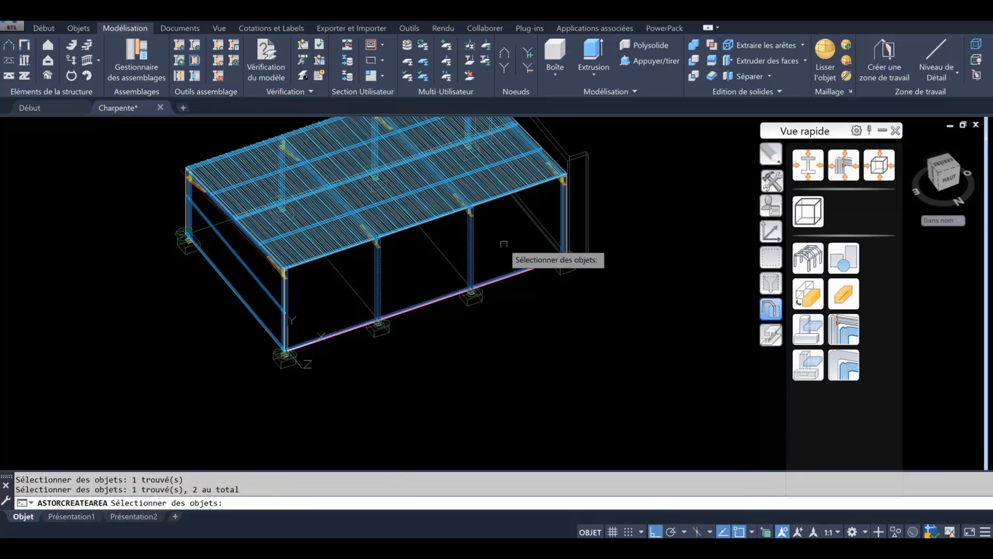
pyautogui.press('Return')
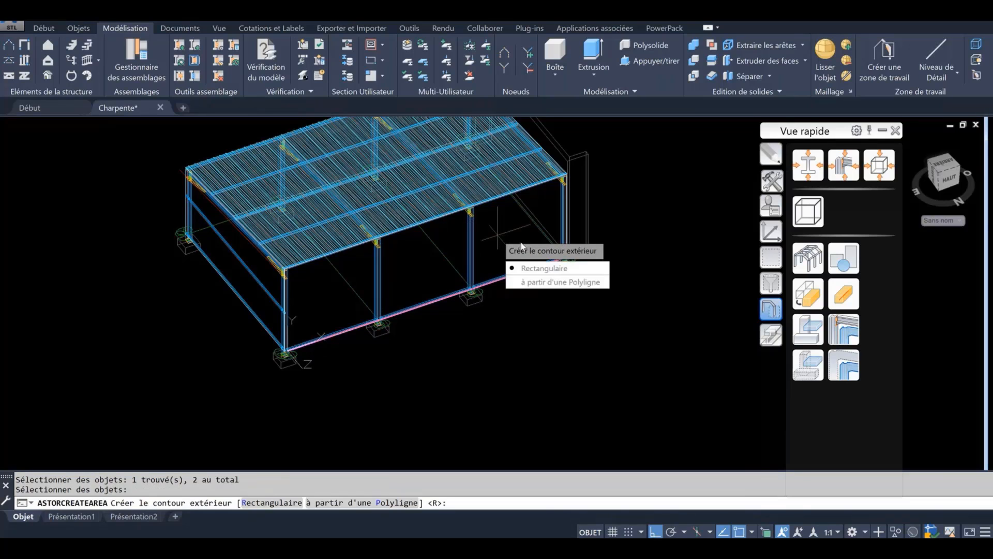
# Step: Draw the wall's rectangular outer contour from the gable's lower rail corner to the eave corner at the far end column
pyautogui.click(534, 269)
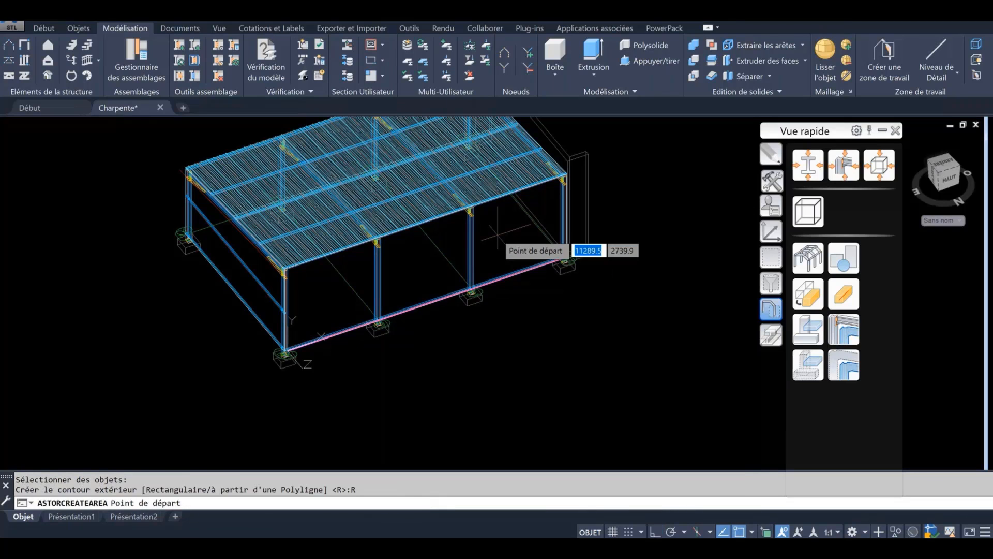
pyautogui.scroll(5, 310, 355)
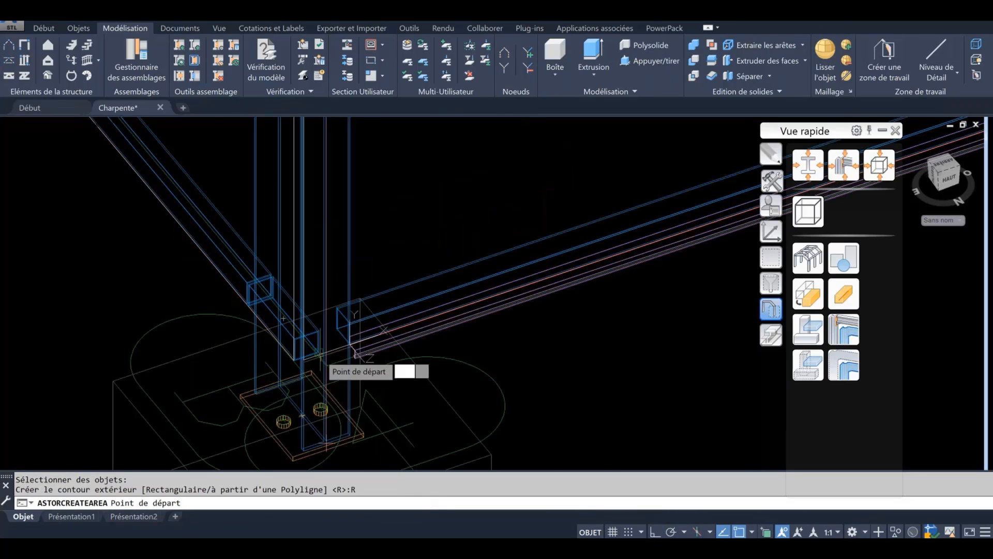
pyautogui.scroll(6, 320, 355)
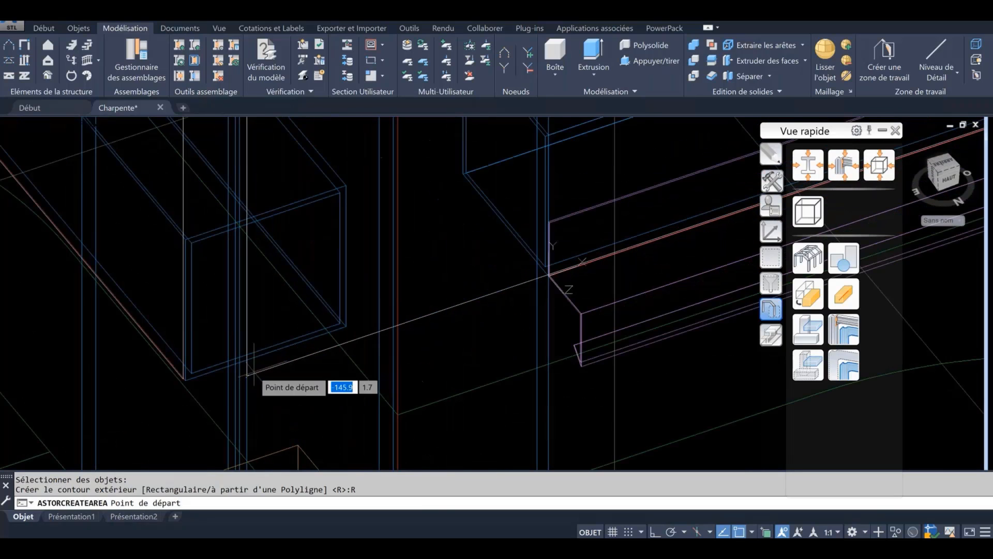
pyautogui.click(253, 372)
pyautogui.scroll(-2, 227, 398)
pyautogui.scroll(-8, 225, 406)
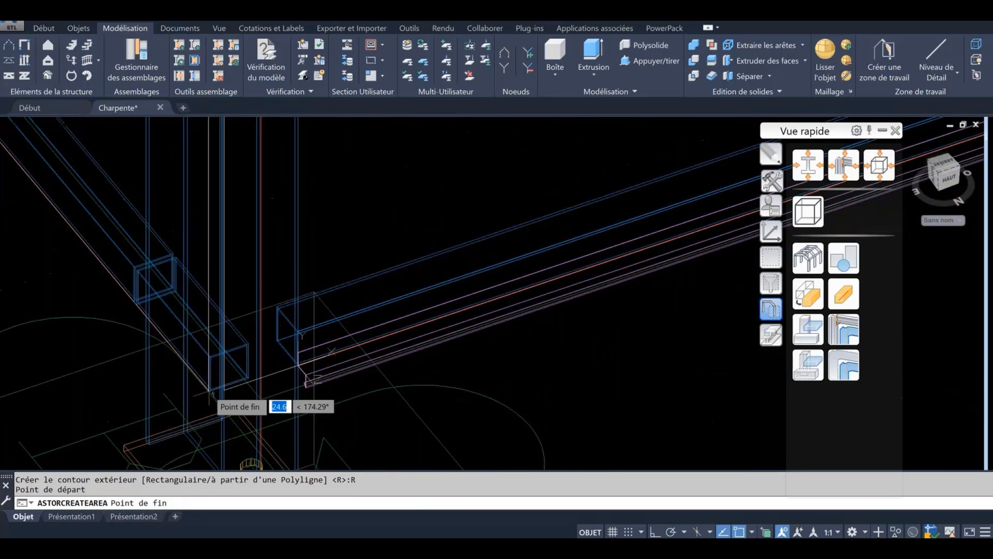
pyautogui.scroll(6, 437, 261)
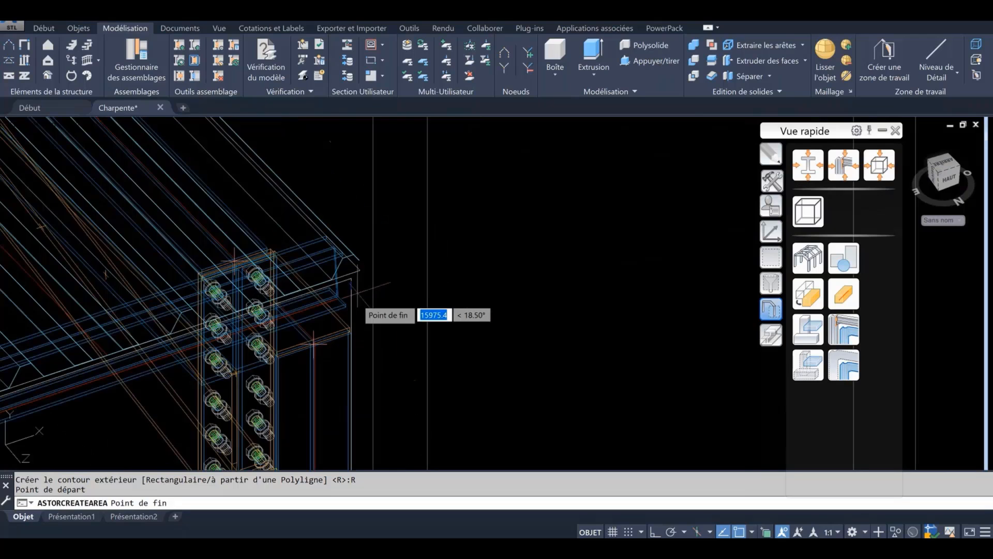
pyautogui.click(359, 311)
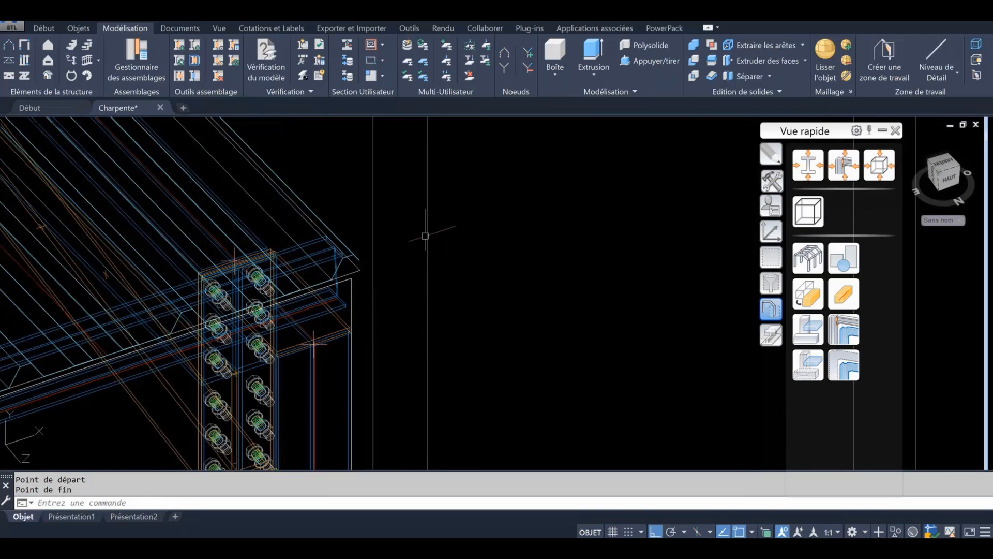
pyautogui.scroll(-8, 433, 231)
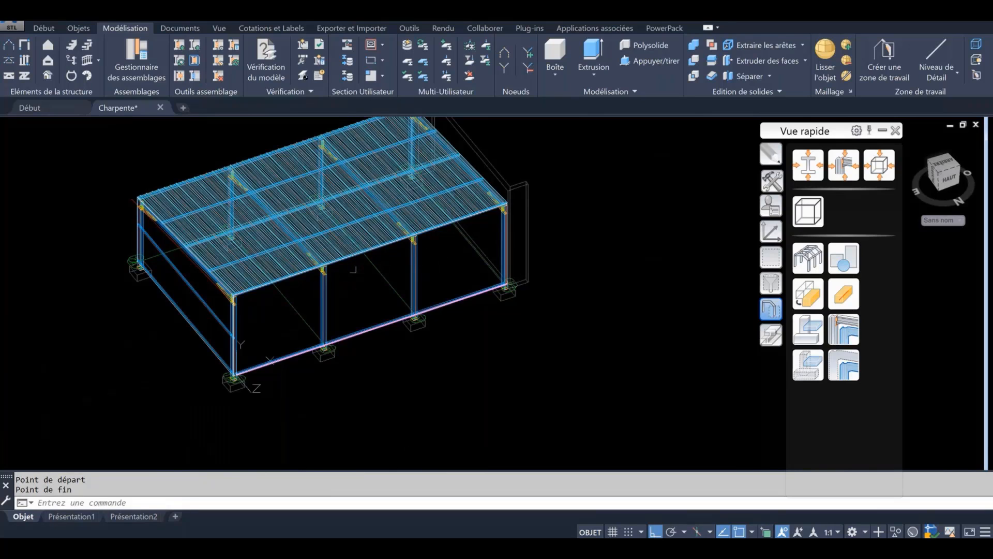
# Step: Create cladding on the long side wall from its rectangular outer contour
pyautogui.click(48, 77)
pyautogui.scroll(12, 511, 206)
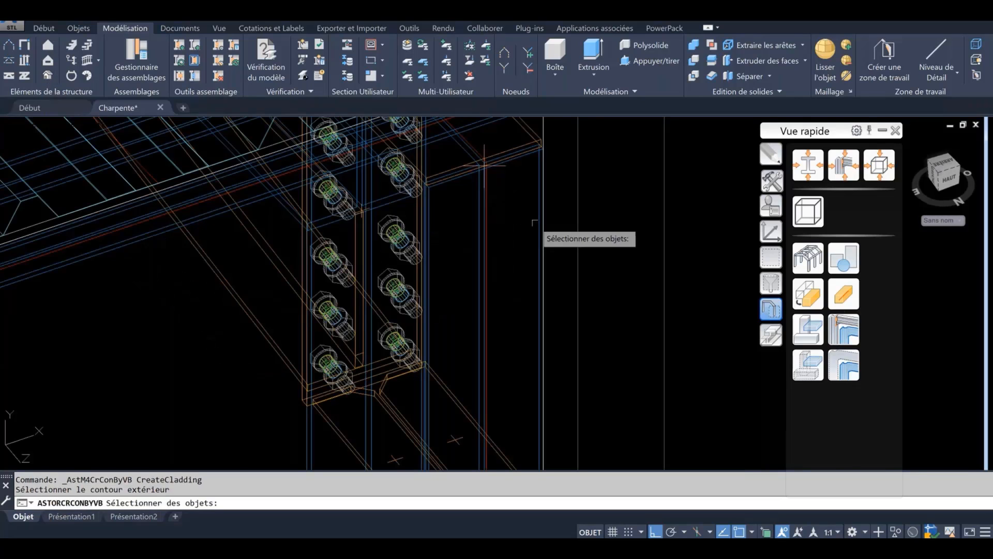
pyautogui.click(542, 219)
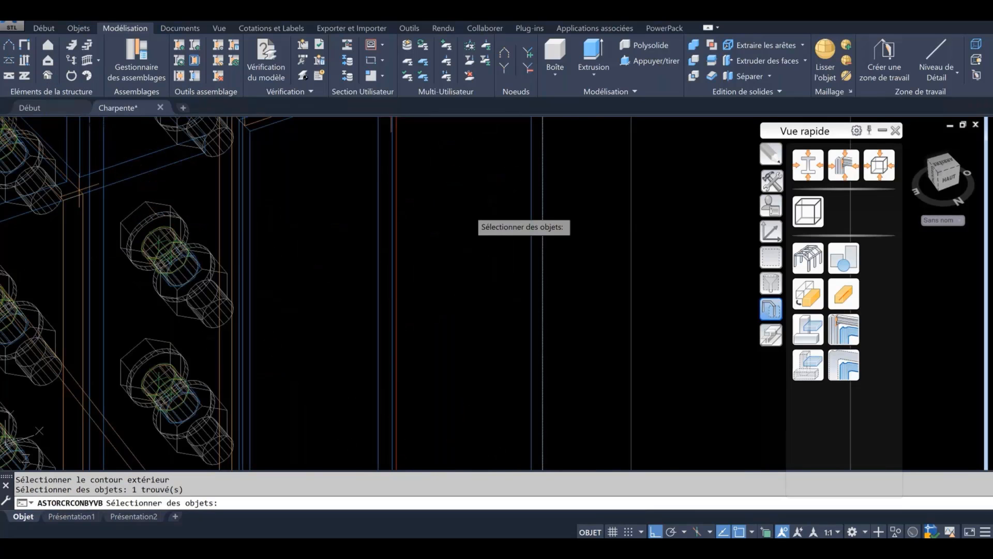
pyautogui.press('Return')
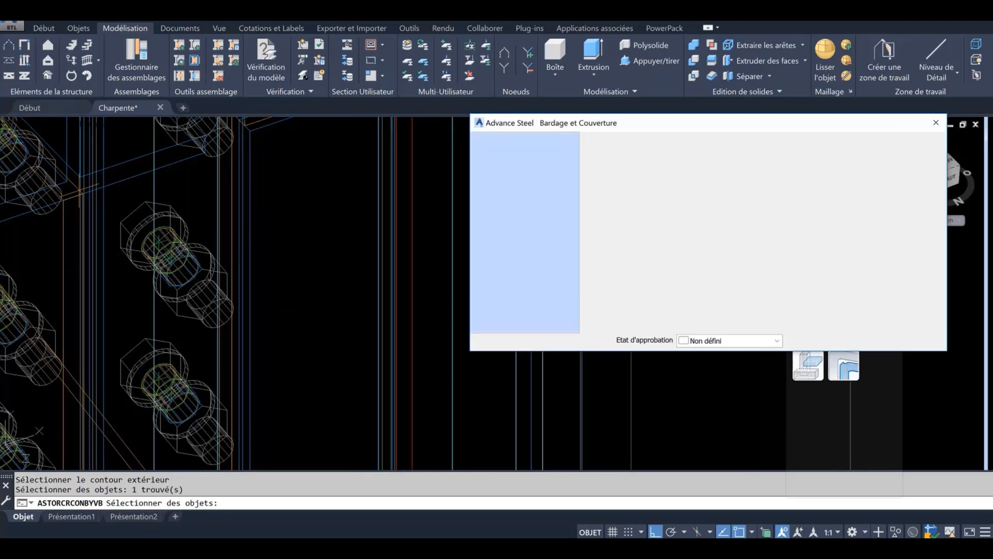
pyautogui.scroll(-10, 357, 238)
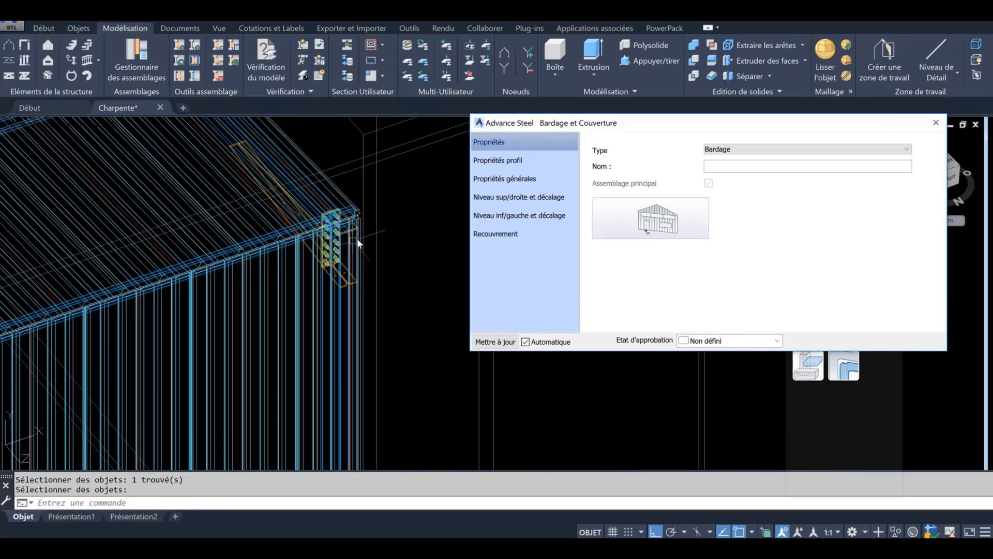
pyautogui.scroll(-5, 371, 229)
pyautogui.scroll(3, 275, 283)
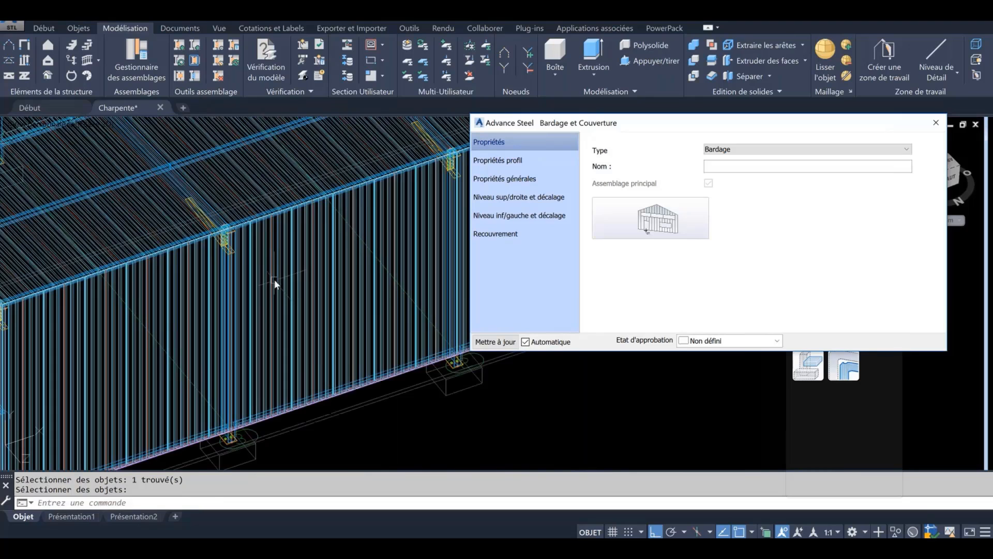
# Step: Set the wall cladding's section to BACACIER Bardage, FACADEO 4.25
pyautogui.click(512, 161)
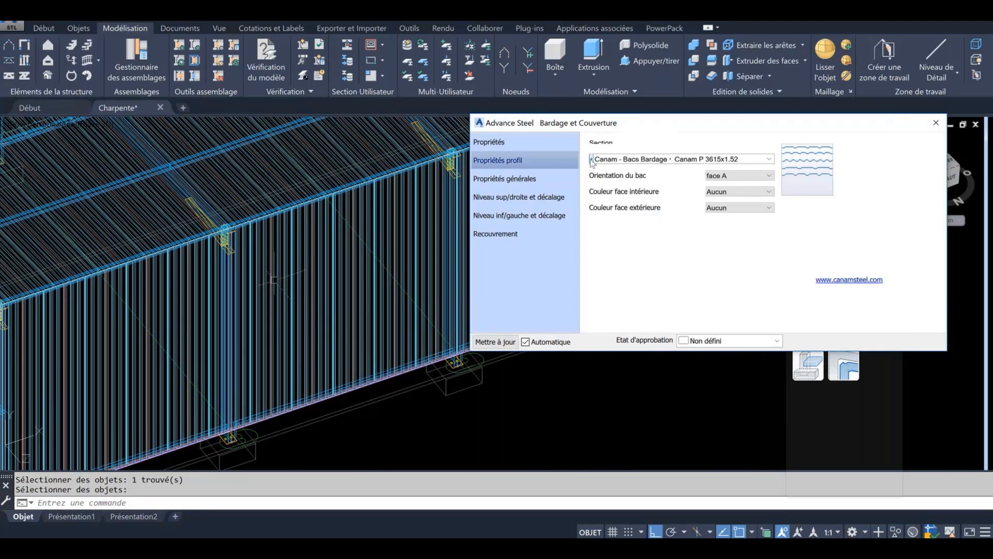
pyautogui.click(591, 160)
pyautogui.moveTo(645, 200)
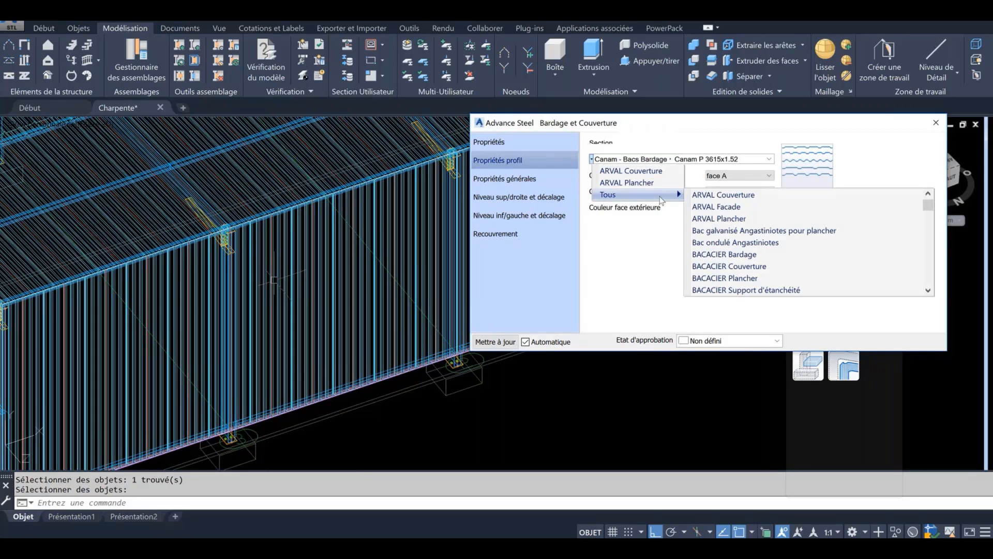
pyautogui.click(728, 255)
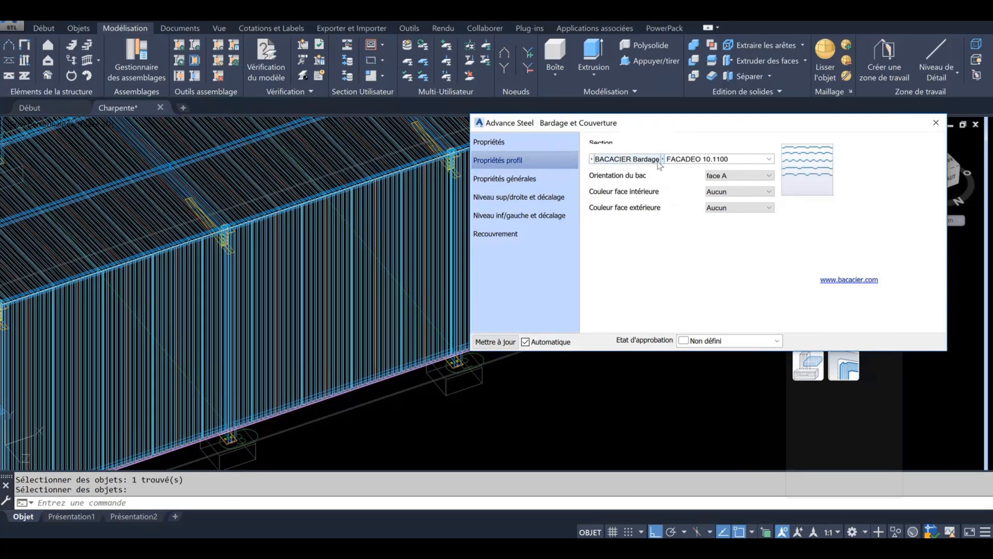
pyautogui.click(662, 160)
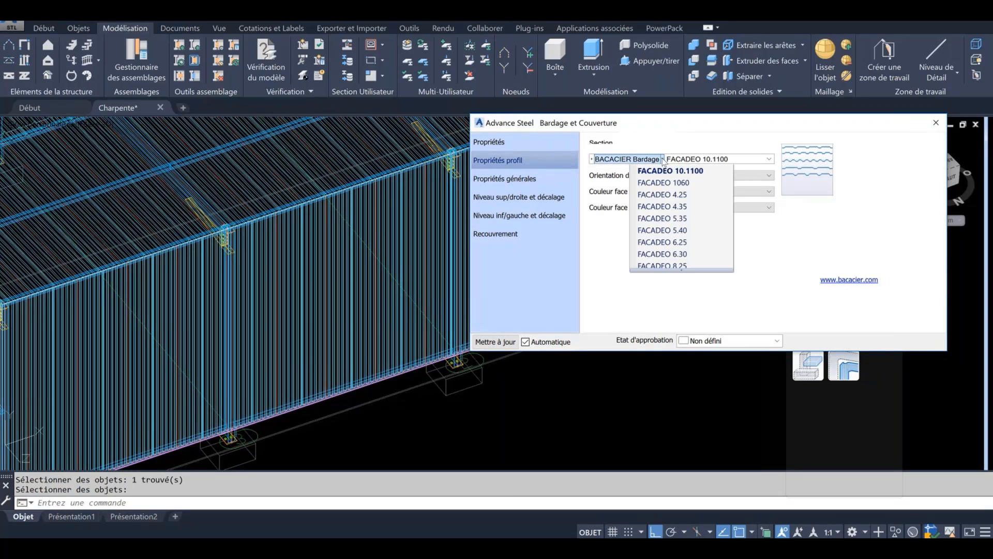
pyautogui.click(667, 194)
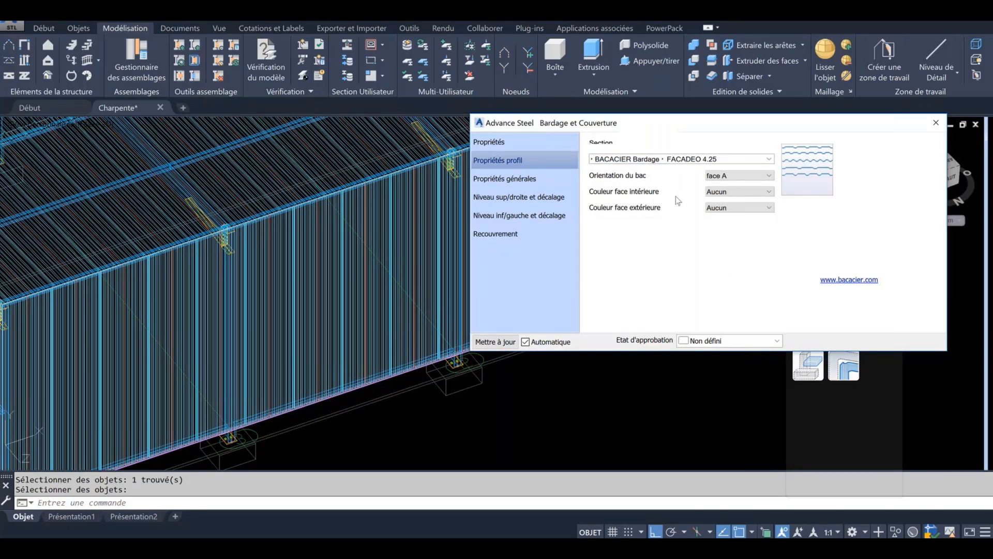
# Step: Set the wall cladding's exterior face colour to RAL9010 and its cladding type to horizontal (bardage horizontal)
pyautogui.click(740, 207)
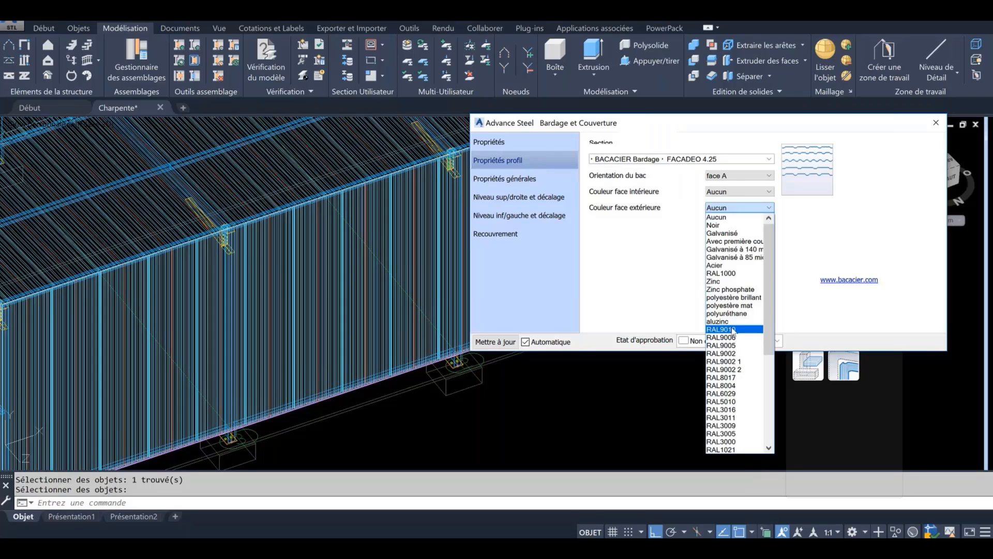
pyautogui.click(733, 330)
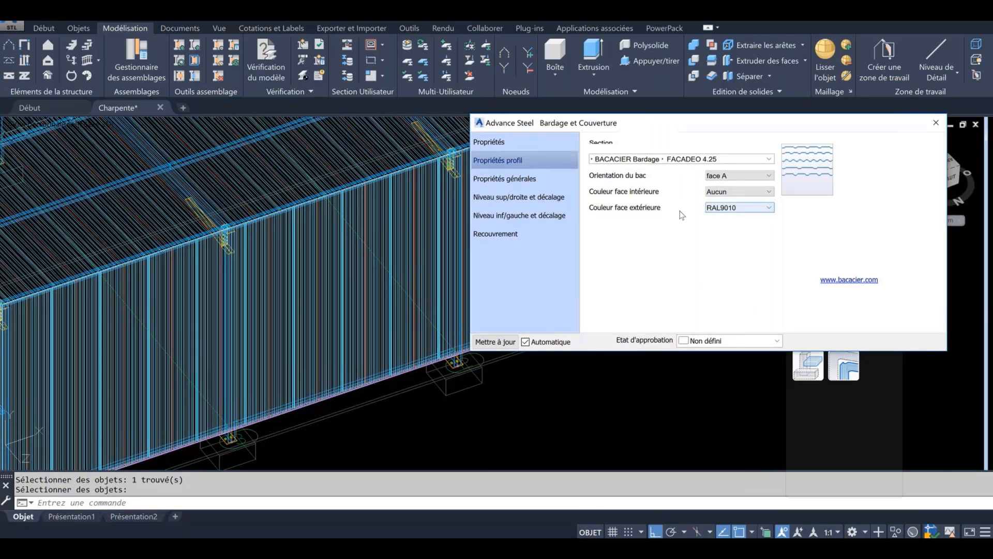
pyautogui.click(552, 180)
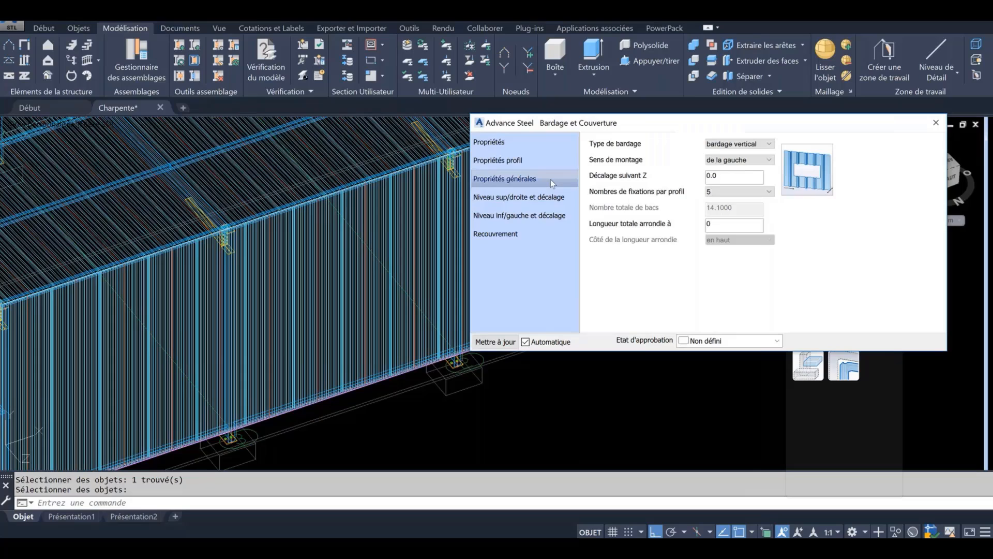
pyautogui.click(729, 144)
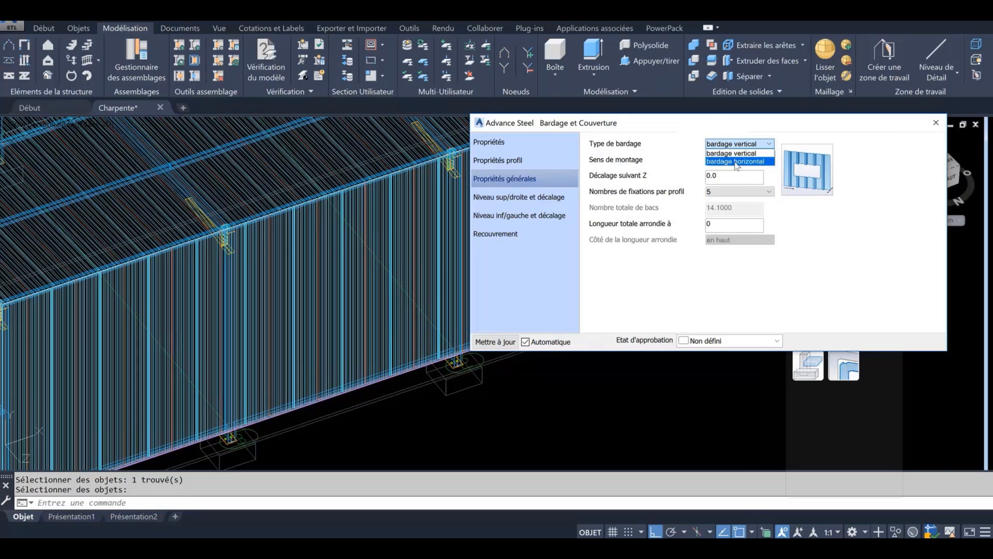
pyautogui.click(737, 162)
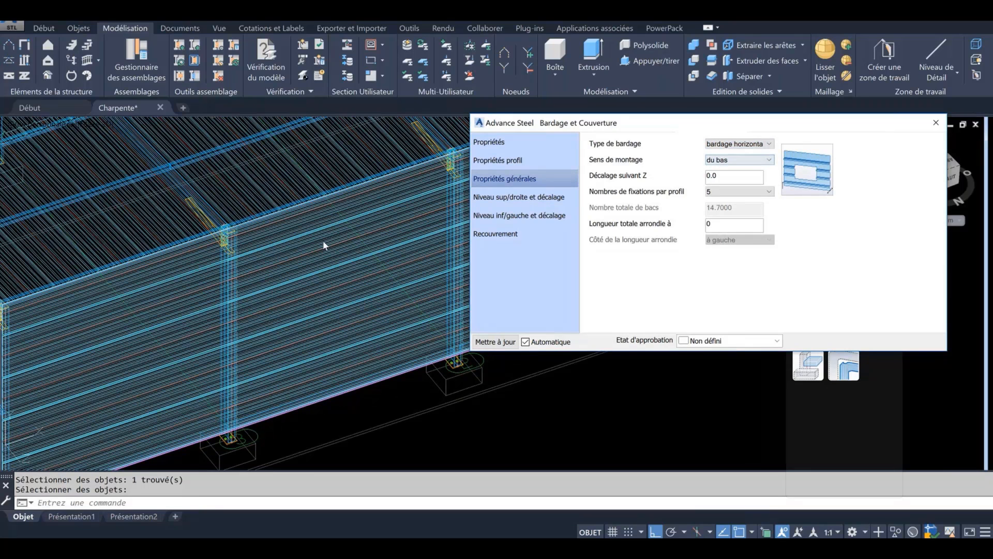
pyautogui.scroll(3, 215, 266)
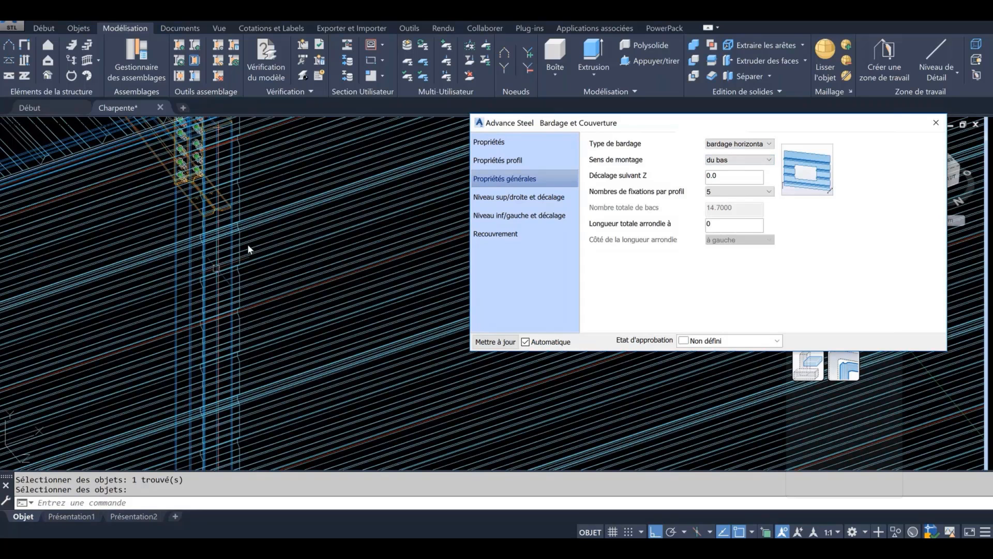
pyautogui.scroll(-5, 248, 243)
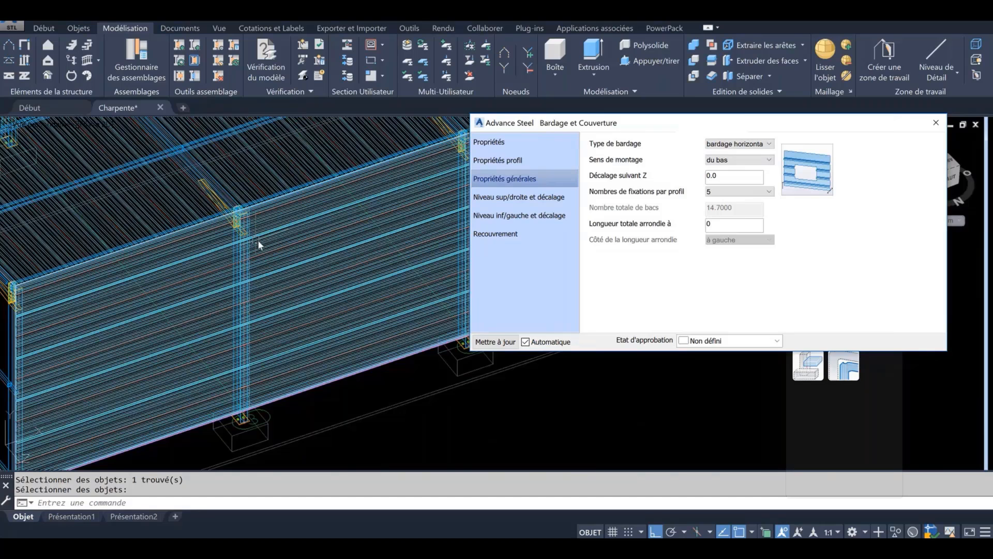
pyautogui.scroll(-2, 258, 240)
pyautogui.moveTo(258, 240); pyautogui.dragTo(208, 278, button='middle')
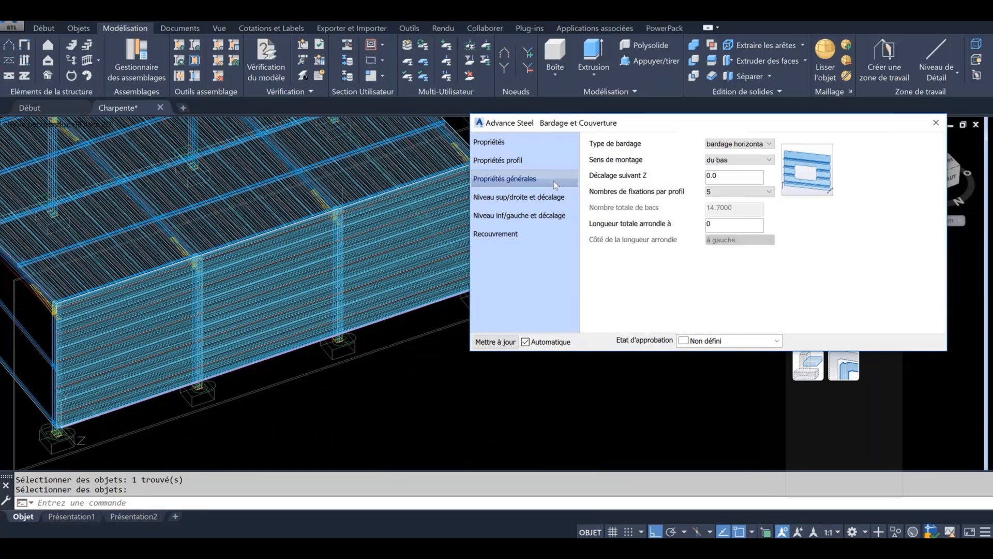
# Step: Set the wall cladding's sheet overlap value to 500
pyautogui.click(505, 234)
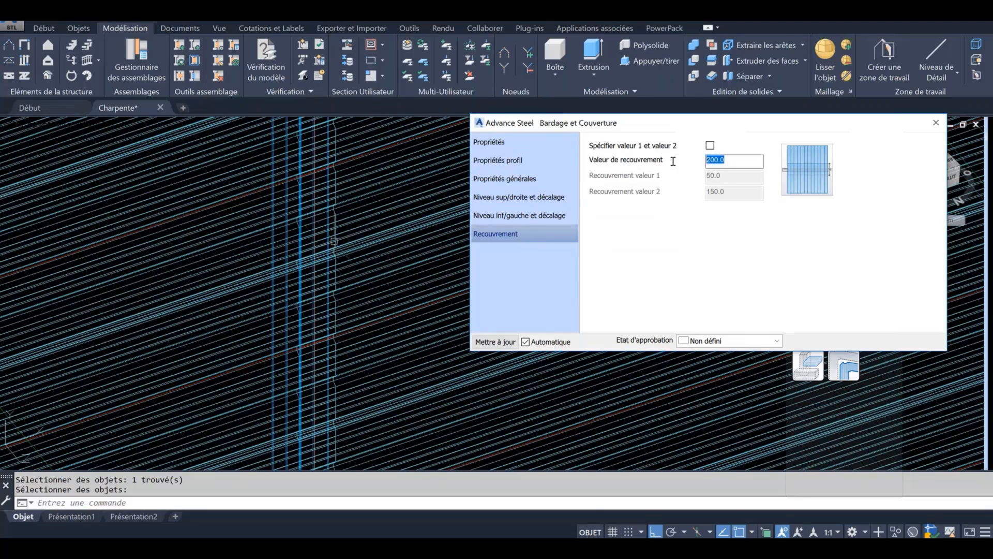
pyautogui.write('500')
pyautogui.press('Return')
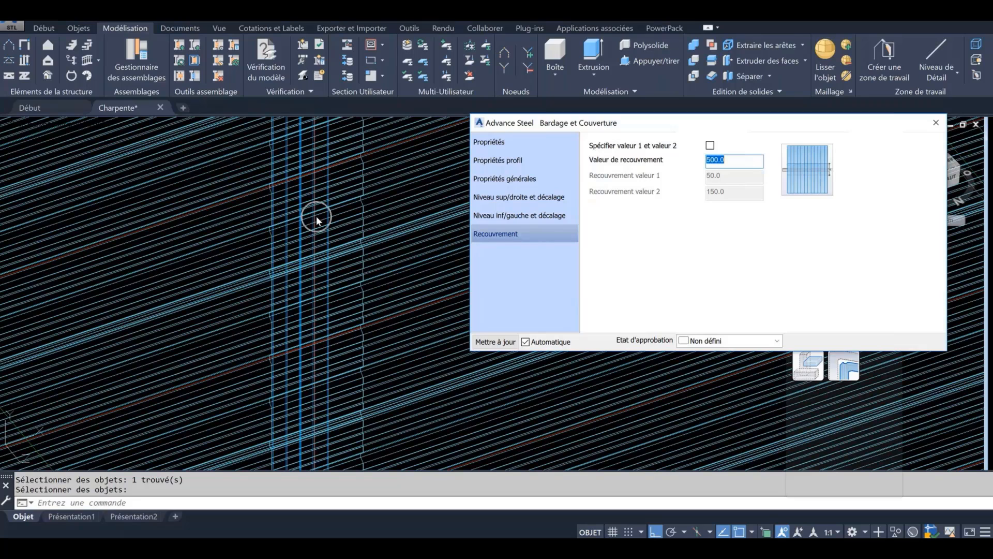
# Step: Specify the wall cladding's overlap by separate values, with value 1 at 100 and value 2 at 300
pyautogui.click(709, 146)
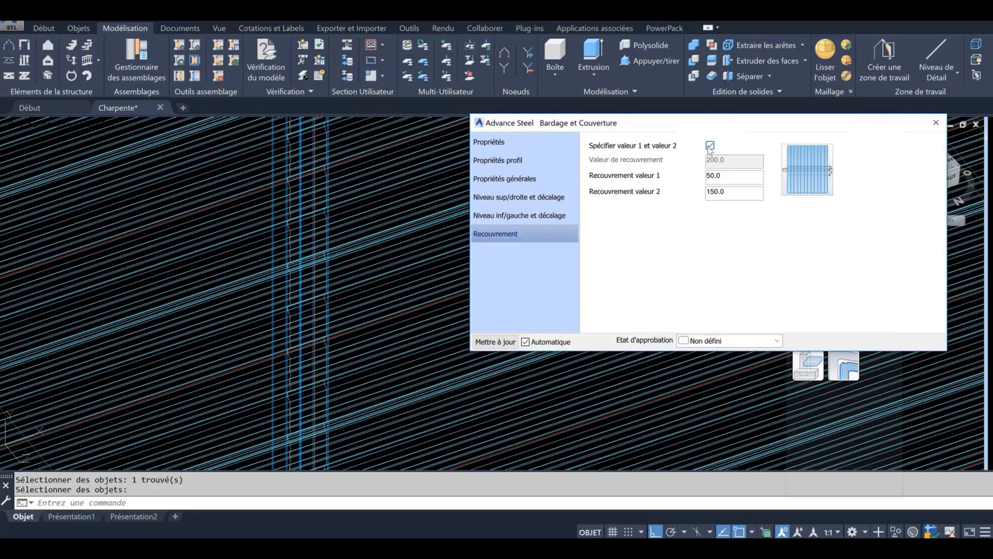
pyautogui.click(726, 182)
pyautogui.press('Return')
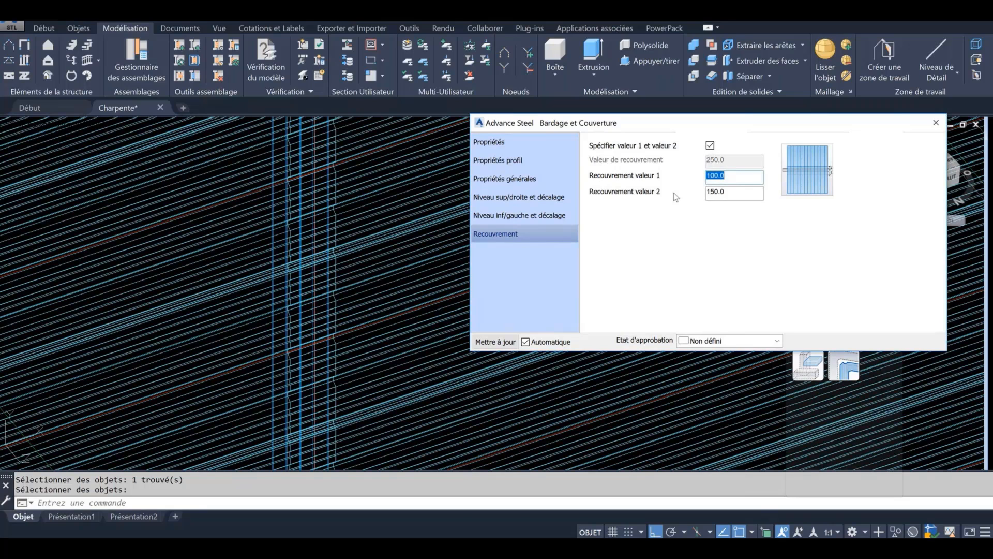
pyautogui.press('Tab')
pyautogui.write('300')
pyautogui.press('Return')
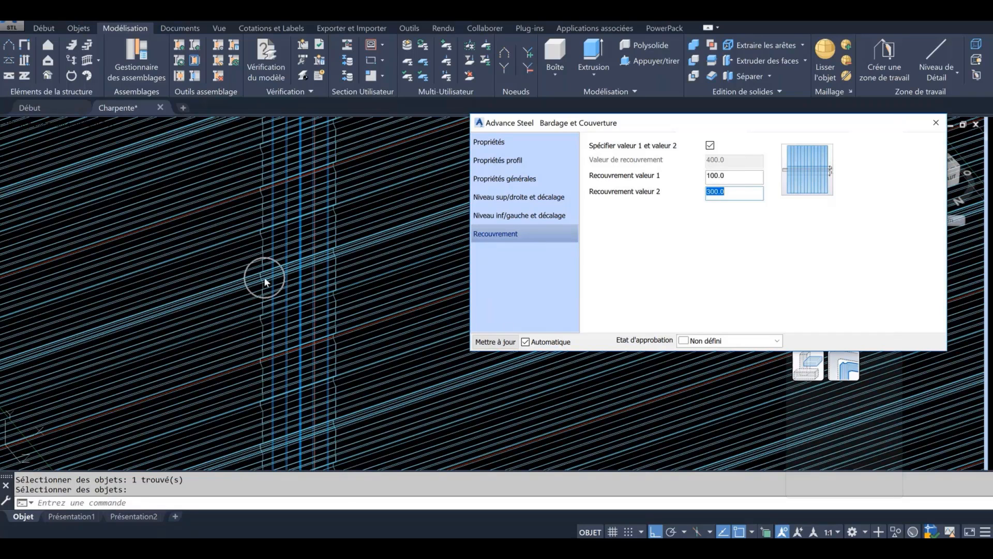
# Step: Return the wall cladding to a single overlap value and set it to 200
pyautogui.click(710, 146)
pyautogui.moveTo(726, 156); pyautogui.dragTo(670, 166)
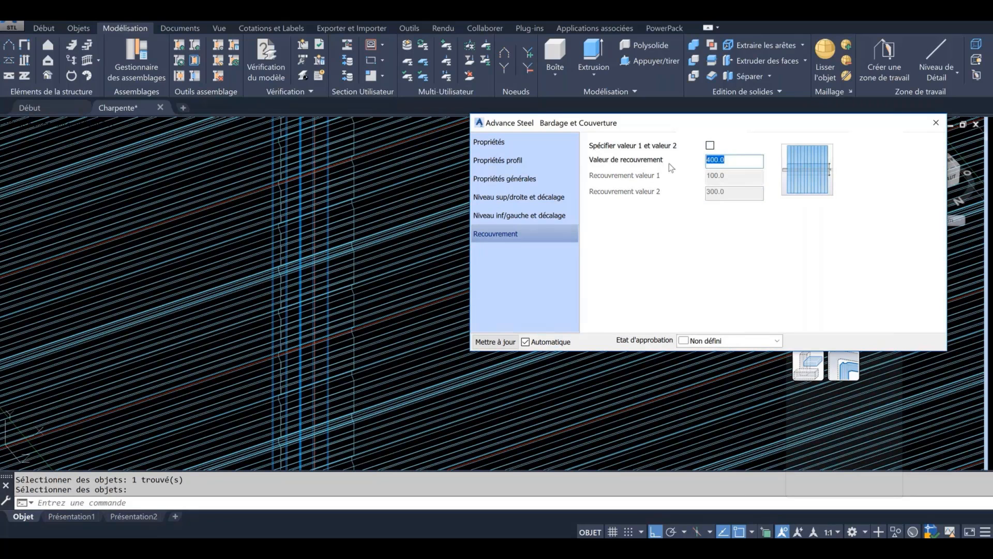
pyautogui.write('200')
pyautogui.press('Return')
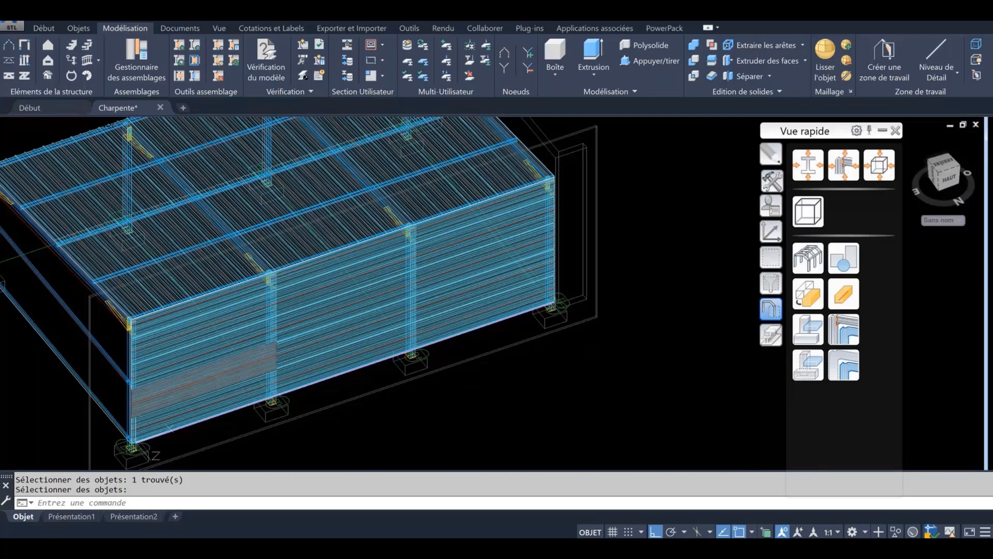
# Step: Paste the copied flashing cross-section polyline into empty space beside the building
pyautogui.scroll(-2, 495, 320)
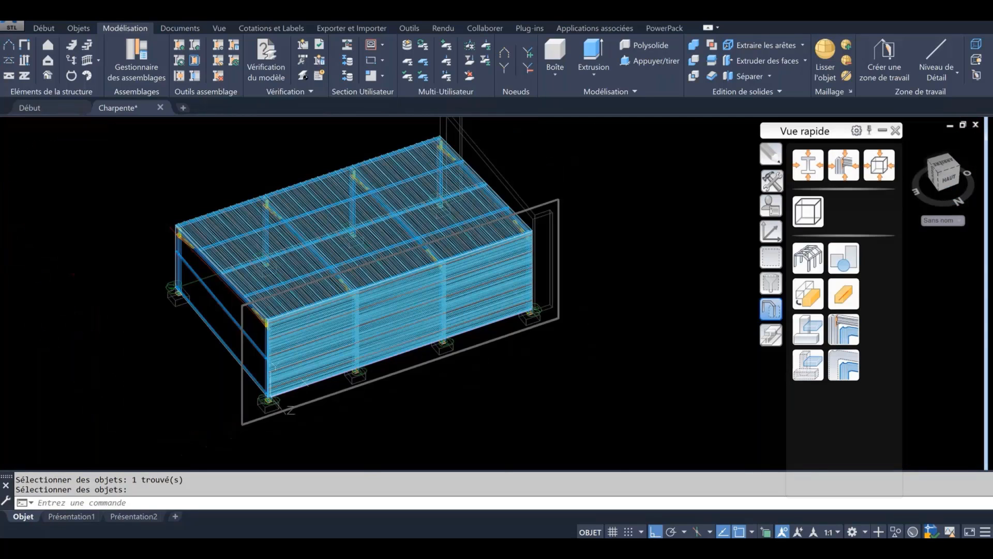
pyautogui.keyDown('shift'); pyautogui.moveTo(284, 330); pyautogui.dragTo(324, 325, button='middle'); pyautogui.keyUp('shift')
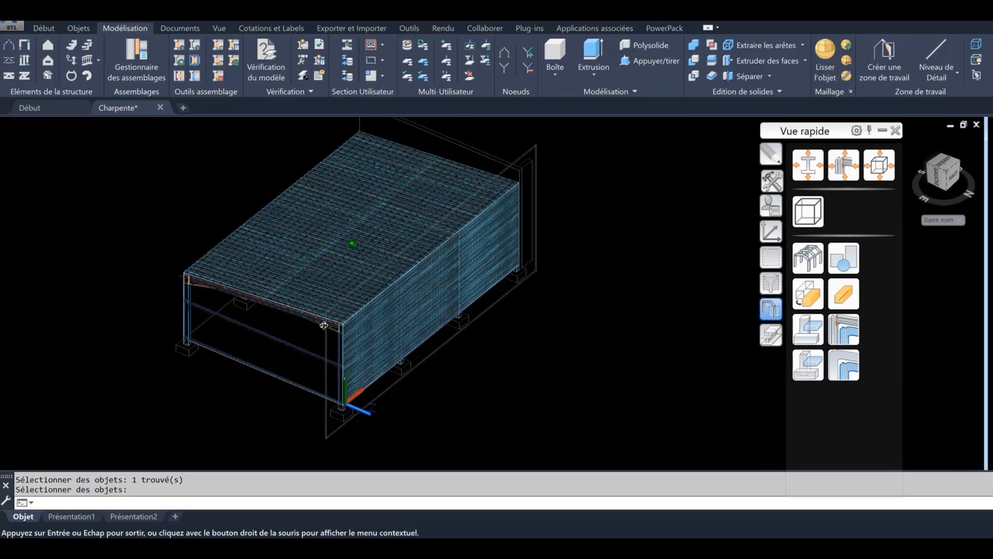
pyautogui.scroll(3, 292, 346)
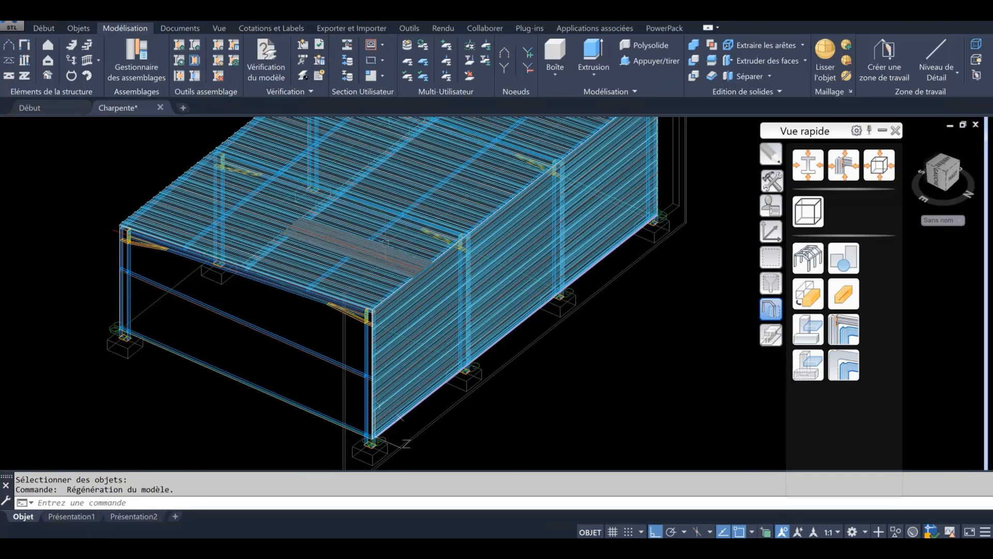
pyautogui.hotkey('ctrl', 'v')
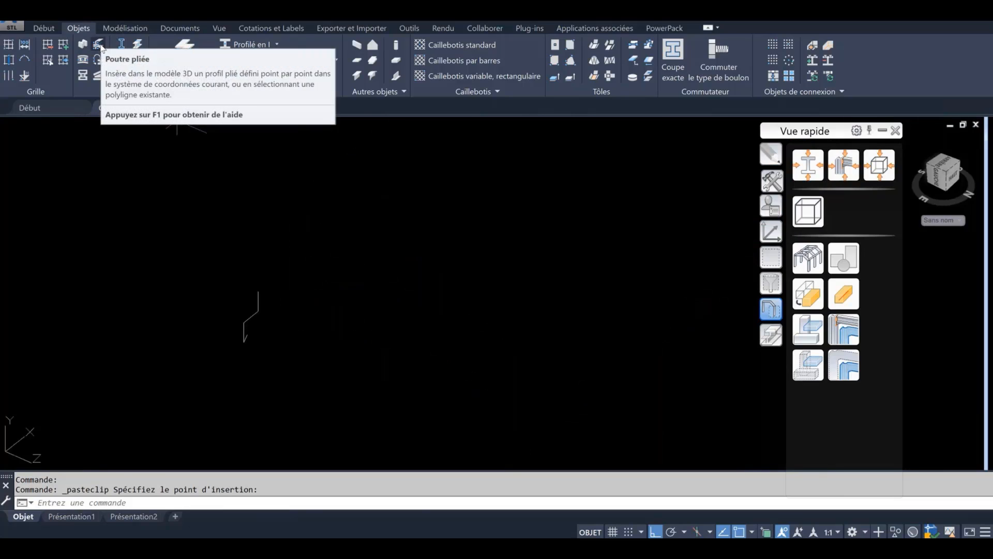
# Step: Create a folded beam (Poutre pliée) from the pasted polyline, centring its axis on the upper bend and running it along +Z
pyautogui.click(100, 46)
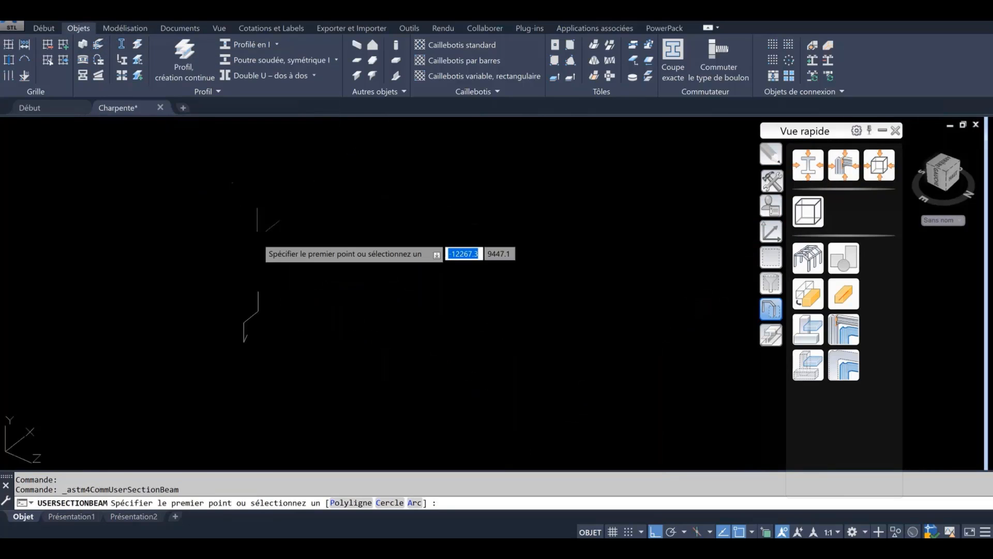
pyautogui.write('p')
pyautogui.press('Return')
pyautogui.click(258, 308)
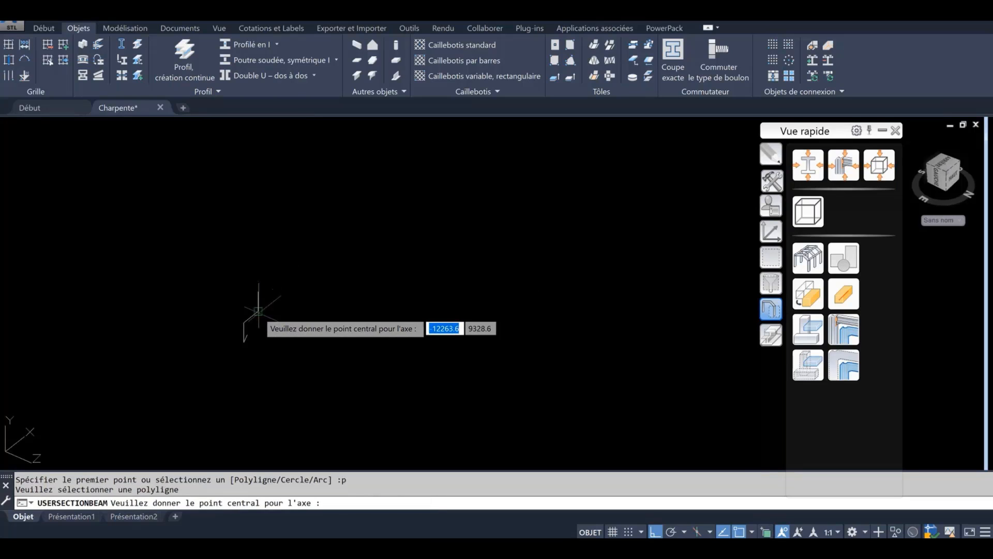
pyautogui.click(260, 311)
pyautogui.click(259, 311)
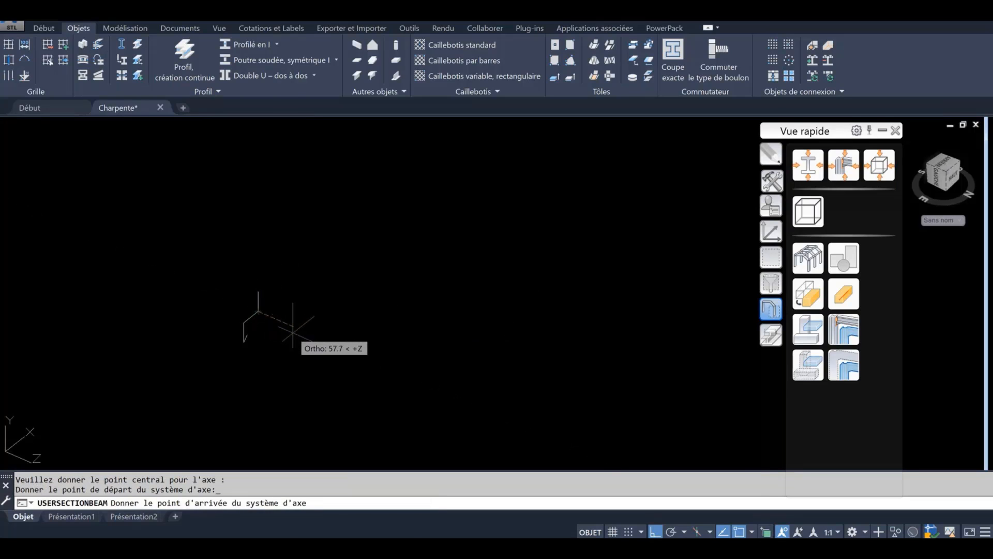
pyautogui.scroll(-2, 261, 309)
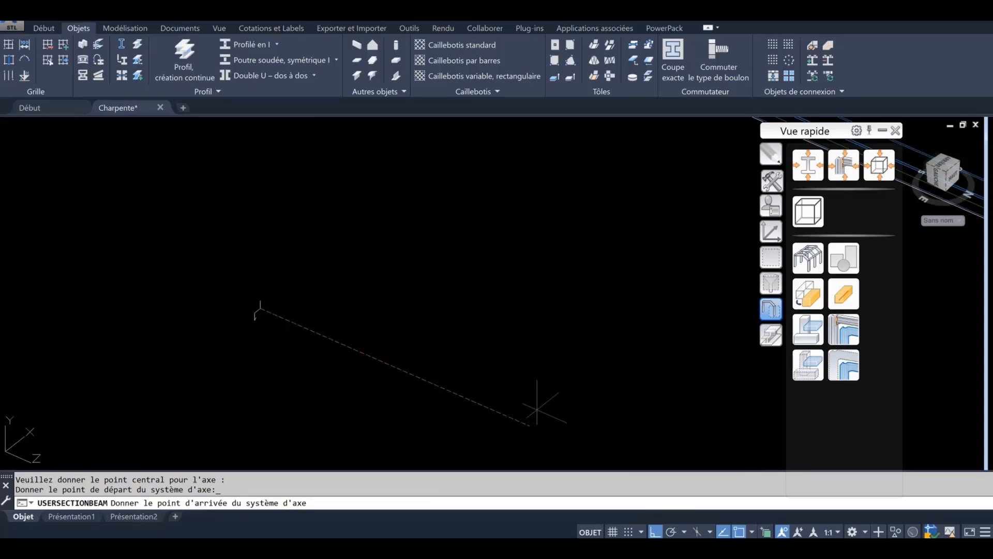
pyautogui.click(622, 424)
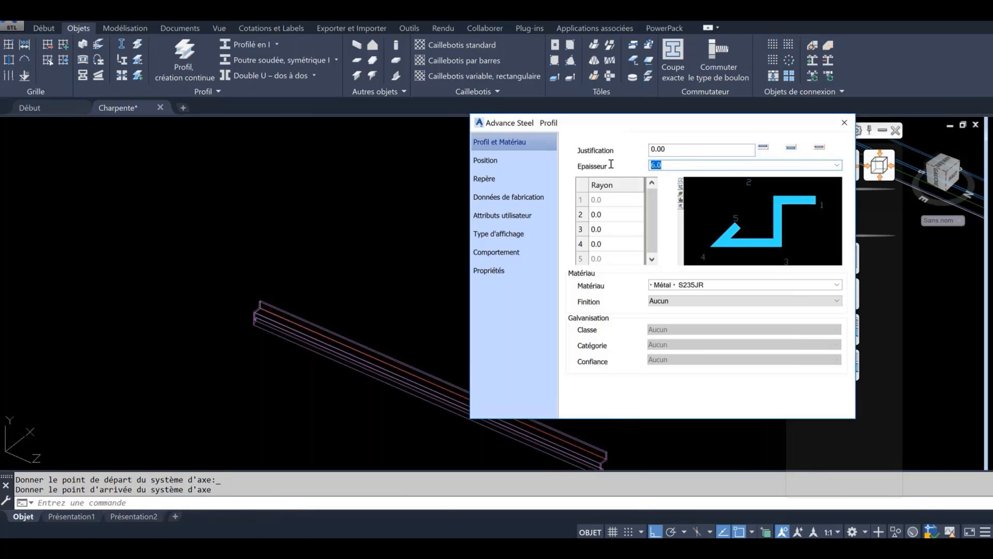
# Step: Set the folded beam's thickness to 0.75
pyautogui.write('0.75')
pyautogui.press('Return')
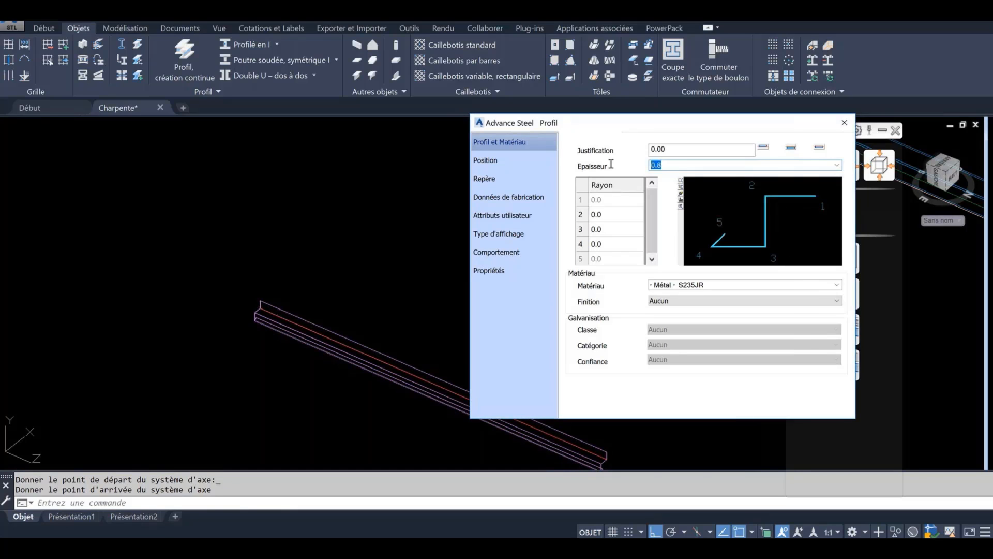
pyautogui.press('Escape')
# Step: Move the folded beam and its polyline from the upper bend corner to the outer lower corner of the gable's bottom rail at the far column
pyautogui.scroll(2, 247, 299)
pyautogui.press('Escape')
pyautogui.click(290, 287)
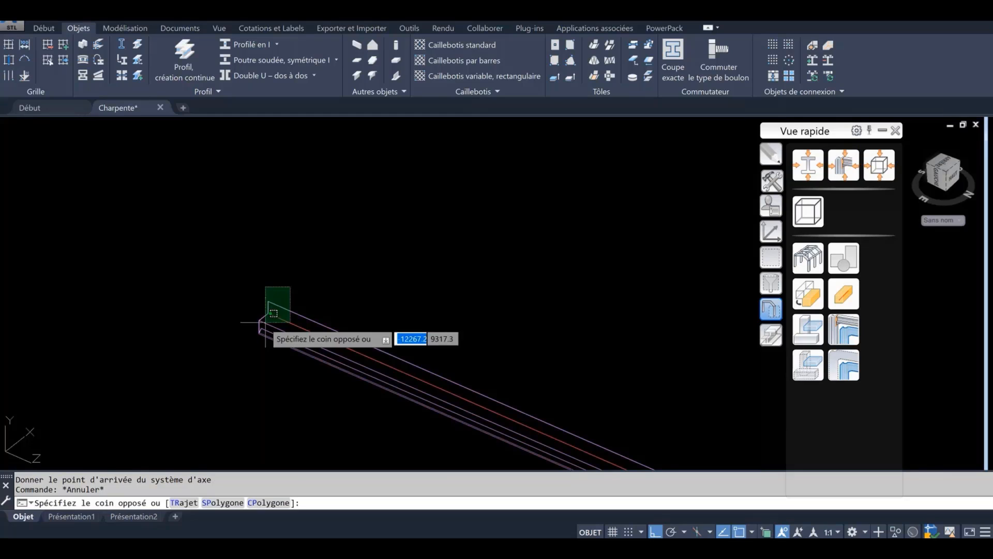
pyautogui.click(263, 324)
pyautogui.rightClick(248, 255)
pyautogui.click(275, 327)
pyautogui.scroll(5, 268, 312)
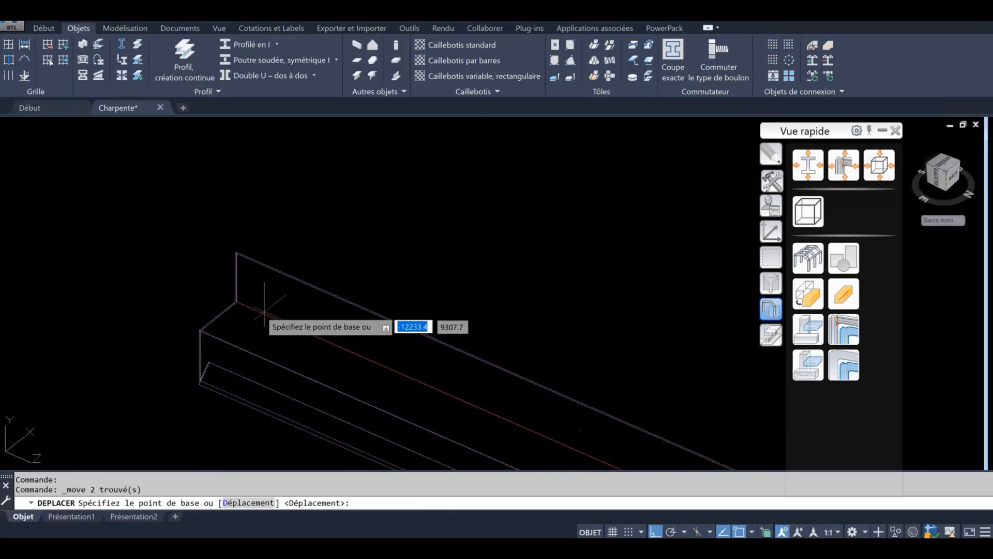
pyautogui.click(237, 291)
pyautogui.scroll(3, 304, 360)
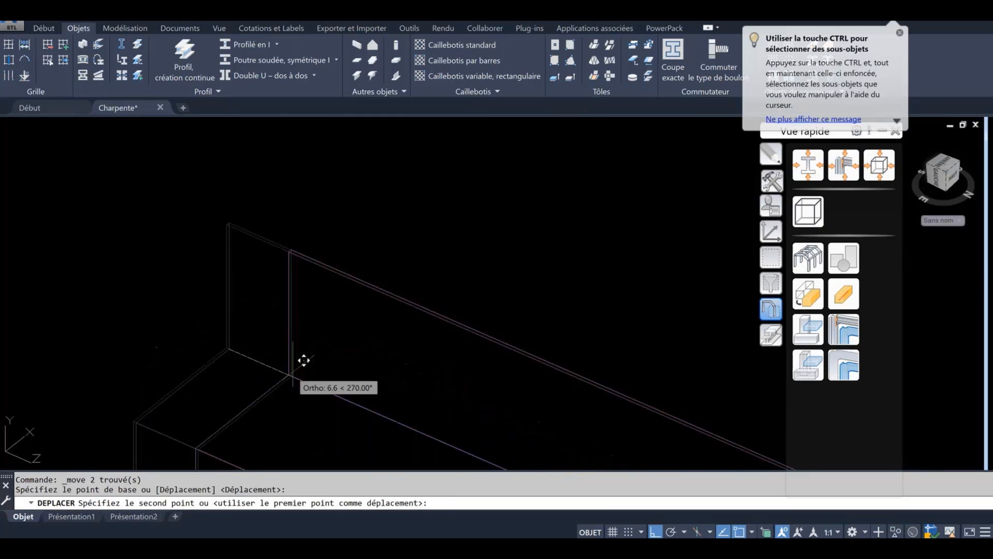
pyautogui.scroll(-3, 304, 361)
pyautogui.scroll(-5, 356, 373)
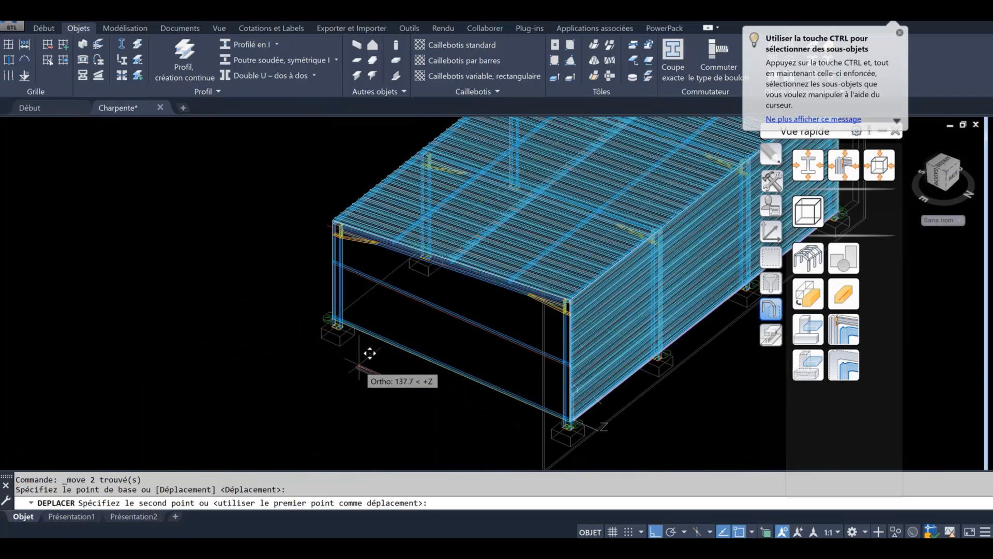
pyautogui.scroll(8, 370, 317)
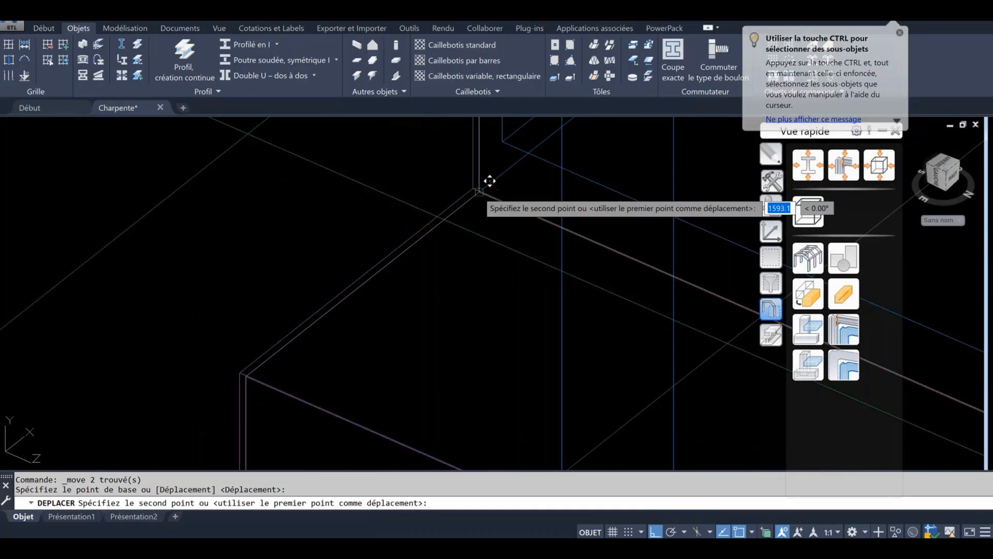
pyautogui.scroll(4, 483, 192)
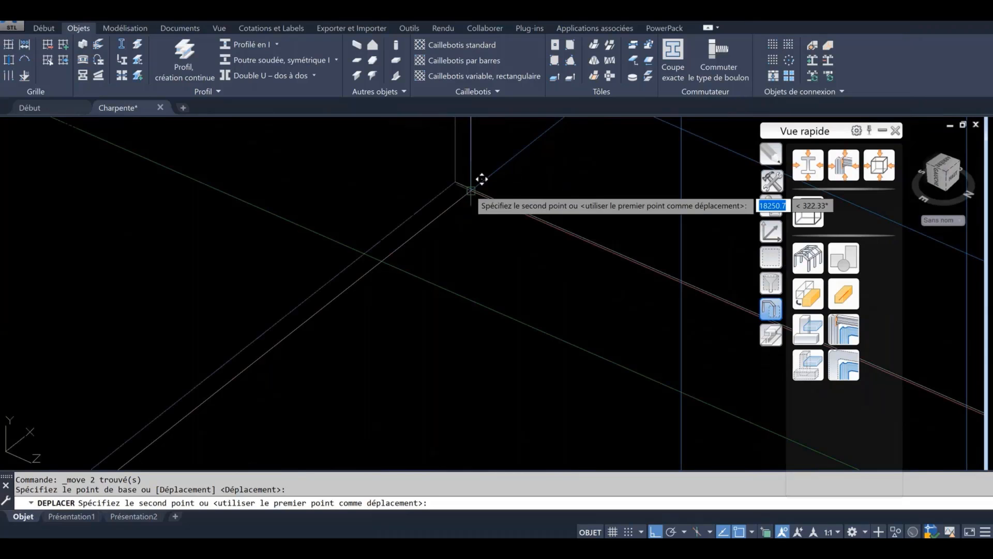
pyautogui.click(471, 190)
# Step: Stretch the folded beam along the gable's base to the outer lower corner of the bottom rail at the near column
pyautogui.scroll(-12, 375, 189)
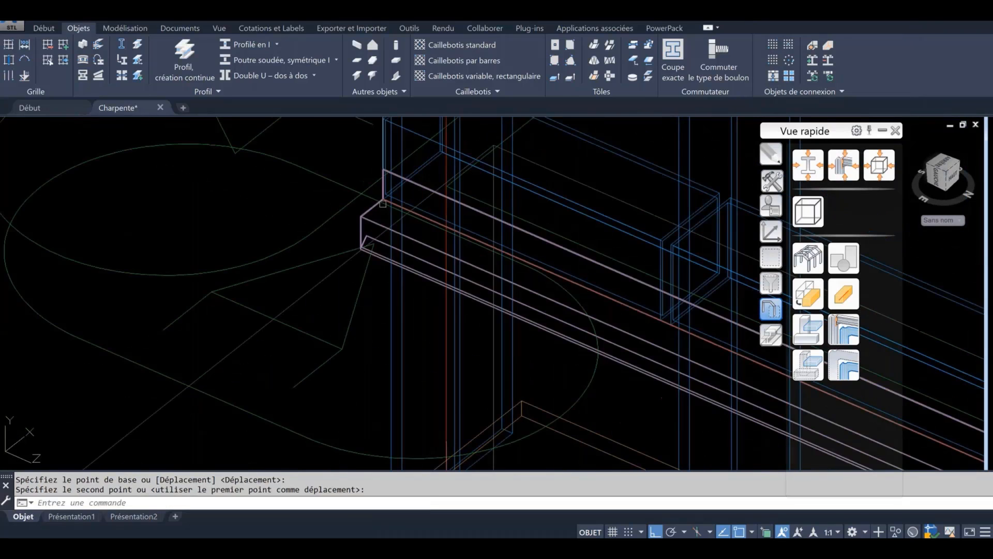
pyautogui.scroll(5, 655, 361)
pyautogui.scroll(3, 655, 361)
pyautogui.click(470, 257)
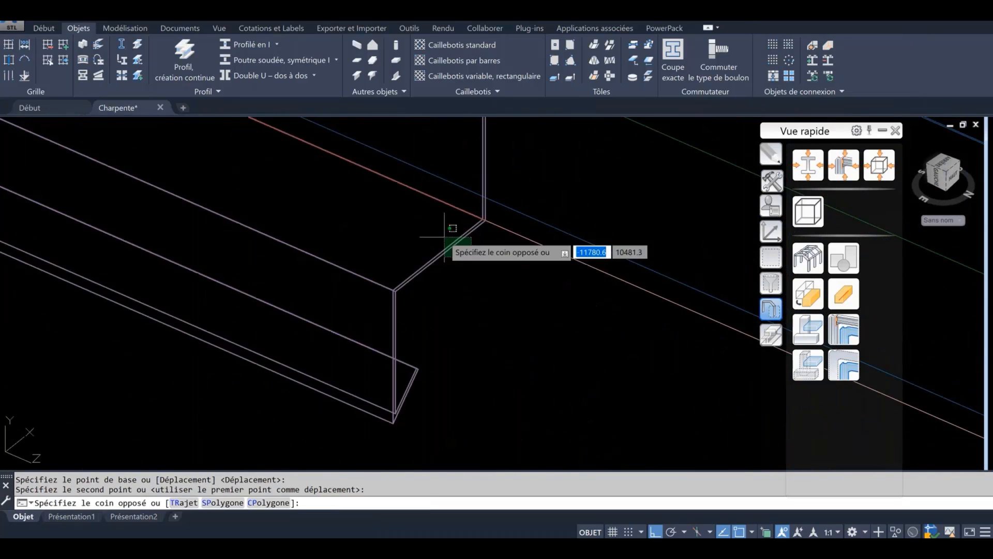
pyautogui.click(486, 218)
pyautogui.scroll(-6, 481, 207)
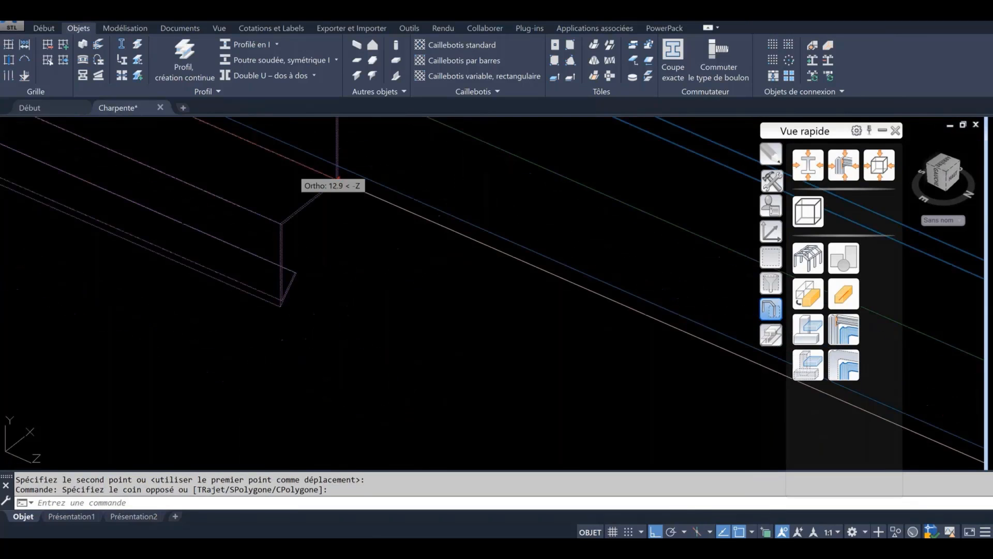
pyautogui.scroll(-10, 314, 173)
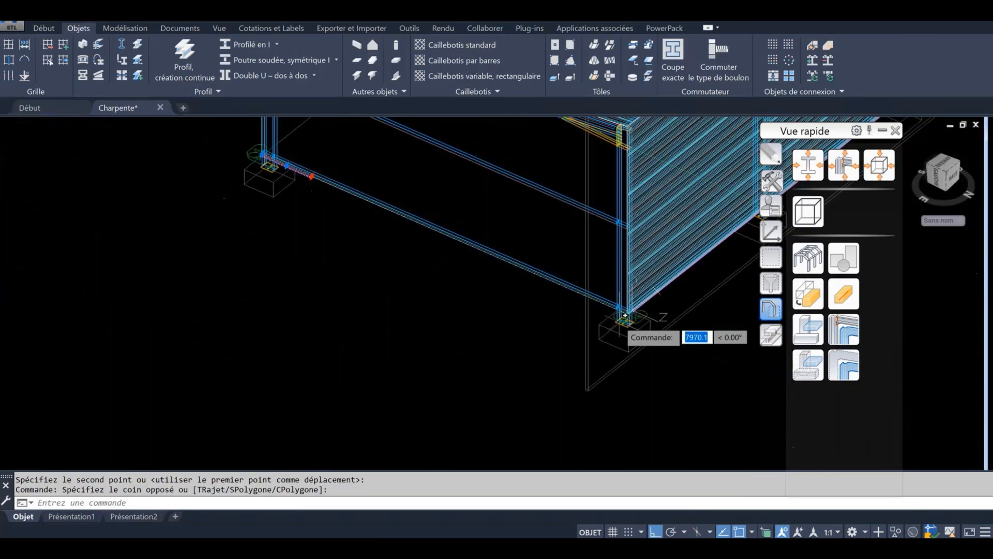
pyautogui.scroll(3, 615, 318)
pyautogui.scroll(2, 621, 323)
pyautogui.scroll(2, 636, 290)
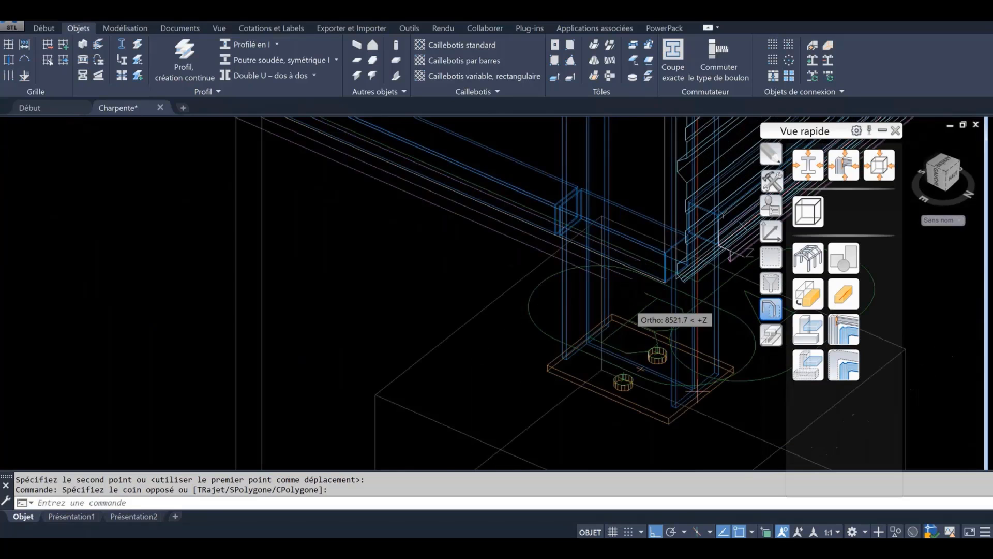
pyautogui.scroll(6, 627, 301)
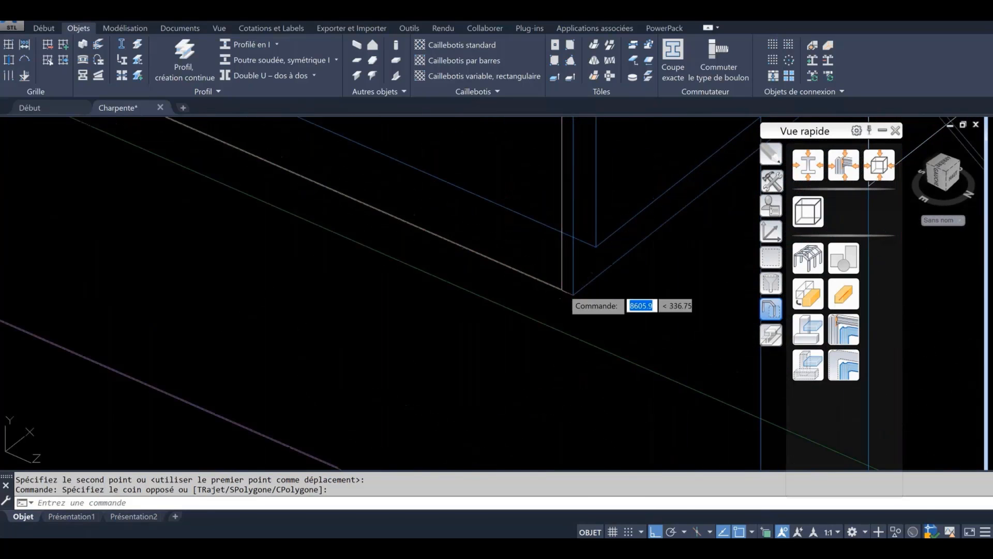
pyautogui.click(561, 292)
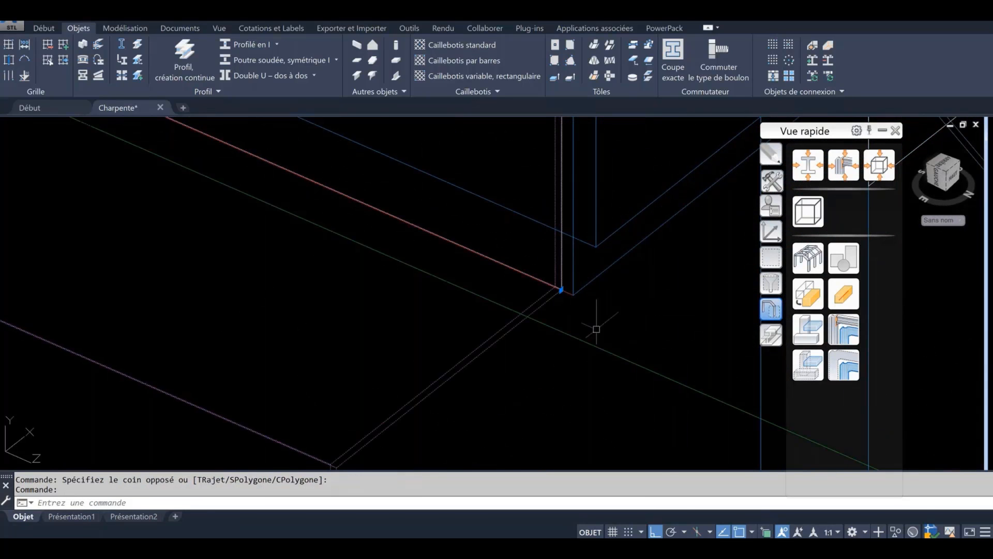
pyautogui.hotkey('ctrl', 'z')
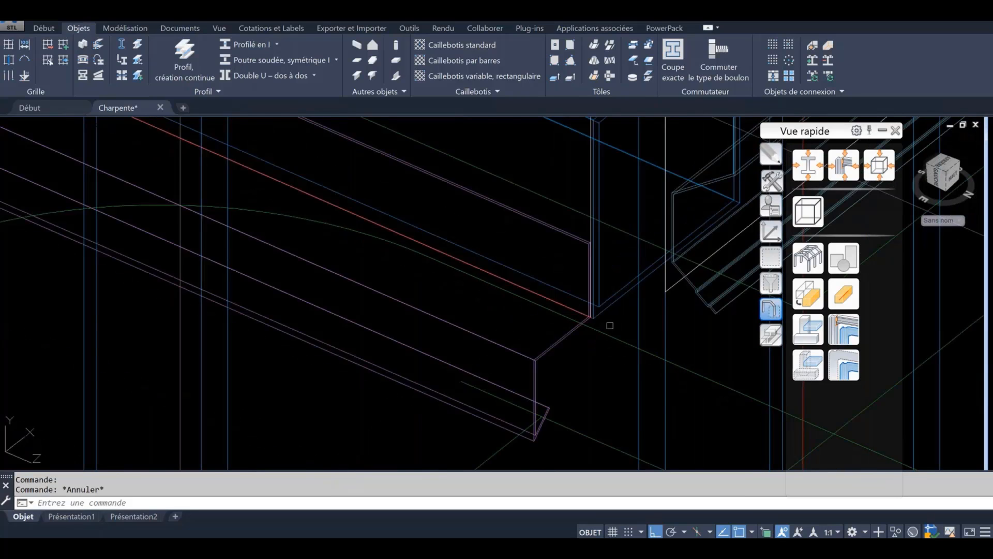
# Step: Place the UCS origin at the gable's lower corner by the far column and rotate it twice about Y to match the gable plane
pyautogui.scroll(-9, 610, 325)
pyautogui.scroll(4, 592, 358)
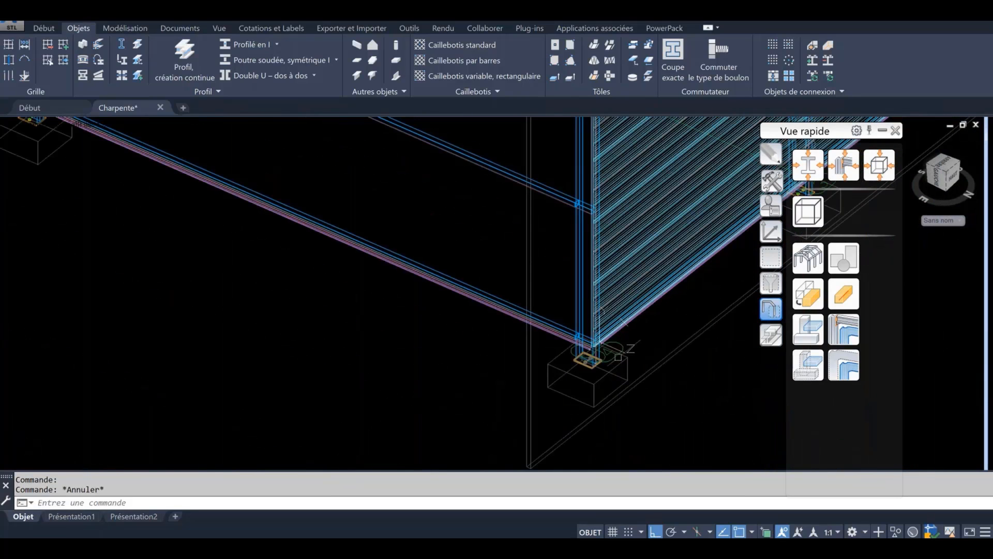
pyautogui.scroll(-4, 615, 376)
pyautogui.moveTo(615, 376); pyautogui.dragTo(641, 469, button='middle')
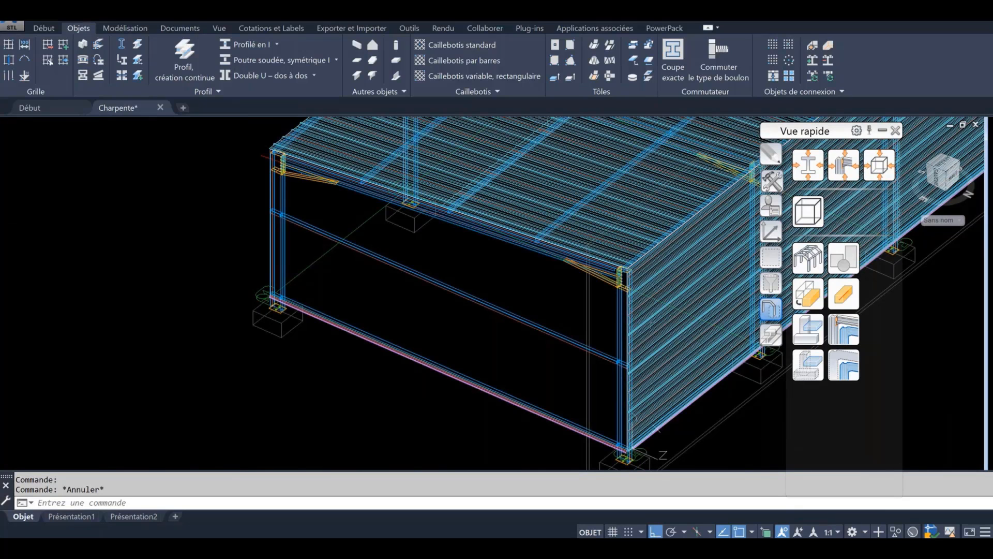
pyautogui.scroll(-1, 520, 367)
pyautogui.moveTo(520, 367); pyautogui.dragTo(471, 338, button='middle')
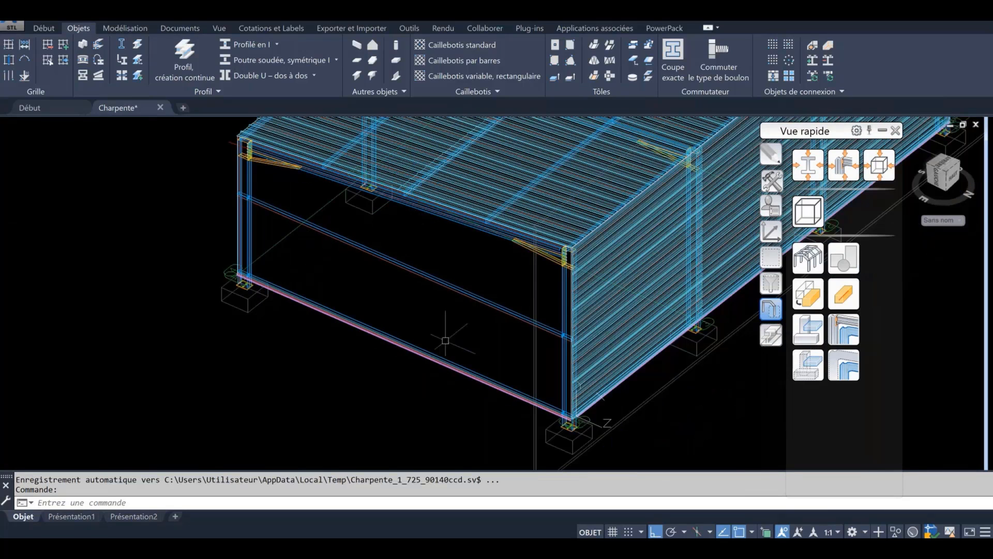
pyautogui.click(775, 237)
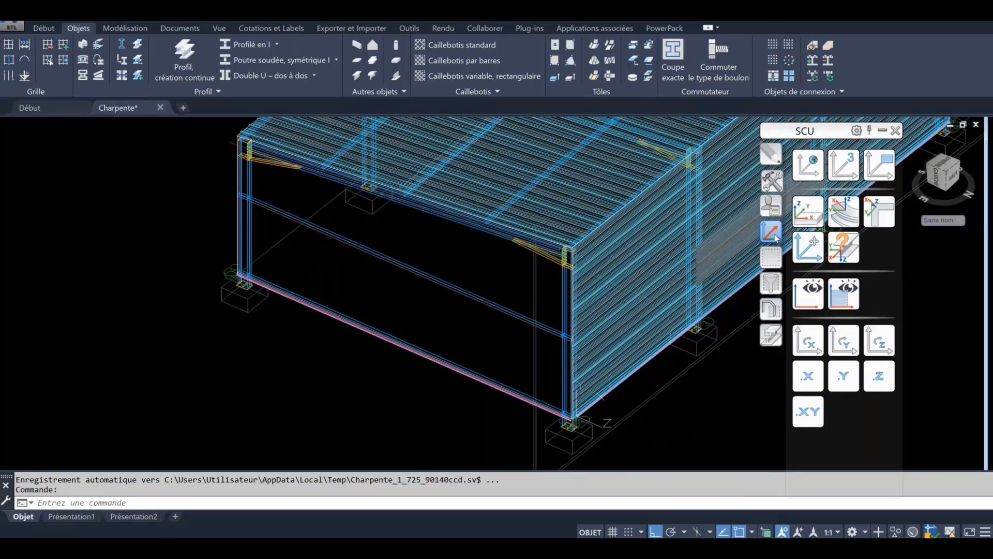
pyautogui.click(808, 247)
pyautogui.scroll(8, 243, 282)
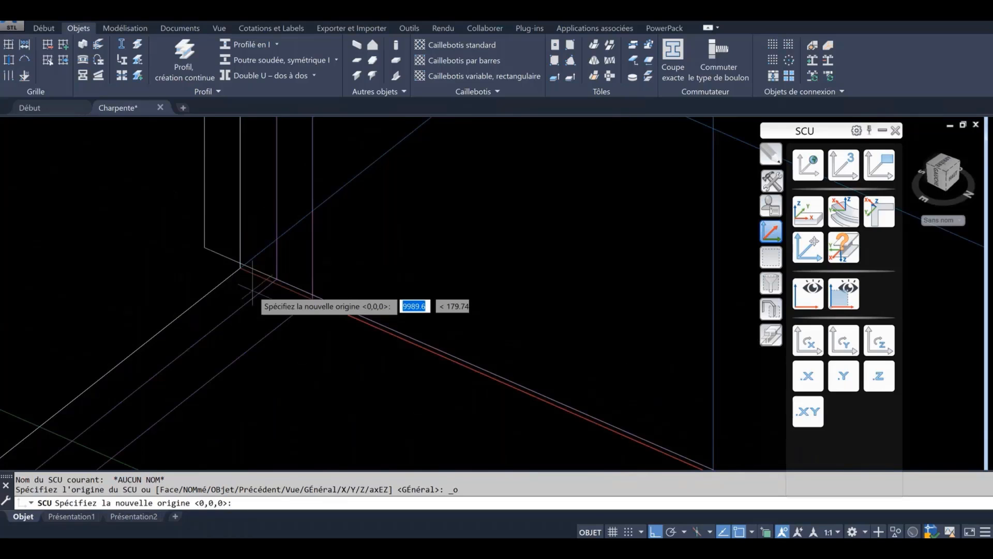
pyautogui.click(252, 284)
pyautogui.click(843, 340)
pyautogui.click(843, 340)
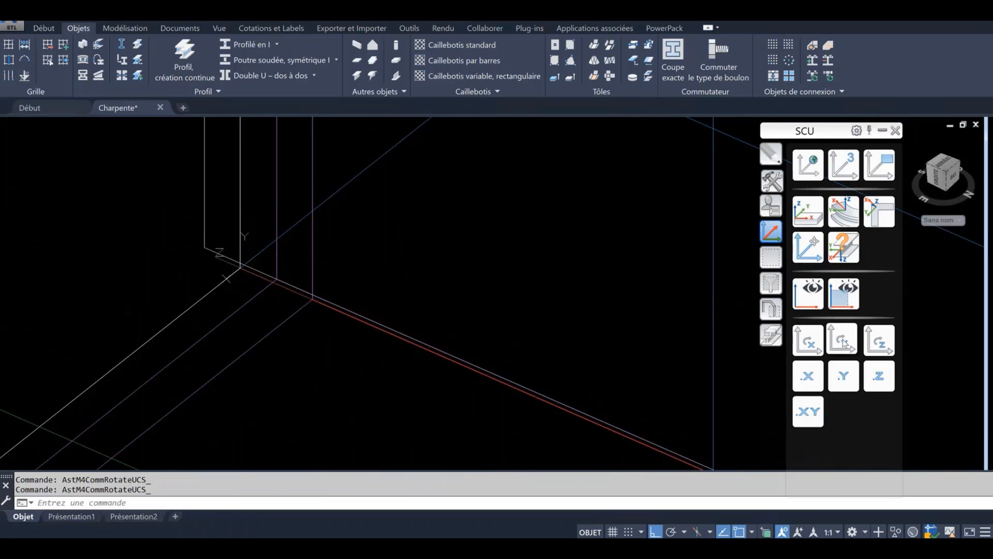
# Step: Activate 2D point input on the current XY plane
pyautogui.scroll(-5, 166, 299)
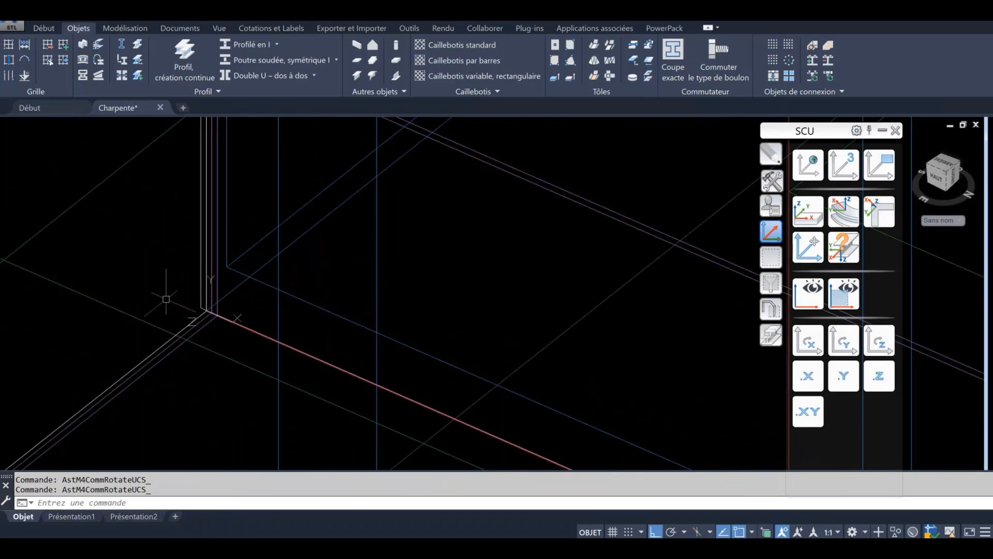
pyautogui.scroll(-5, 166, 299)
pyautogui.click(770, 309)
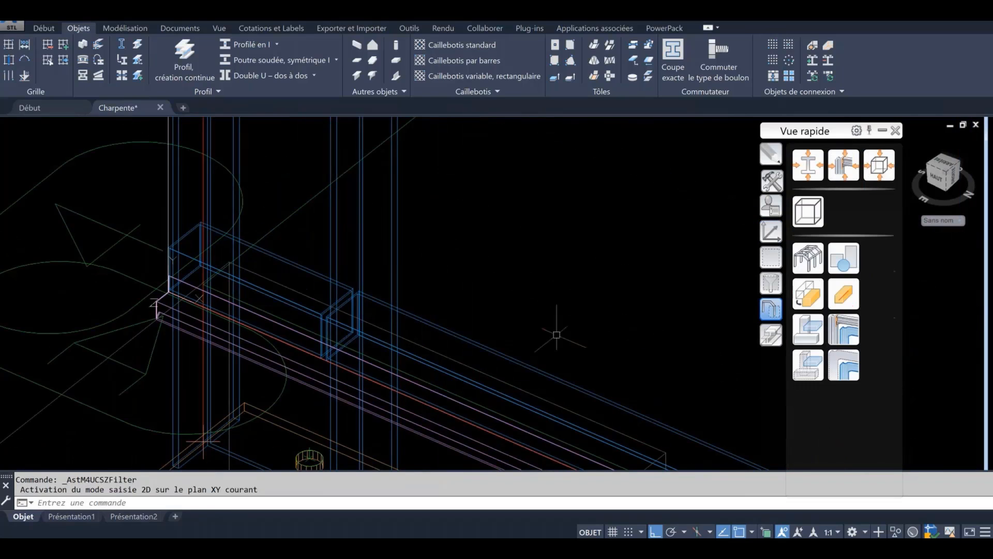
pyautogui.scroll(-5, 422, 369)
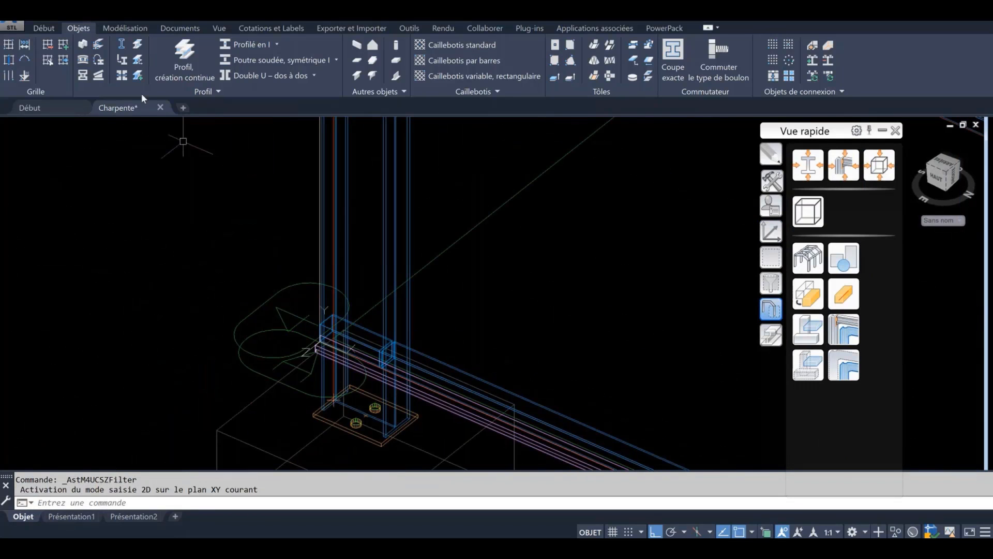
# Step: Draw a polyline outlining the open gable through its lower and upper outer corners, following the roof slope
pyautogui.click(44, 27)
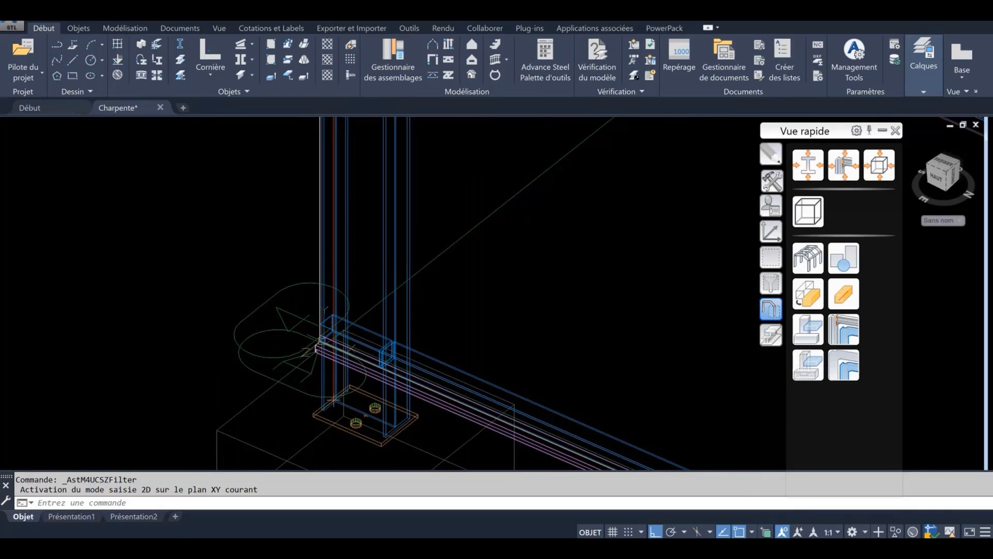
pyautogui.scroll(-2, 317, 357)
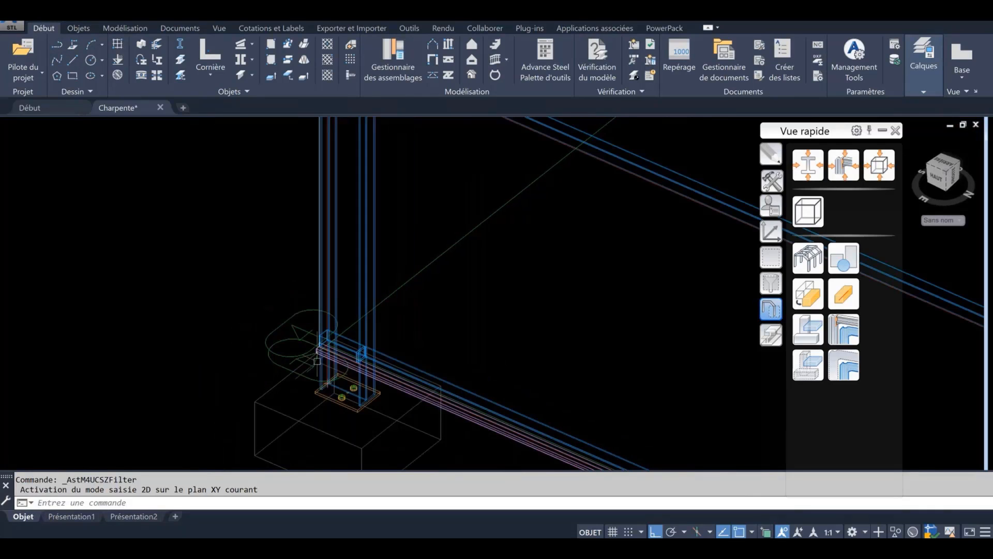
pyautogui.scroll(-3, 317, 360)
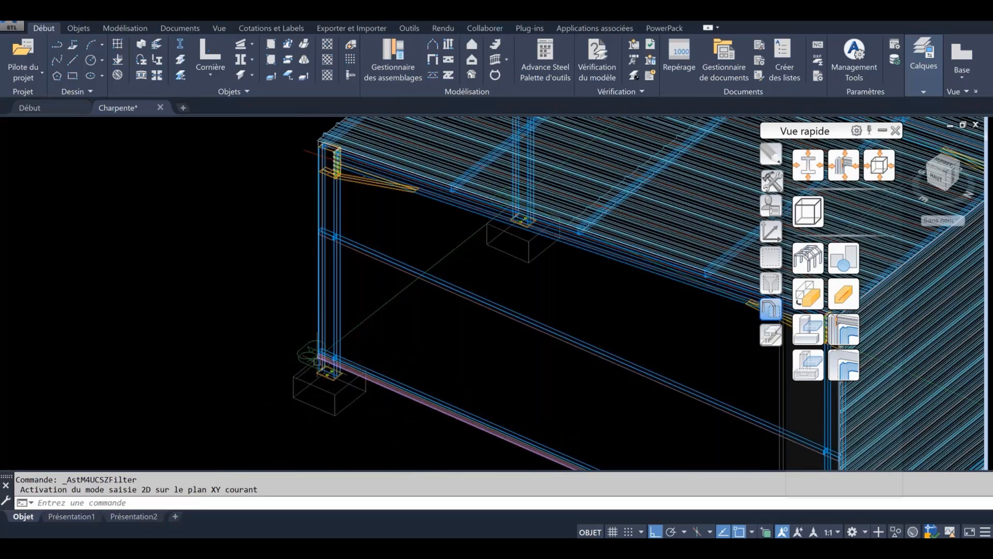
pyautogui.scroll(2, 319, 152)
pyautogui.moveTo(319, 152); pyautogui.dragTo(316, 309, button='middle')
pyautogui.scroll(2, 315, 297)
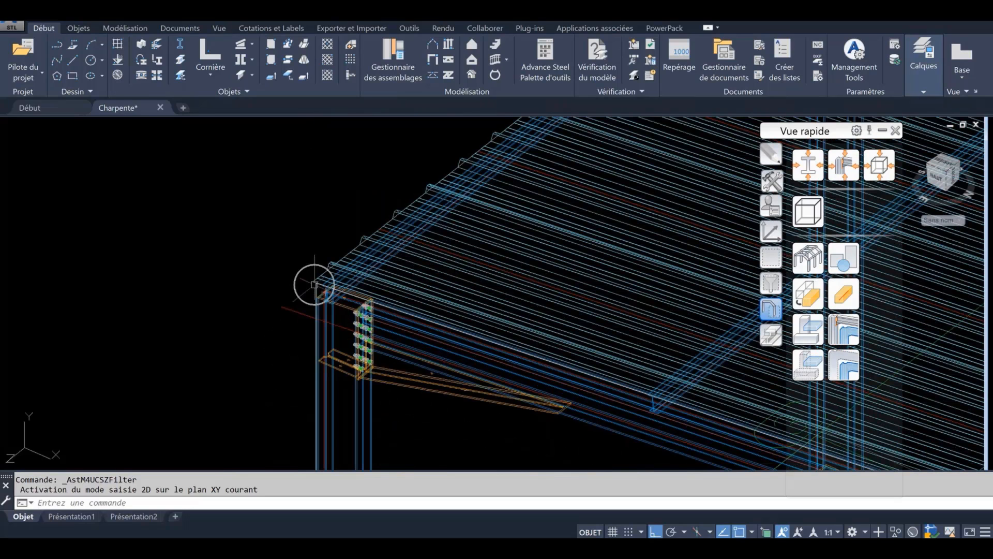
pyautogui.scroll(-2, 286, 270)
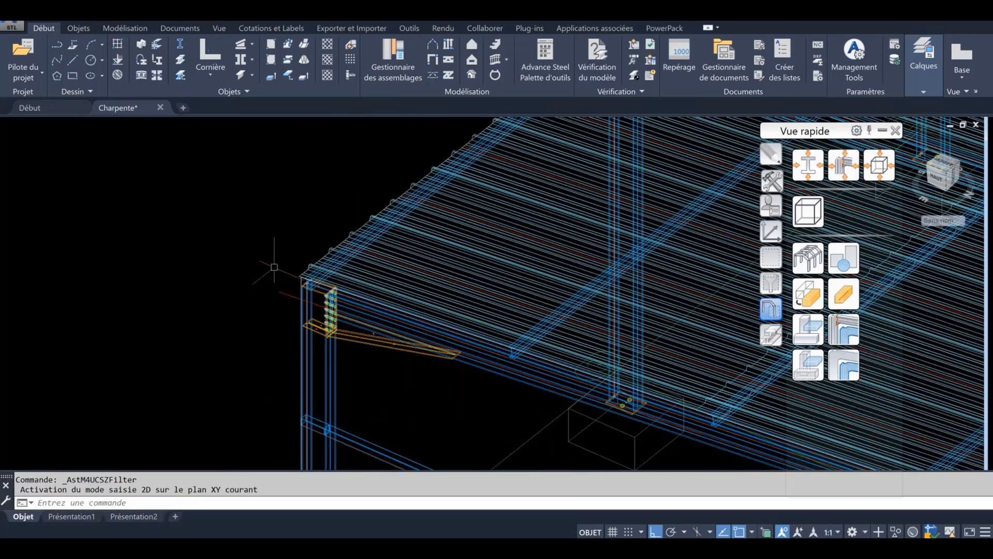
pyautogui.scroll(-5, 274, 267)
pyautogui.scroll(3, 456, 315)
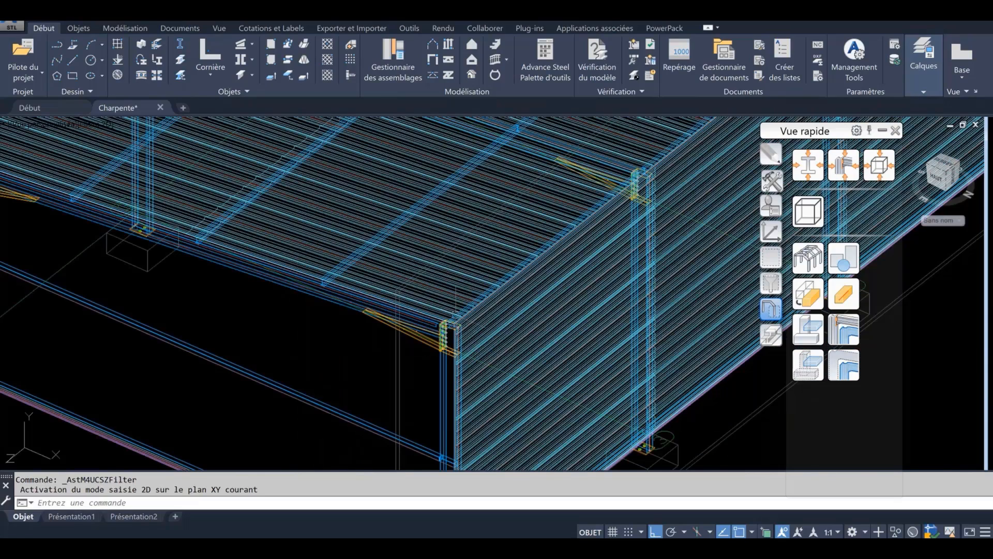
pyautogui.scroll(3, 454, 325)
pyautogui.scroll(-4, 463, 324)
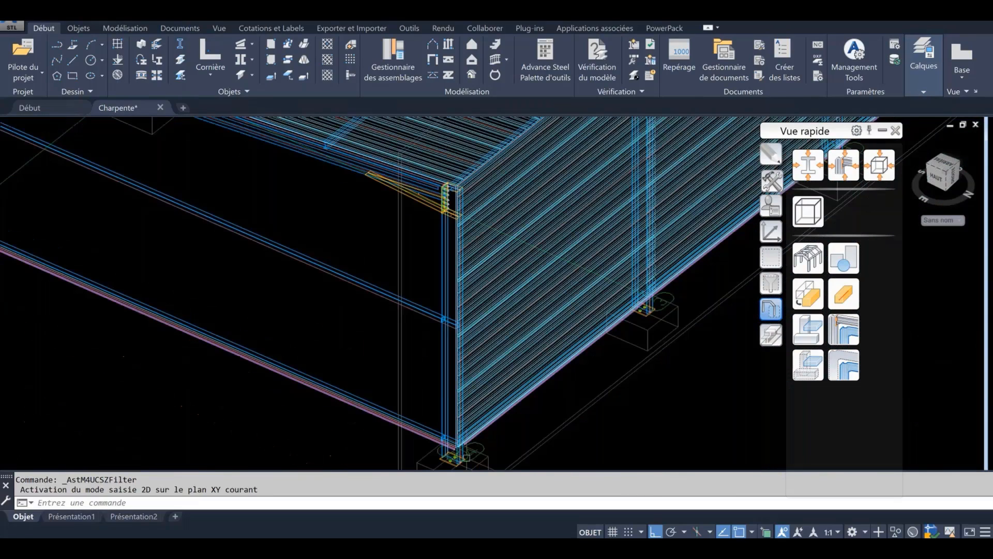
pyautogui.scroll(4, 431, 422)
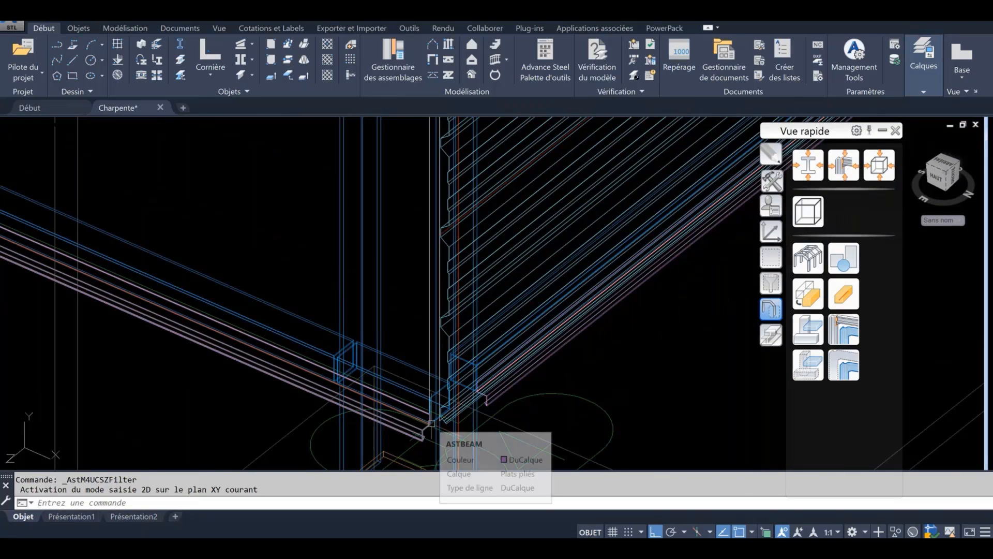
pyautogui.scroll(-2, 490, 421)
pyautogui.scroll(-2, 490, 421)
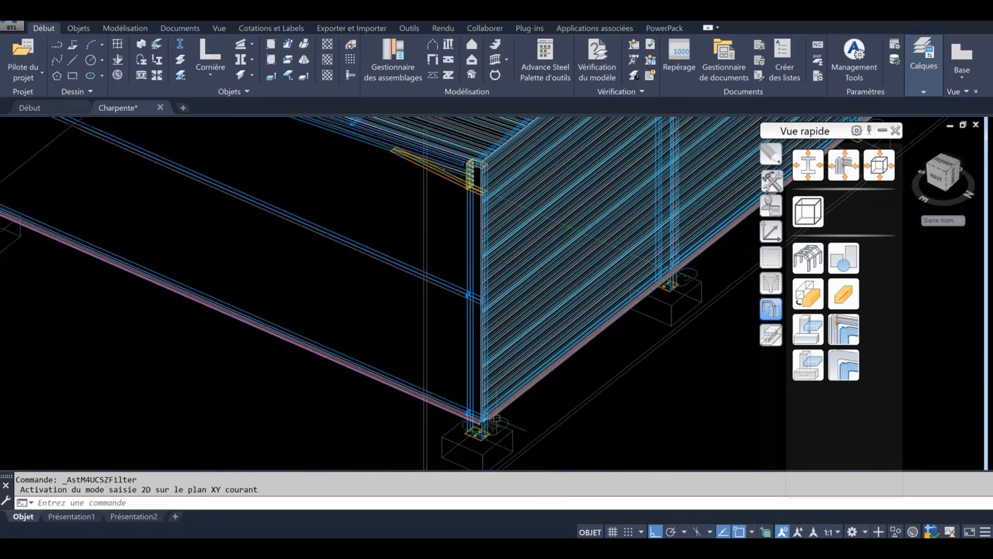
pyautogui.scroll(-4, 497, 418)
pyautogui.scroll(8, 369, 346)
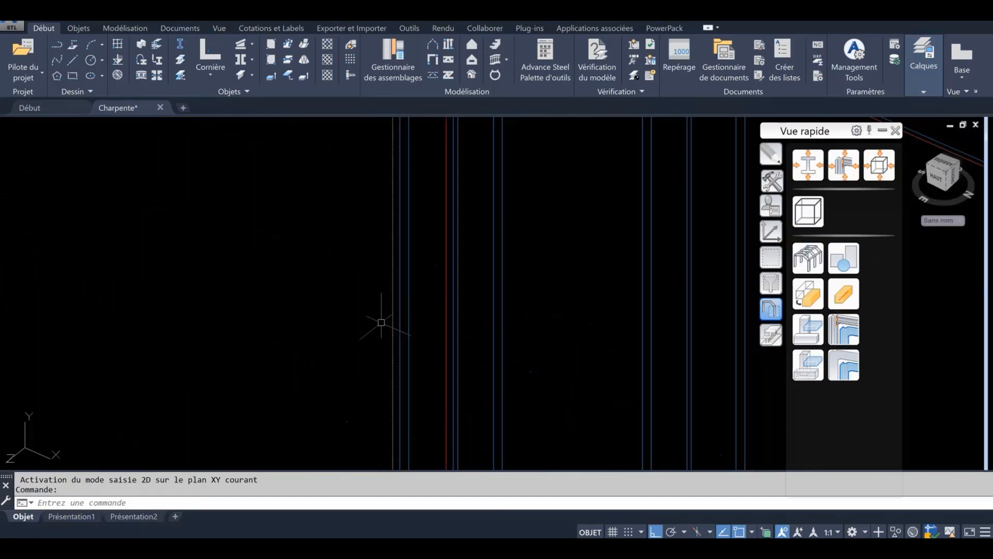
pyautogui.scroll(-3, 381, 322)
pyautogui.scroll(-4, 311, 333)
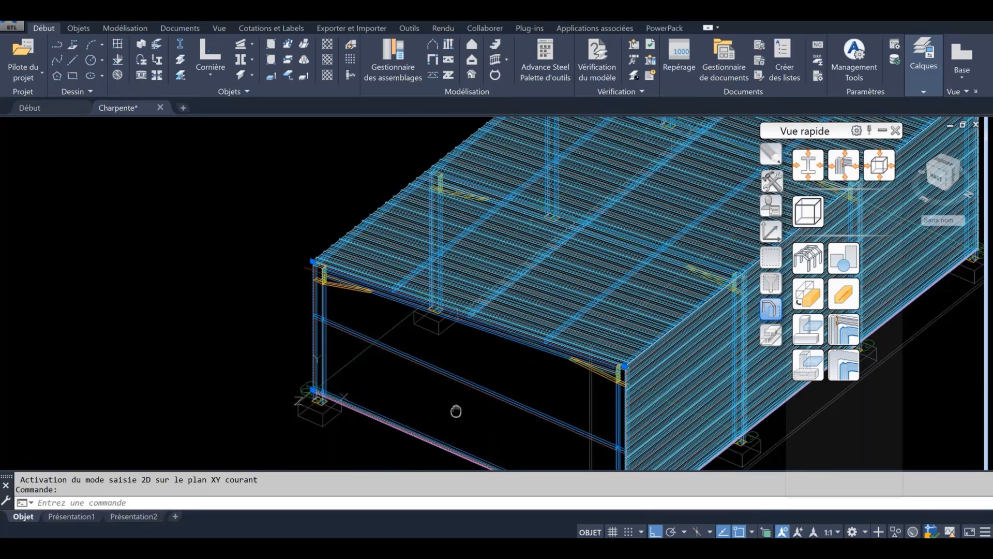
pyautogui.moveTo(455, 411); pyautogui.dragTo(436, 358, button='middle')
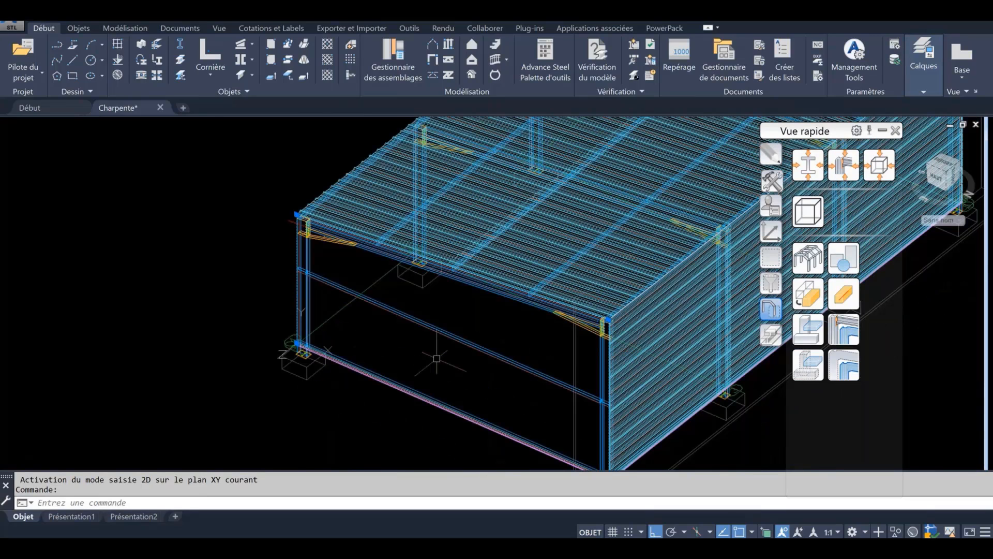
pyautogui.press('Escape')
# Step: Create a cladding area on the gable from the outline polyline, without specifying beams for sheet overlap and keeping the polyline
pyautogui.click(125, 28)
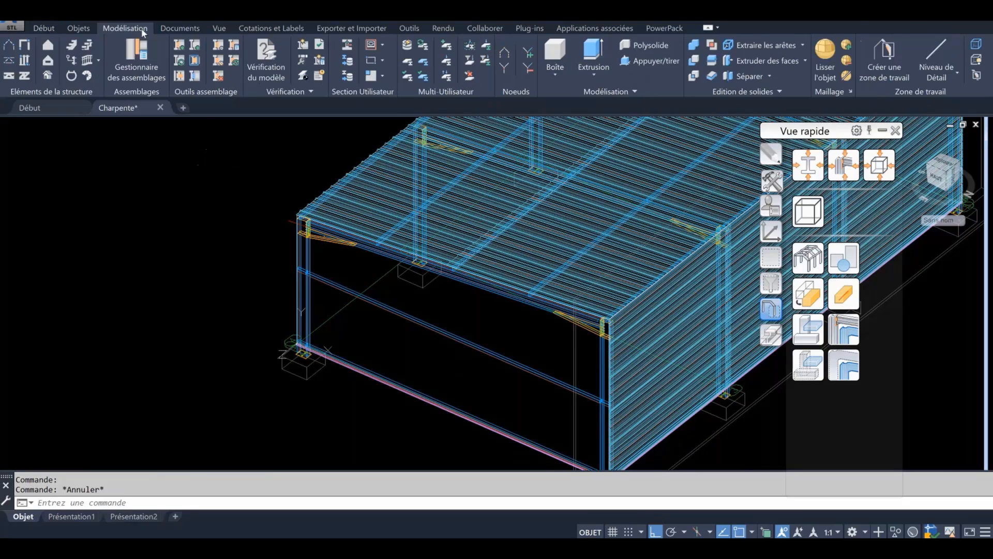
pyautogui.click(47, 46)
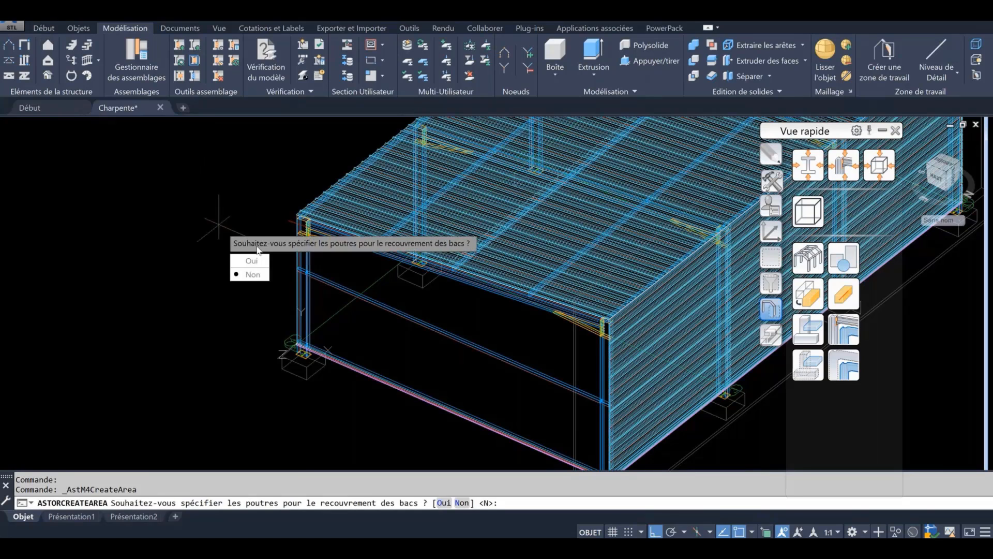
pyautogui.click(253, 275)
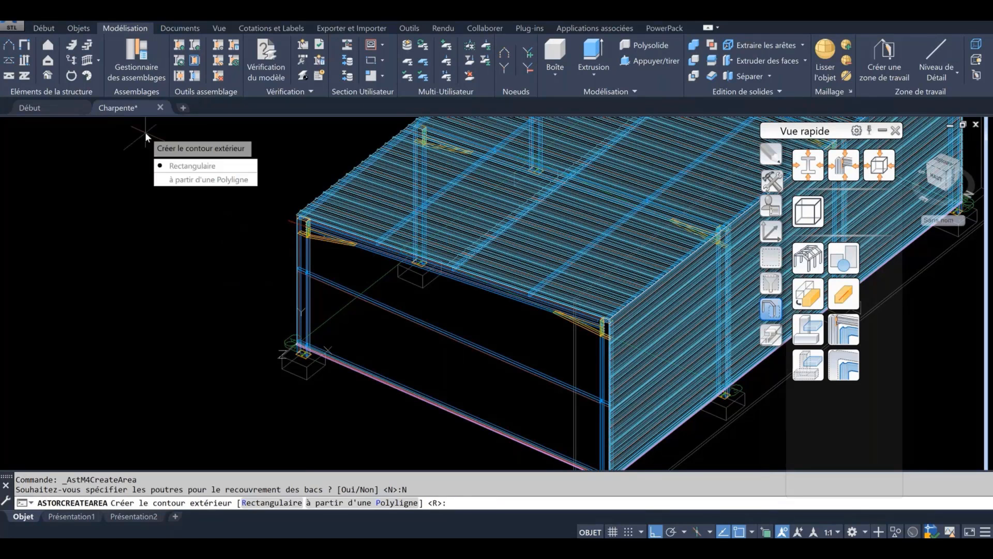
pyautogui.click(216, 180)
pyautogui.click(306, 241)
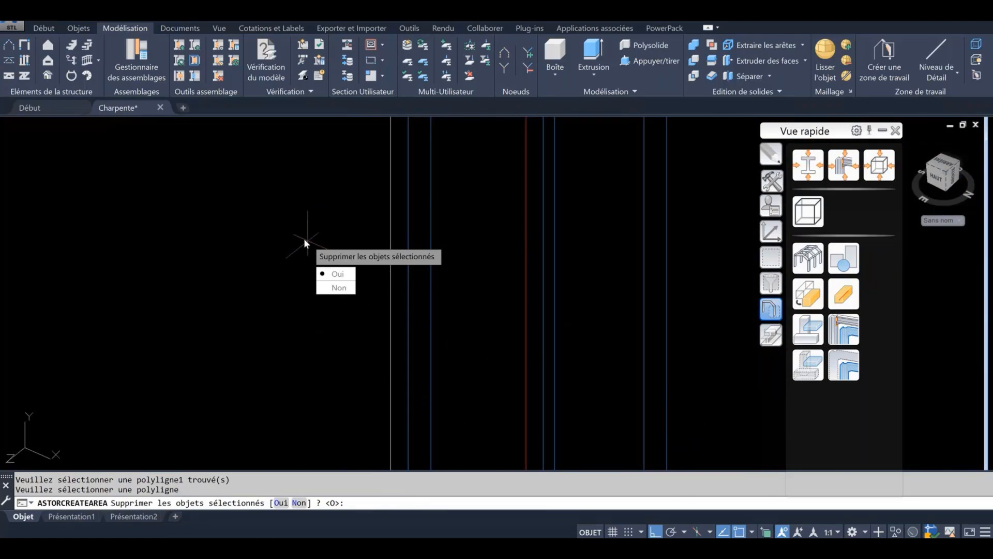
pyautogui.click(336, 288)
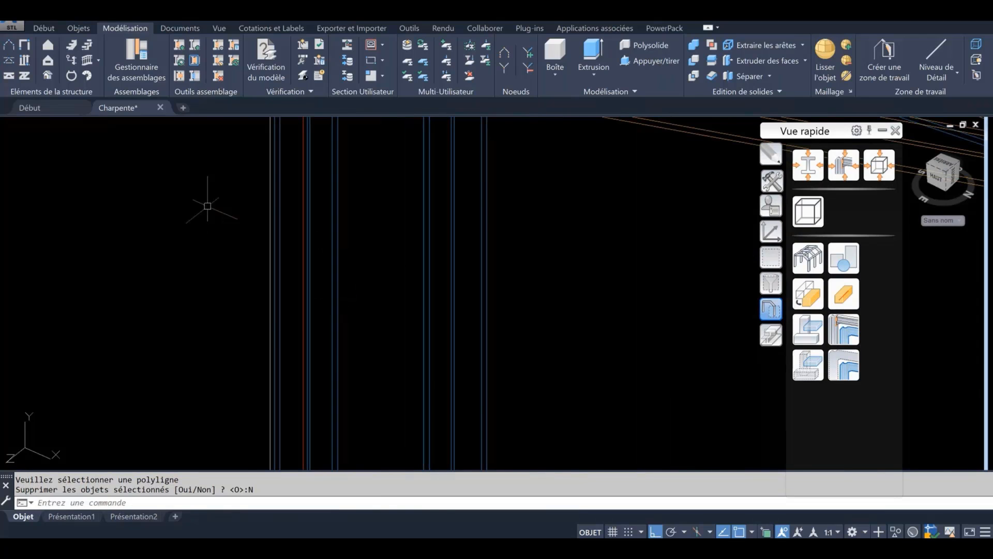
pyautogui.scroll(-4, 221, 217)
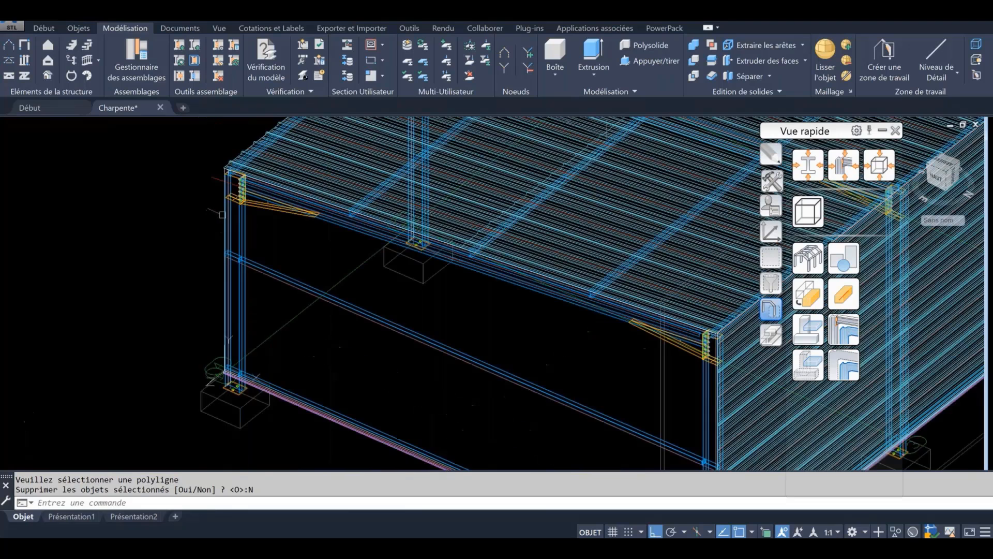
# Step: Generate cladding sheets on the gable, selecting its cladding area as the outer contour and accepting the default properties
pyautogui.click(48, 77)
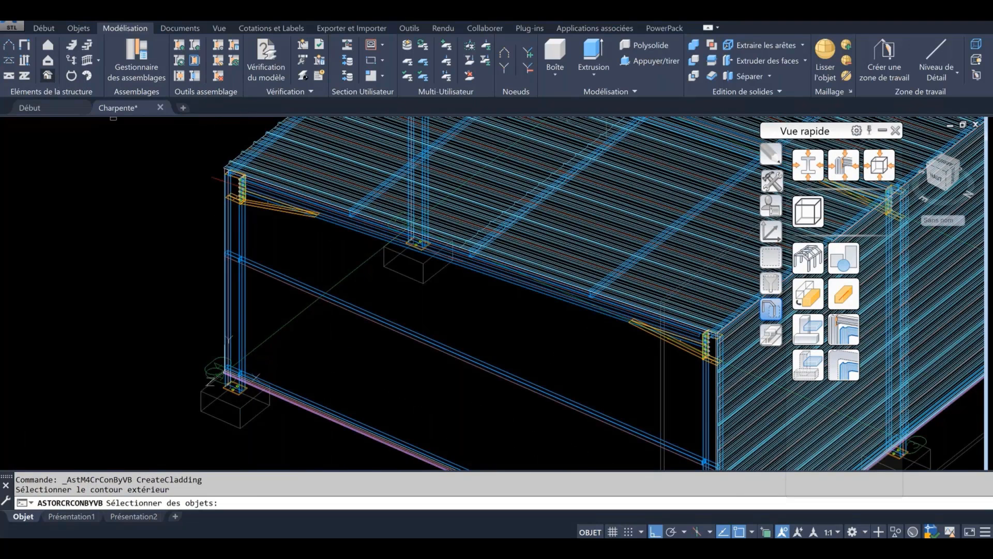
pyautogui.scroll(10, 224, 258)
pyautogui.click(266, 237)
pyautogui.scroll(-5, 264, 236)
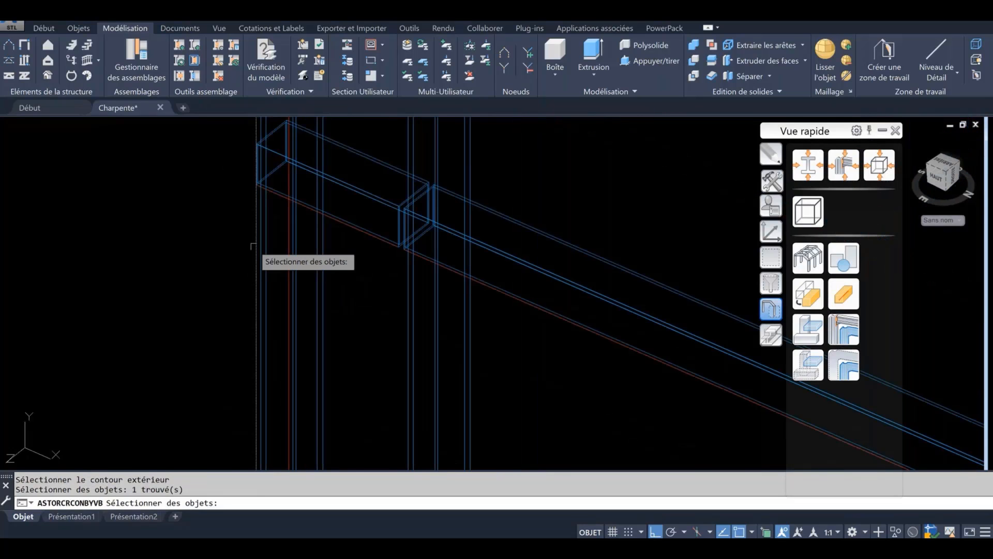
pyautogui.scroll(-5, 207, 225)
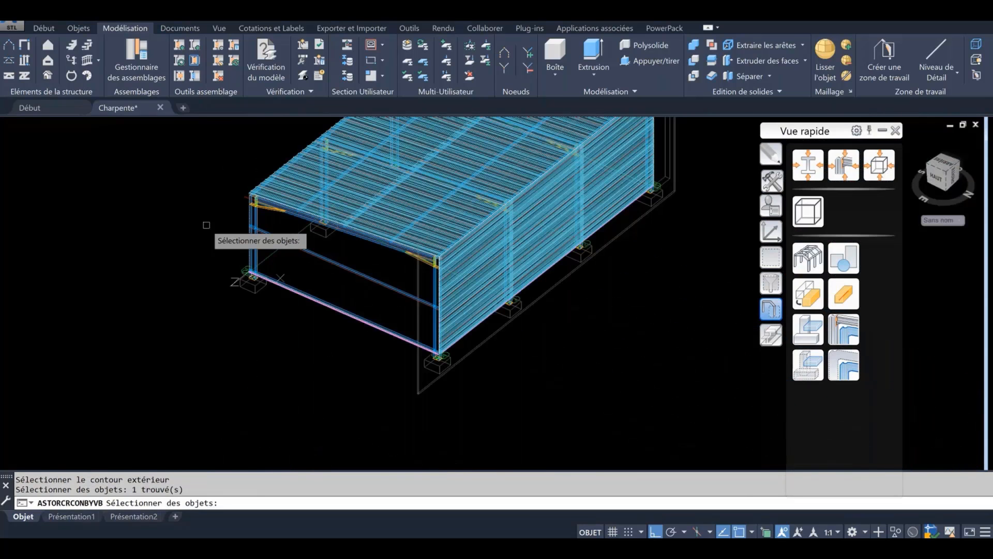
pyautogui.press('Return')
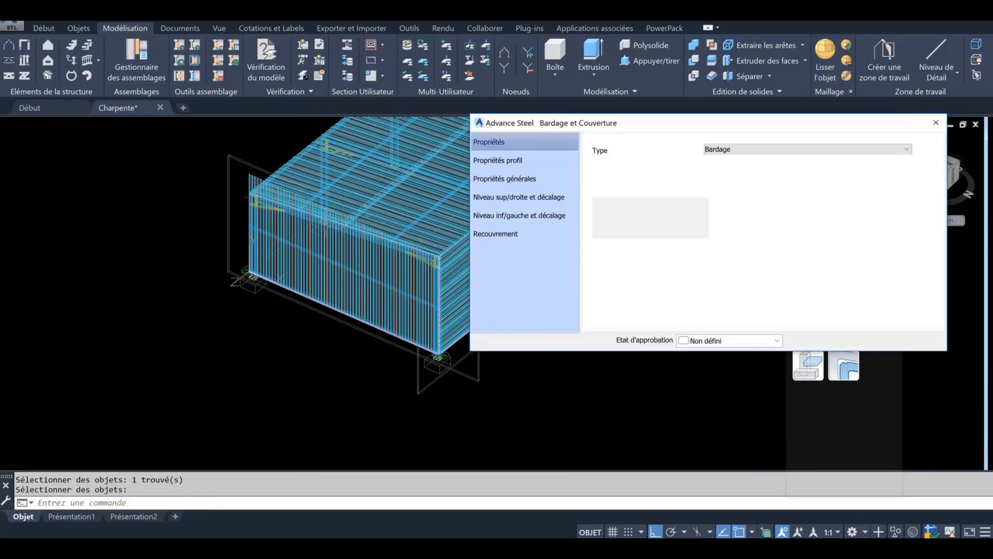
pyautogui.click(934, 124)
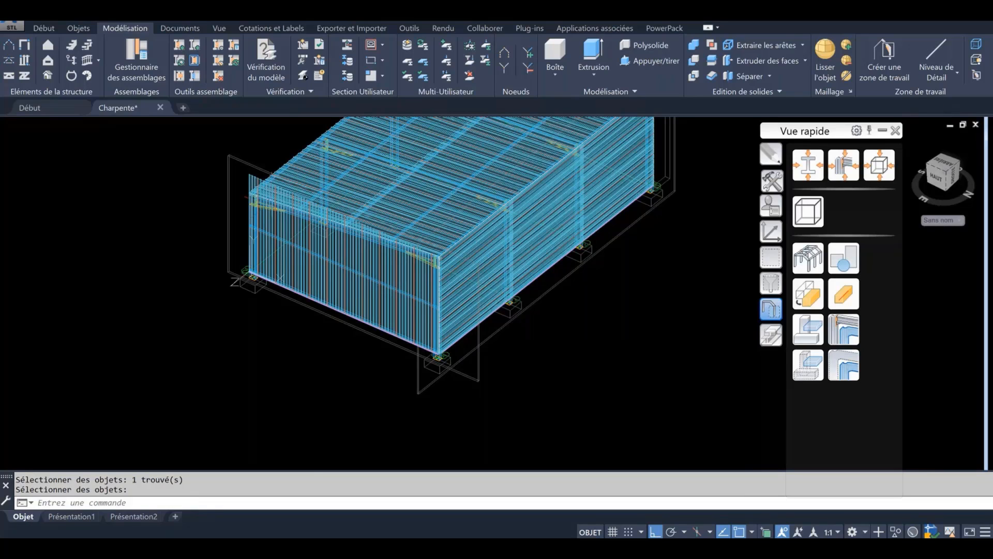
# Step: Set the gable cladding's section to BACACIER Bardage FACADEO 4.25 and its exterior face colour to RAL9010
pyautogui.click(937, 180)
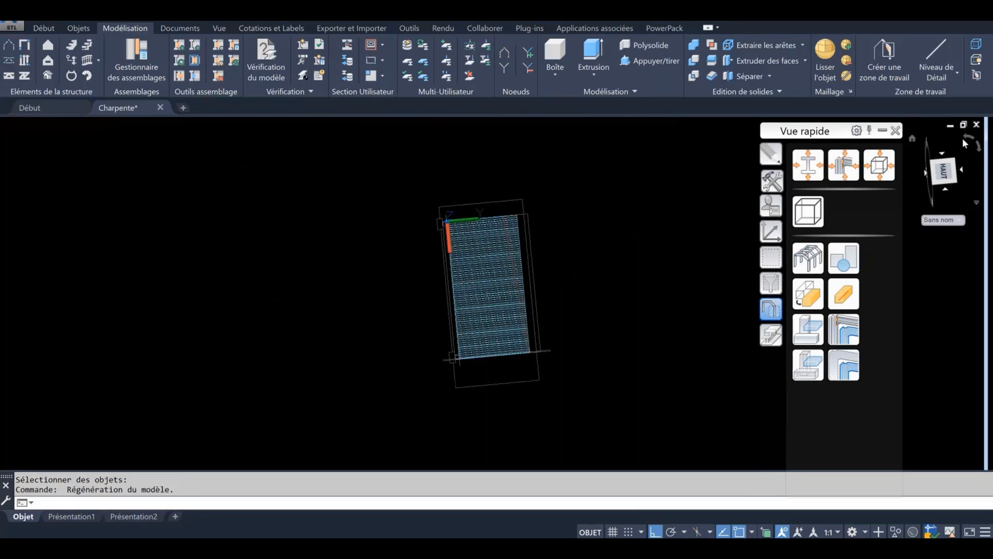
pyautogui.scroll(2, 533, 278)
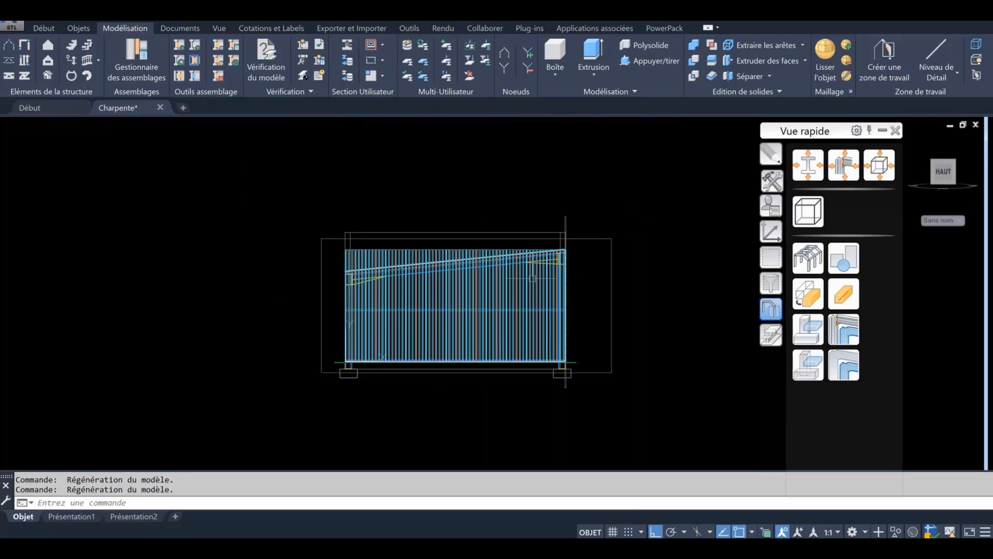
pyautogui.doubleClick(532, 278)
pyautogui.scroll(-4, 340, 270)
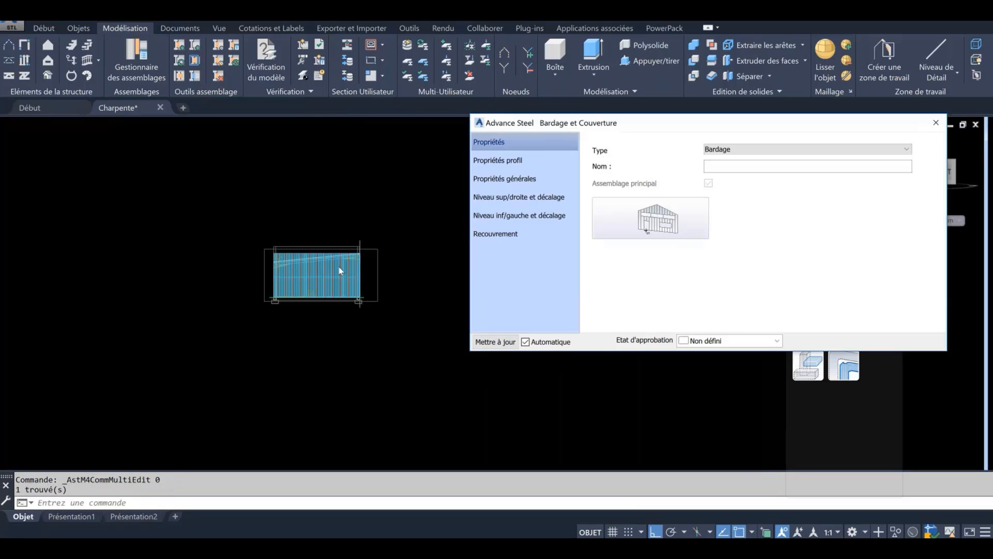
pyautogui.scroll(6, 337, 269)
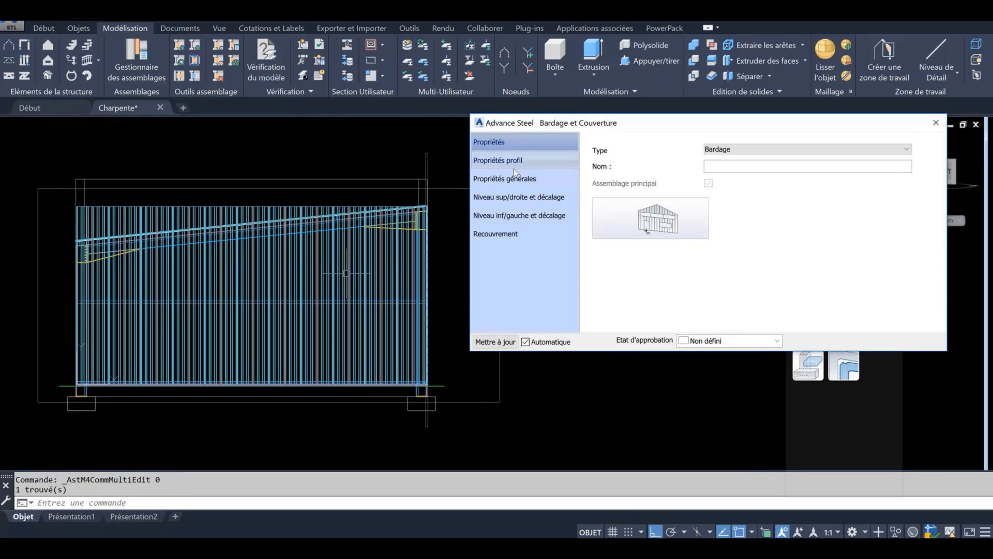
pyautogui.click(513, 169)
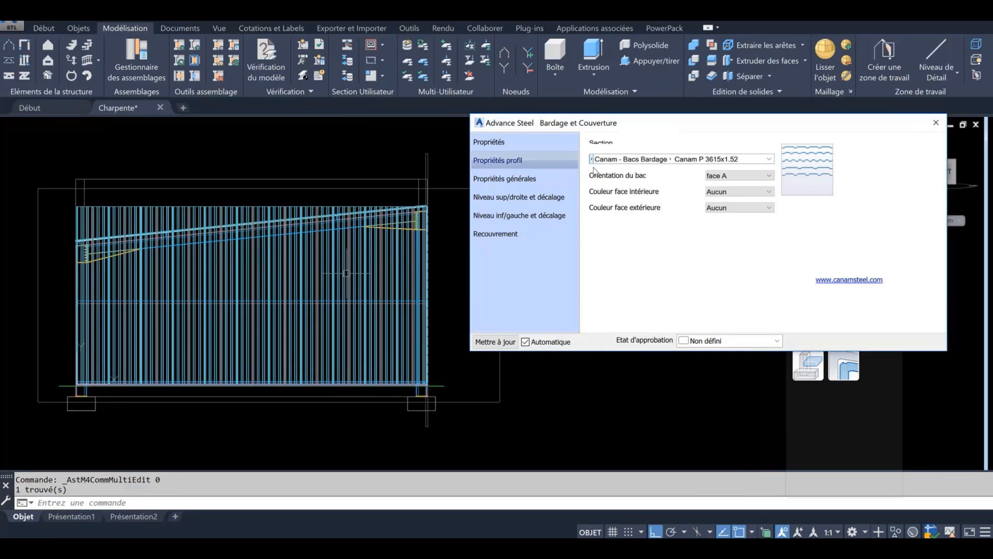
pyautogui.click(591, 160)
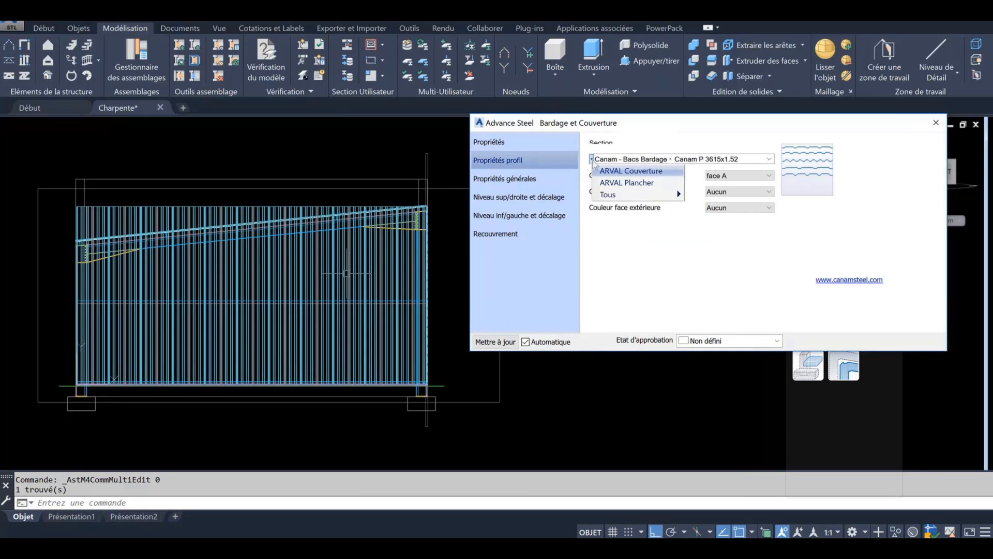
pyautogui.moveTo(607, 196)
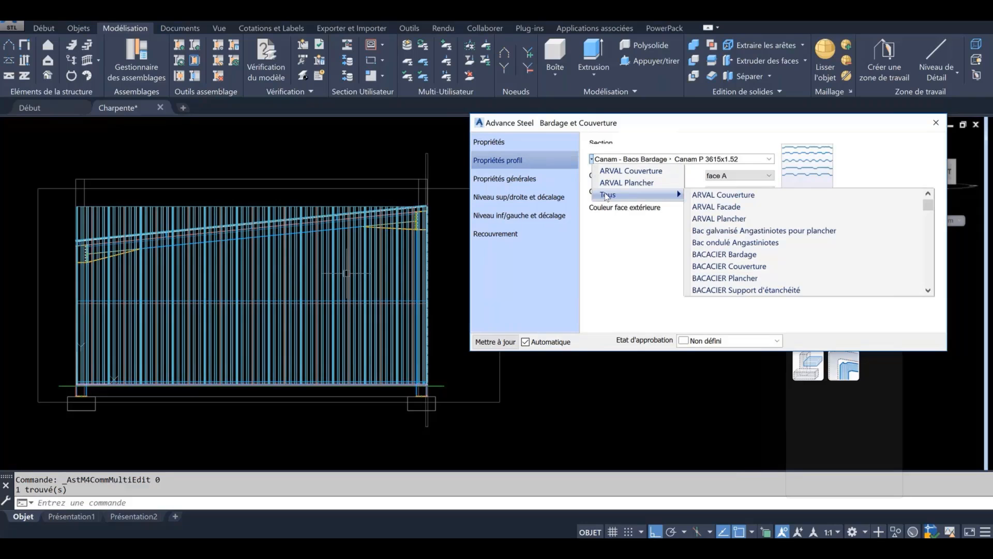
pyautogui.click(724, 254)
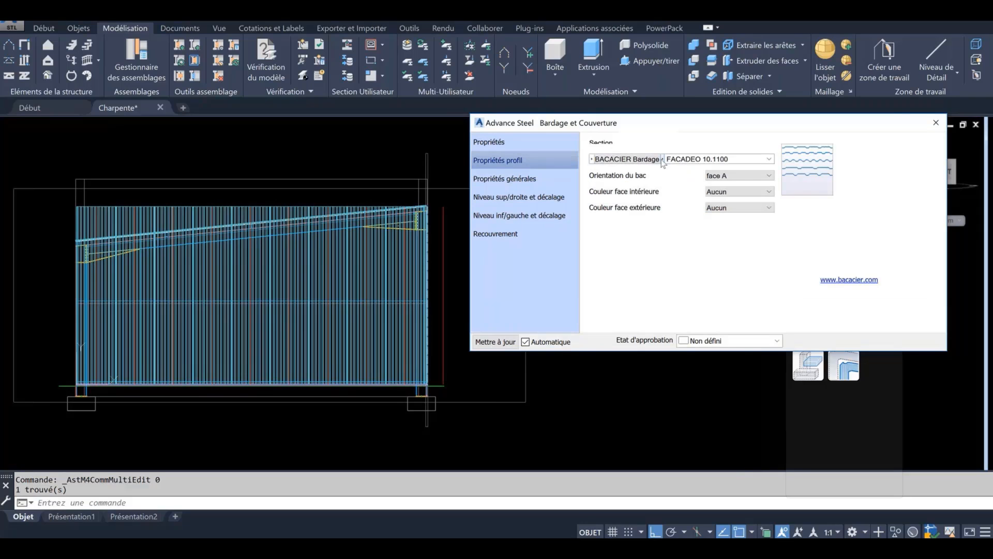
pyautogui.click(667, 159)
pyautogui.click(697, 206)
pyautogui.click(723, 209)
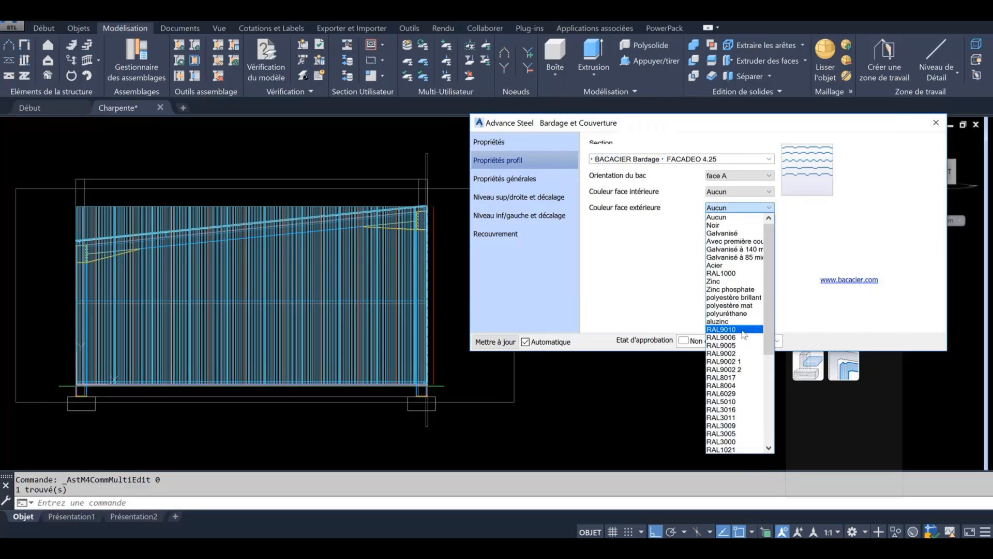
pyautogui.click(739, 329)
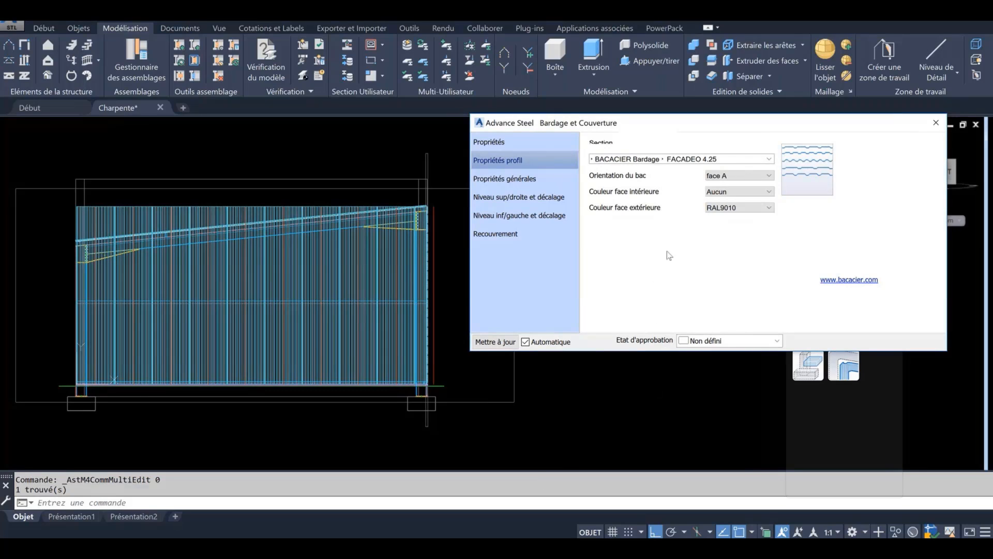
# Step: Set the gable cladding's upper level to be cut following the slope instead of one level for all sheets
pyautogui.click(526, 180)
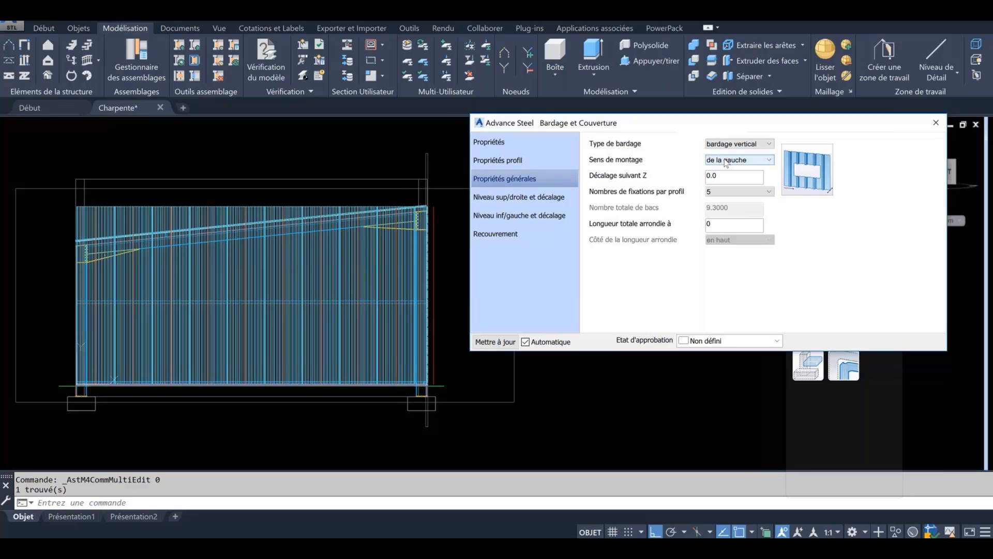
pyautogui.click(513, 203)
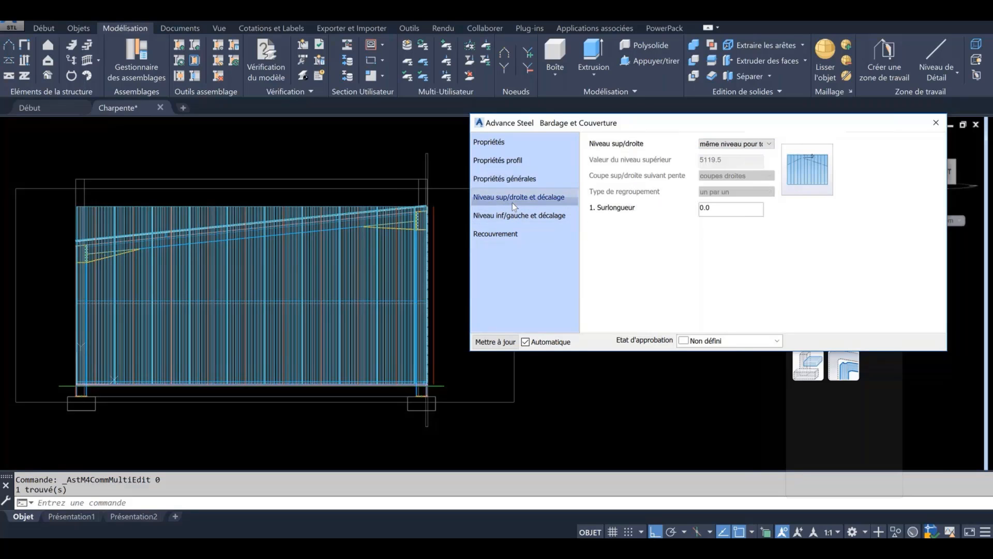
pyautogui.click(751, 144)
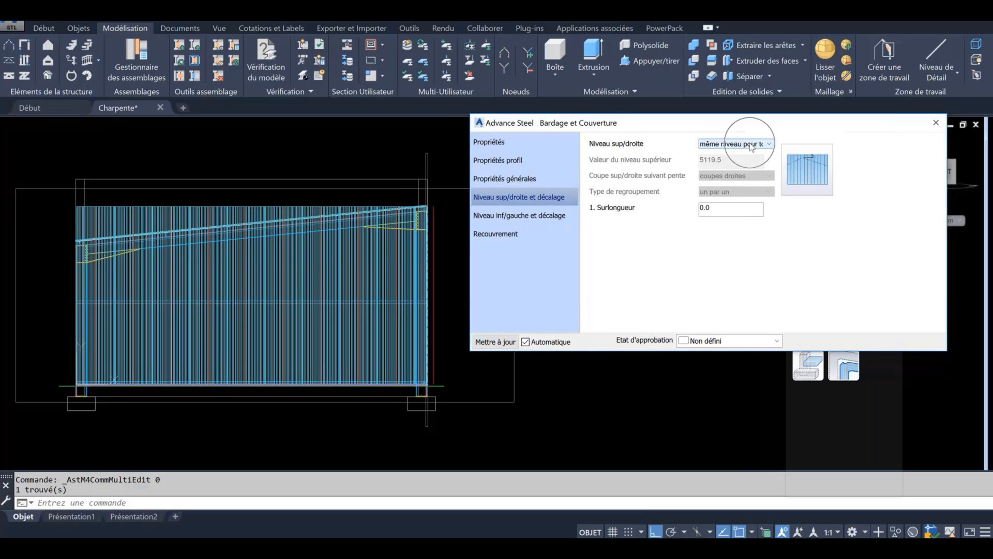
pyautogui.click(751, 147)
pyautogui.click(731, 160)
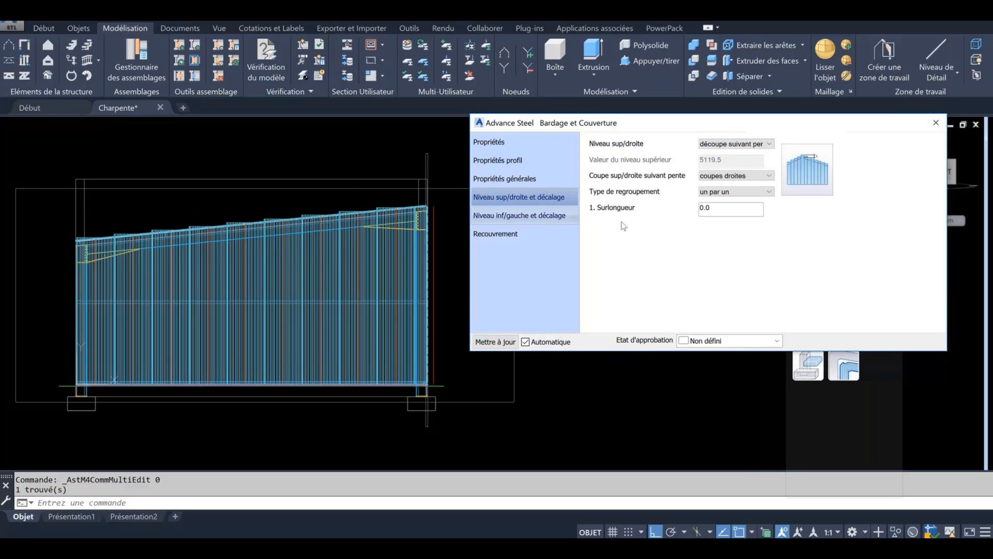
# Step: Set the extra length at the top of the gable sheets (Surlongueur) to 100
pyautogui.moveTo(740, 210); pyautogui.dragTo(629, 208)
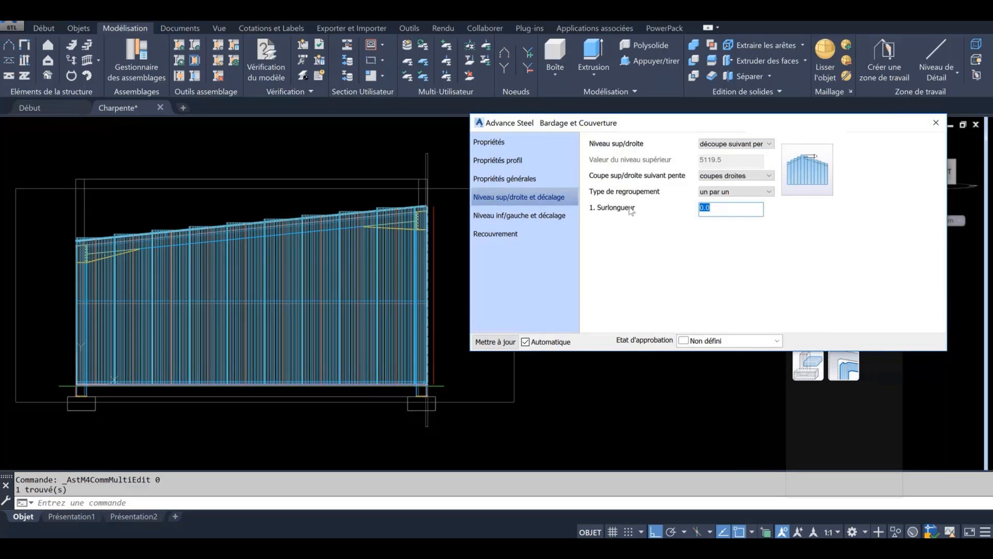
pyautogui.write('100')
pyautogui.press('Return')
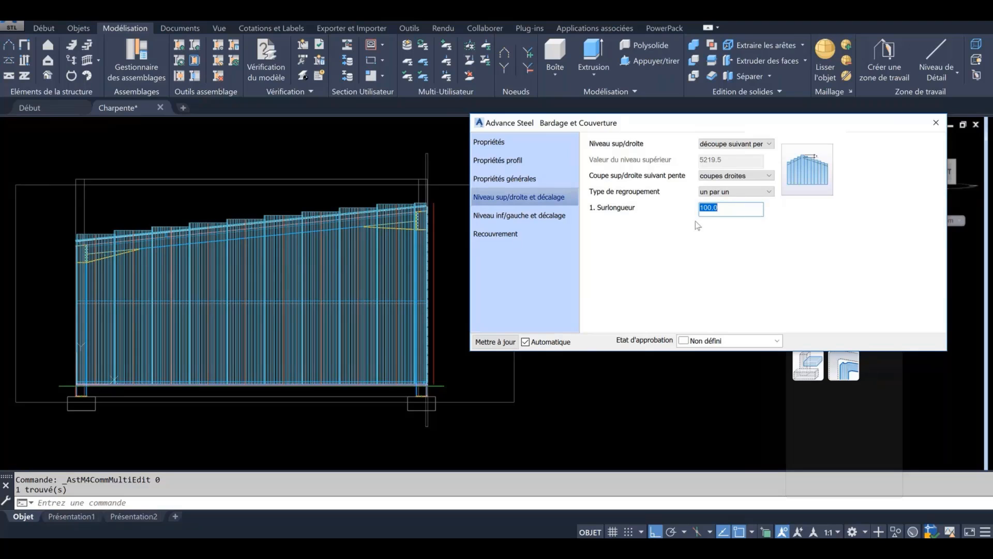
# Step: Change the gable sheets' upper cuts from straight to following the slope and set their extra length to 0
pyautogui.click(747, 178)
pyautogui.click(746, 177)
pyautogui.click(734, 192)
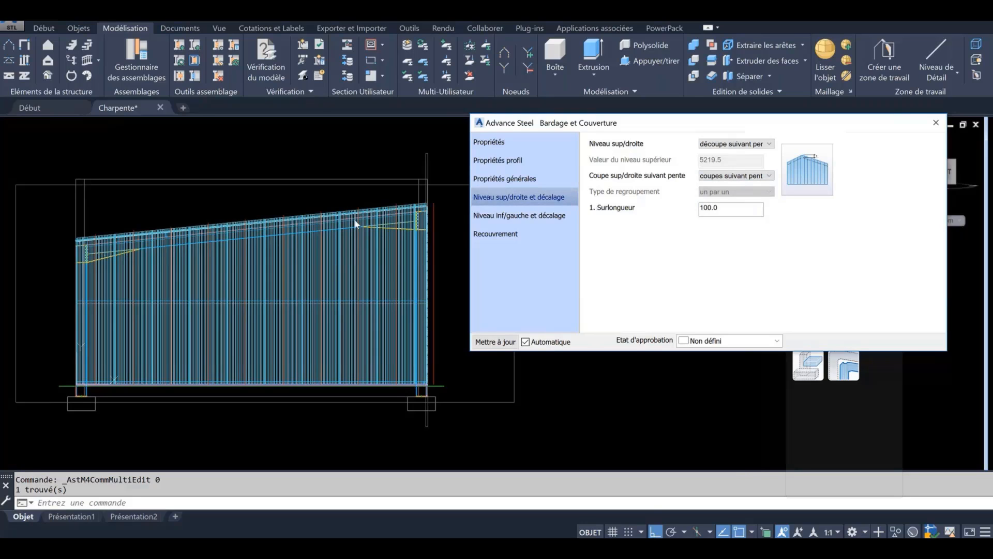
pyautogui.press('Tab')
pyautogui.write('0')
pyautogui.press('Return')
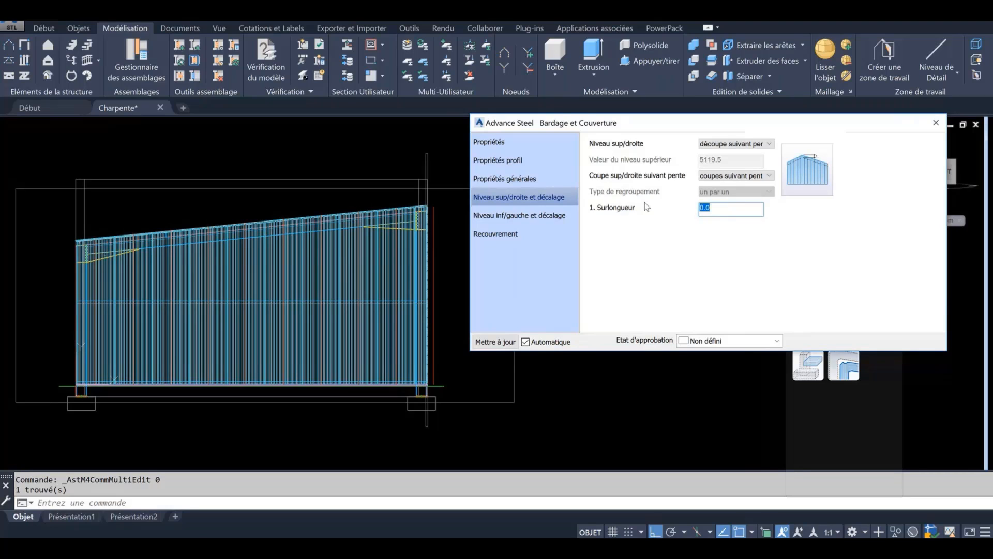
pyautogui.press('Escape')
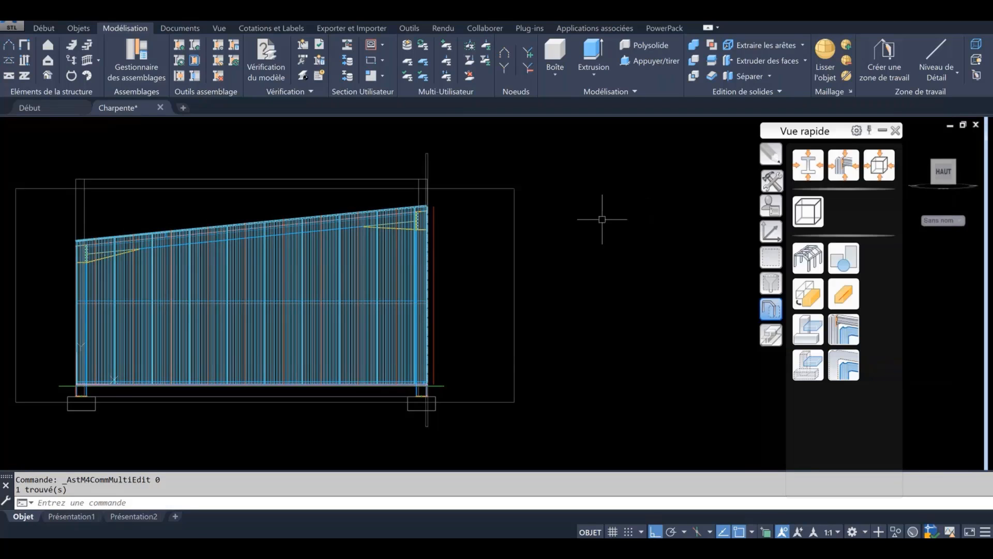
# Step: Display the whole model in an isometric view with the Realistic visual style
pyautogui.scroll(-2, 624, 244)
pyautogui.keyDown('shift'); pyautogui.moveTo(400, 282); pyautogui.dragTo(433, 338, button='middle'); pyautogui.keyUp('shift')
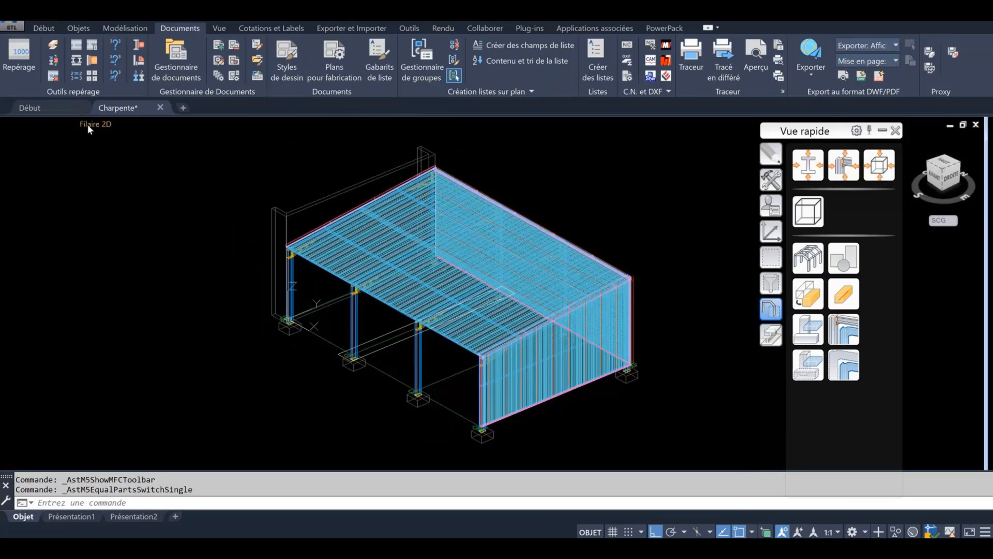
pyautogui.click(89, 129)
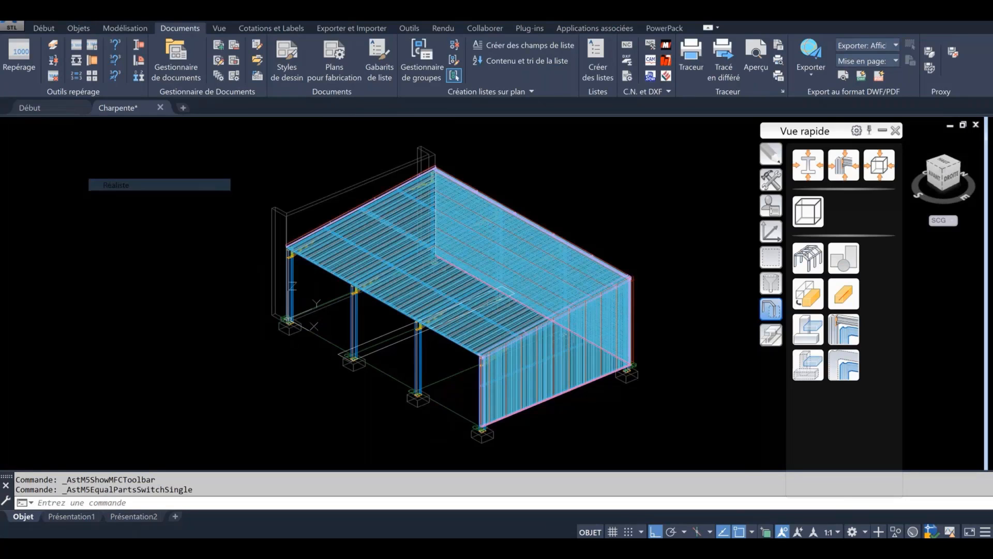
pyautogui.click(114, 185)
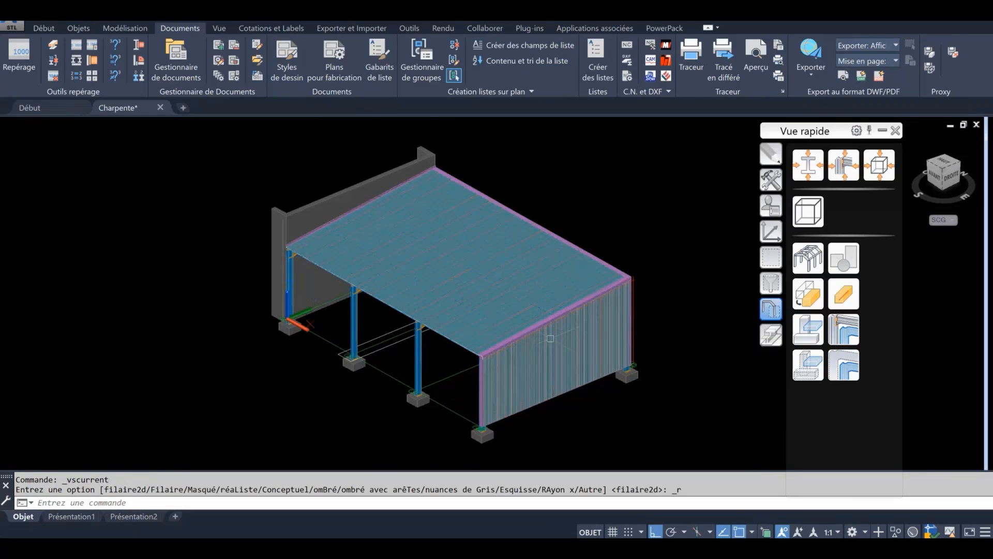
# Step: Examine the shaded roof and gable cladding up close and from slightly different angles
pyautogui.scroll(5, 548, 336)
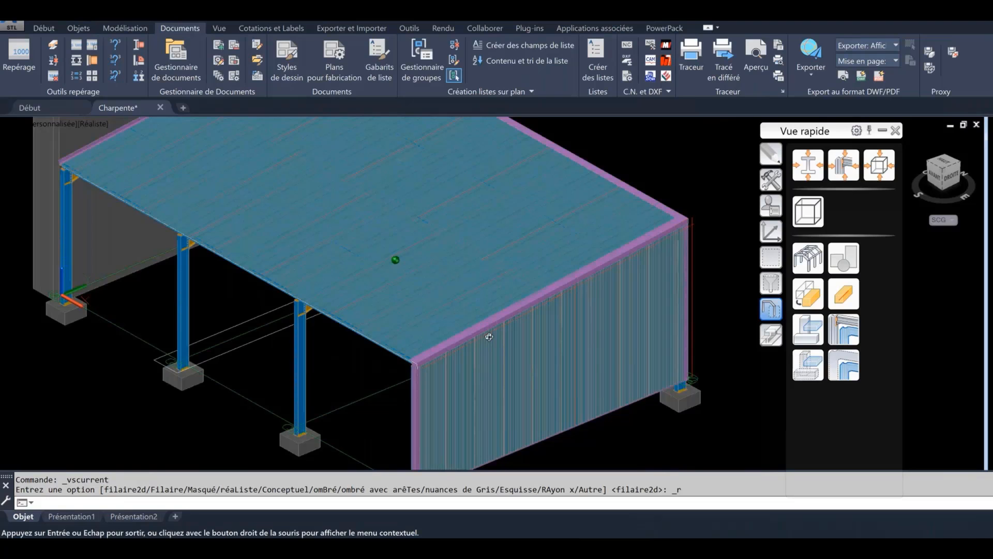
pyautogui.moveTo(482, 336); pyautogui.dragTo(449, 320)
pyautogui.keyDown('shift'); pyautogui.moveTo(448, 321); pyautogui.dragTo(465, 305, button='middle'); pyautogui.keyUp('shift')
pyautogui.scroll(-4, 482, 323)
pyautogui.scroll(3, 482, 323)
pyautogui.scroll(3, 479, 322)
pyautogui.scroll(-4, 465, 305)
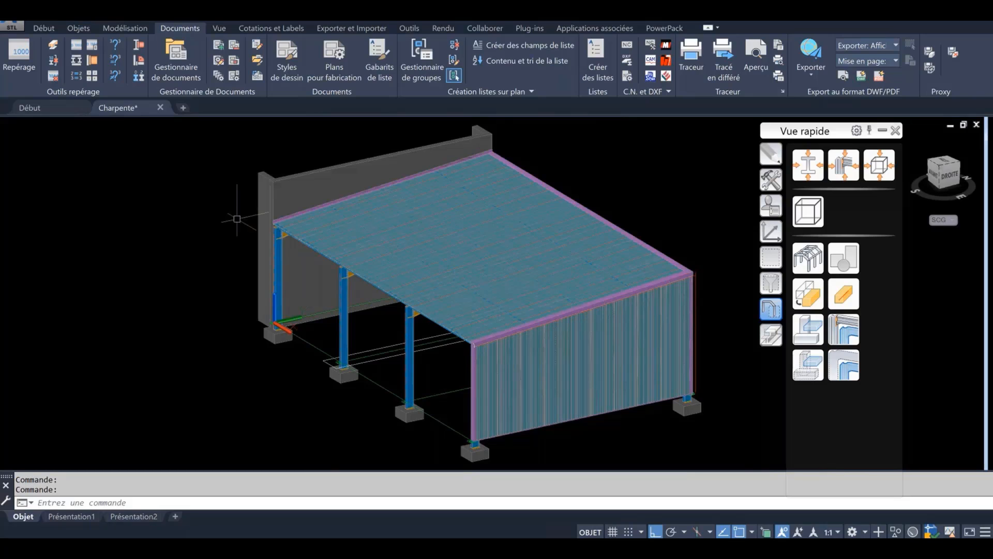
# Step: Number all the model's parts and assemblies with the default settings: start 1, delta 1 and Méthode 1
pyautogui.scroll(-2, 237, 219)
pyautogui.click(205, 139)
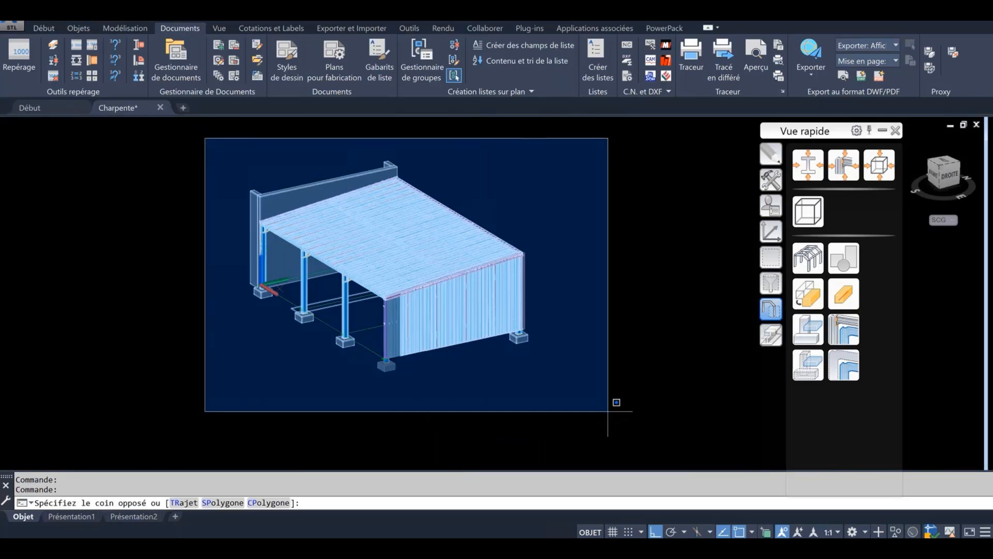
pyautogui.click(608, 411)
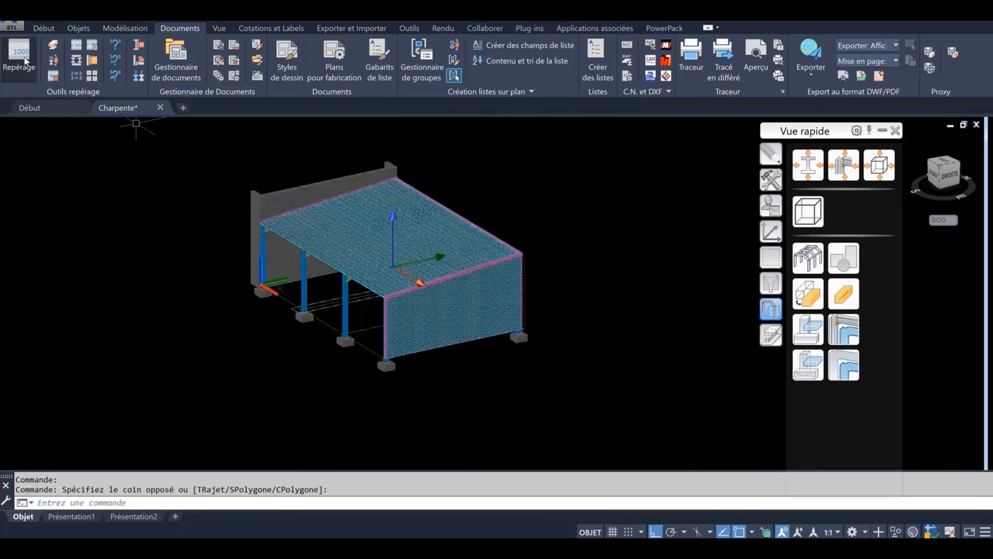
pyautogui.click(25, 60)
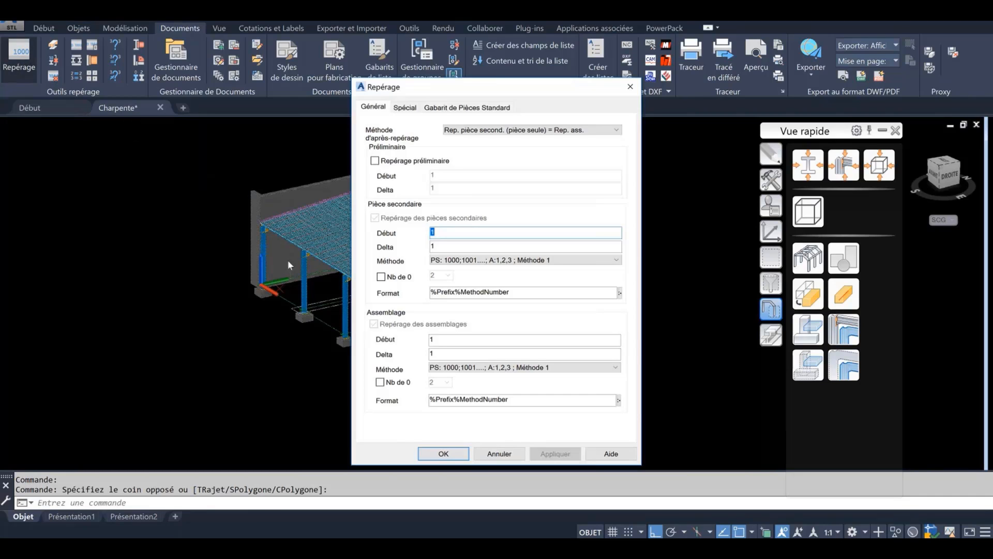
pyautogui.click(443, 452)
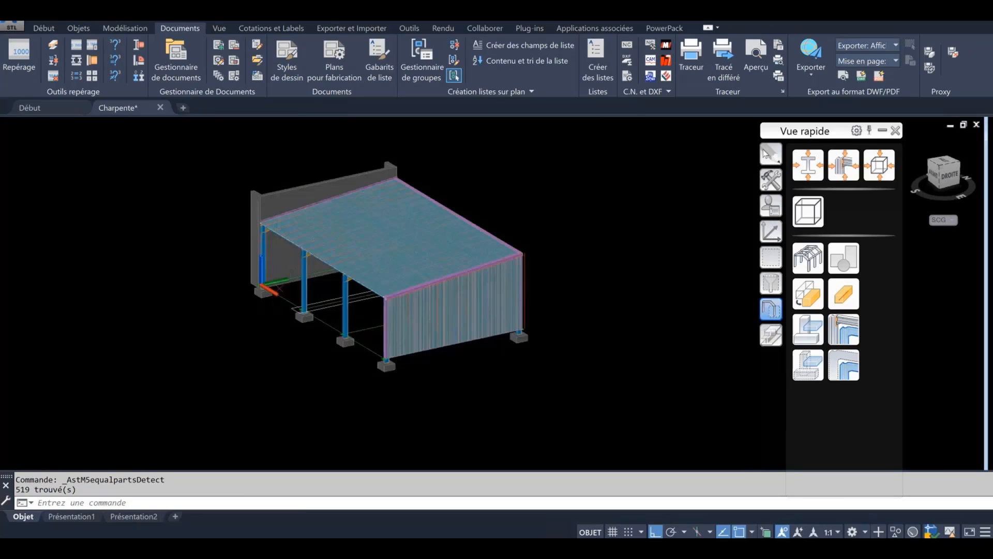
# Step: Generate the Fiche de débit Poutre cutting sheets for the whole model
pyautogui.click(215, 133)
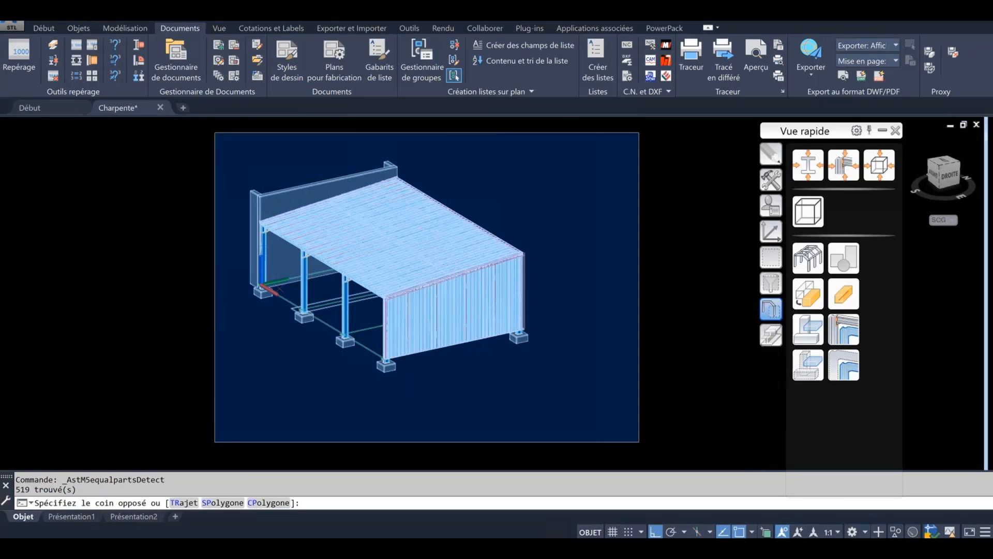
pyautogui.click(639, 441)
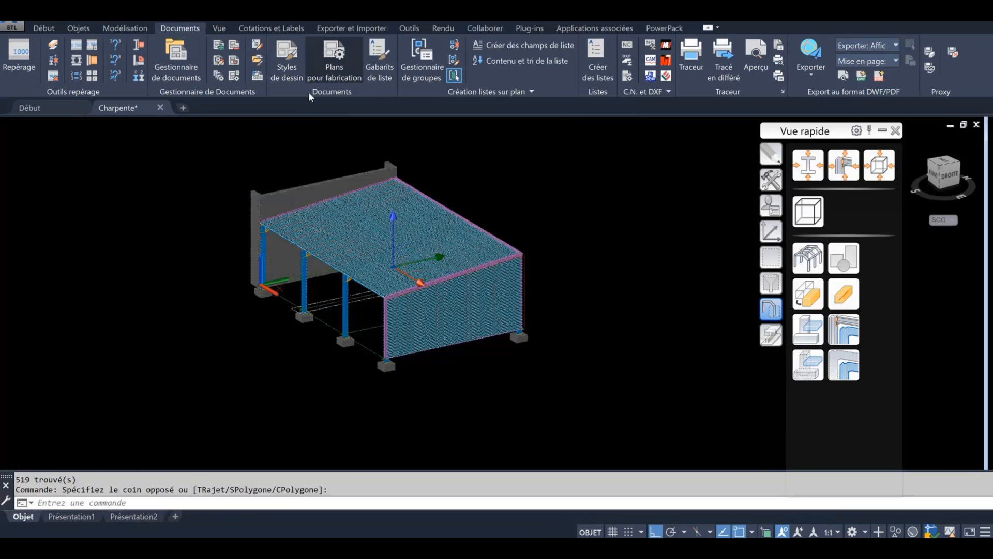
pyautogui.click(334, 57)
pyautogui.click(153, 186)
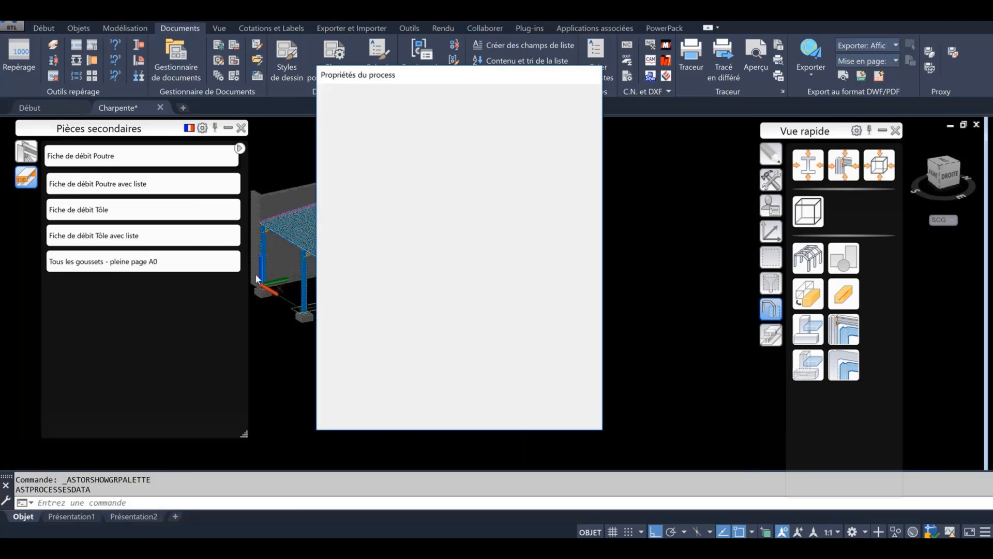
pyautogui.click(394, 404)
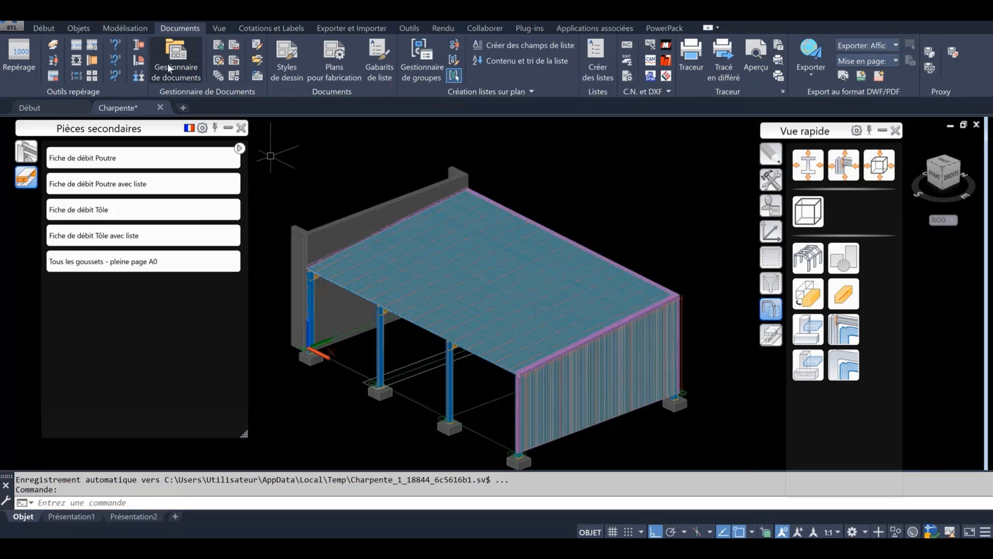
# Step: Examine previews of the generated cutting sheets for folded flashing parts 2 to 17 in the document manager
pyautogui.click(167, 63)
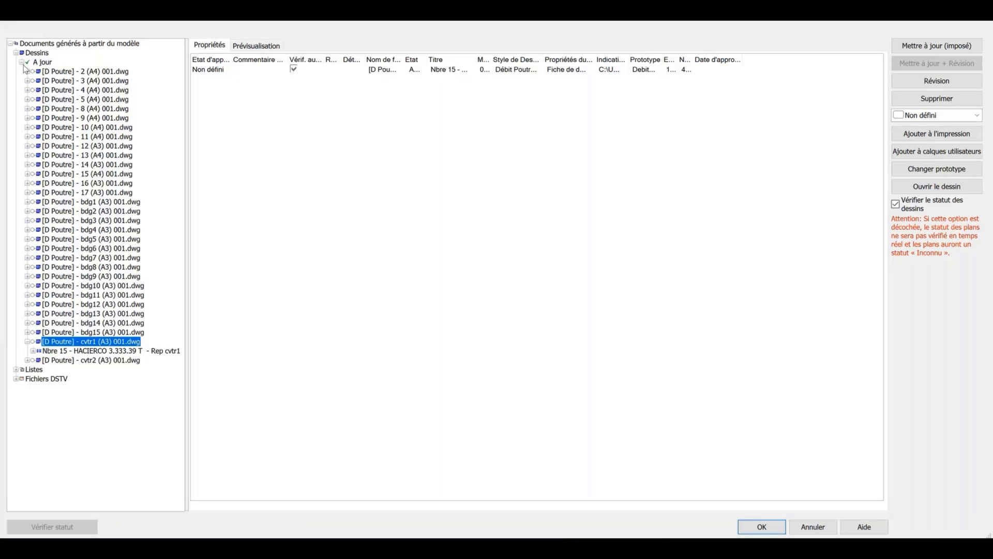
pyautogui.click(40, 62)
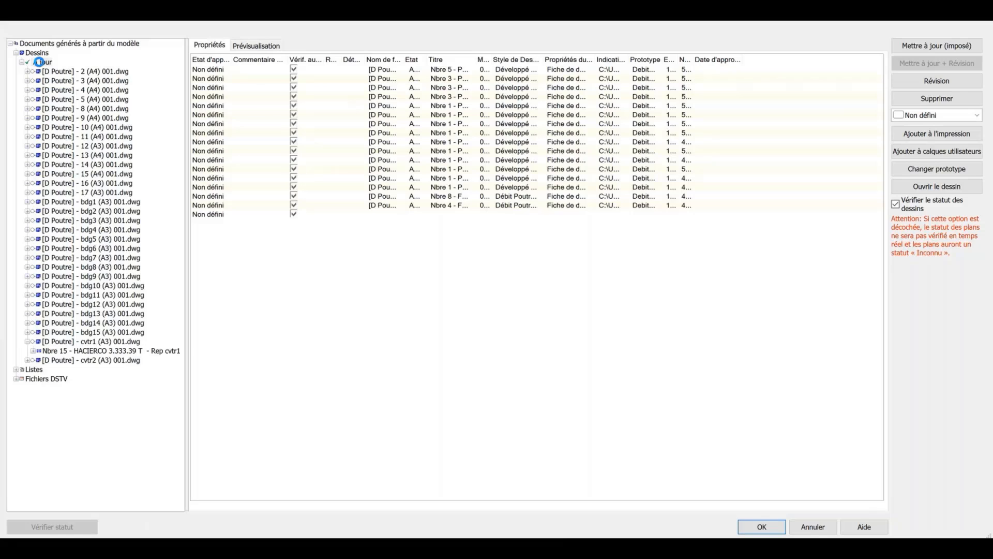
pyautogui.click(257, 45)
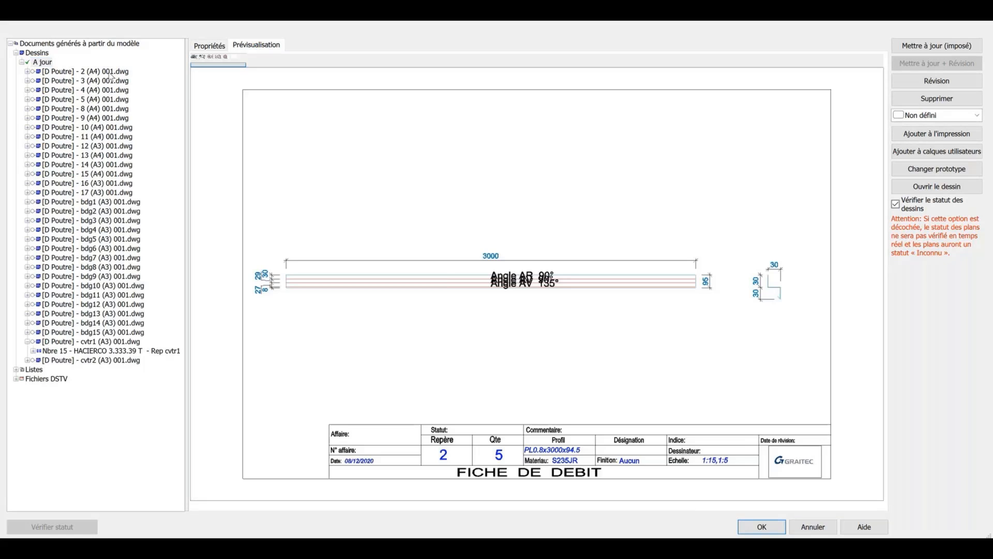
pyautogui.click(109, 73)
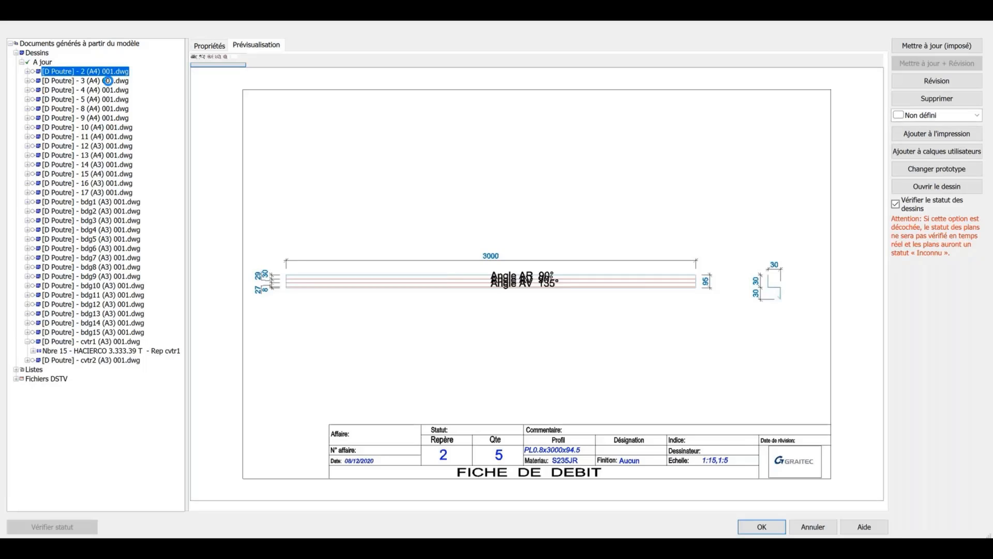
pyautogui.click(108, 81)
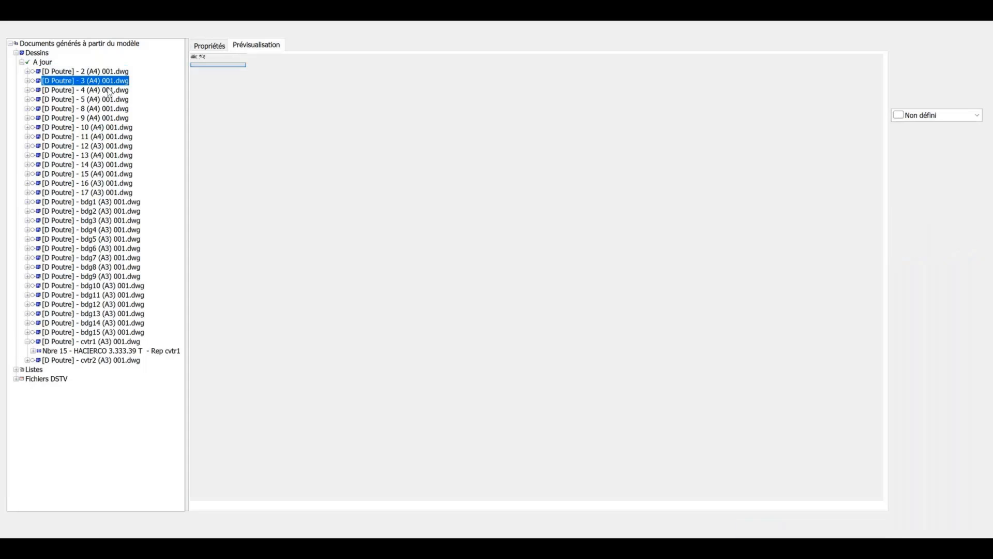
pyautogui.click(109, 91)
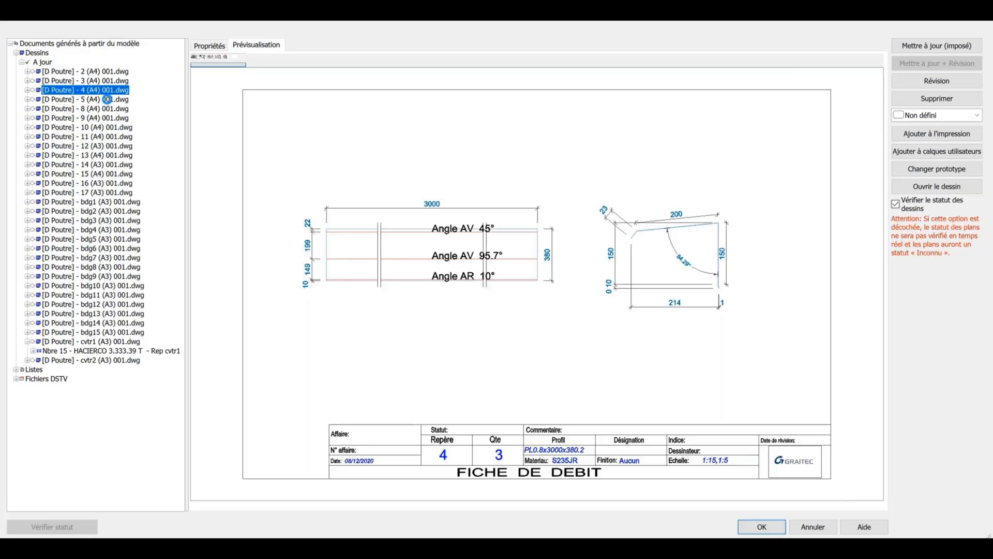
pyautogui.click(108, 100)
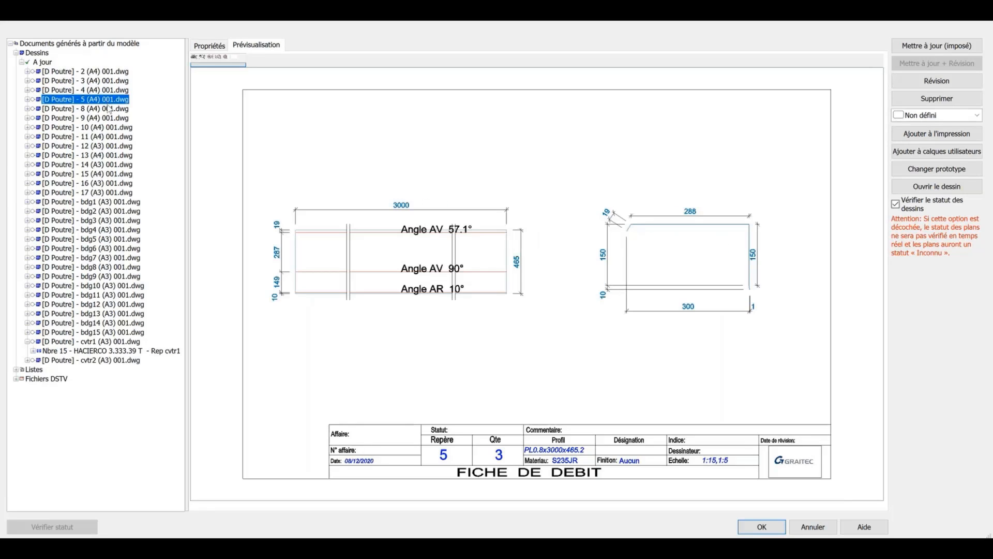
pyautogui.click(105, 108)
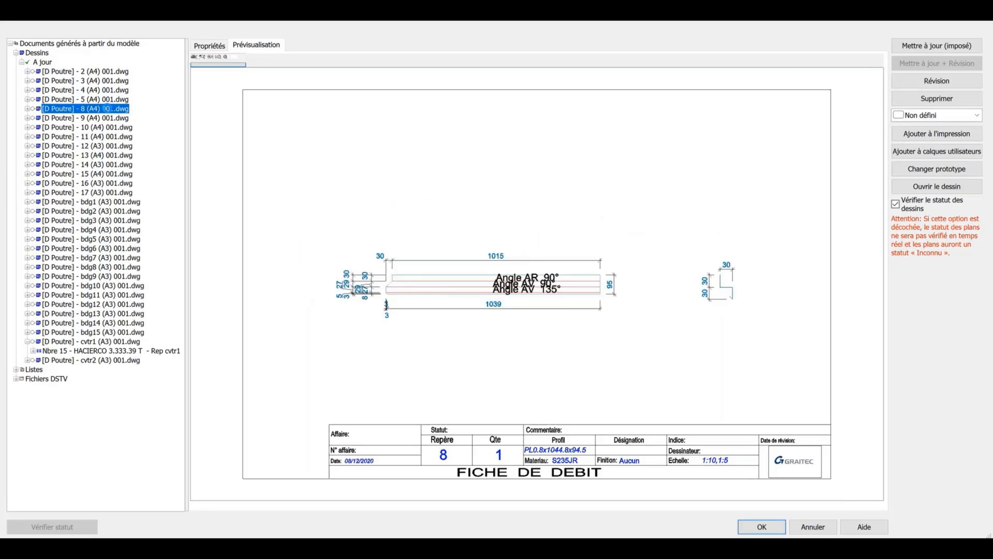
pyautogui.click(107, 119)
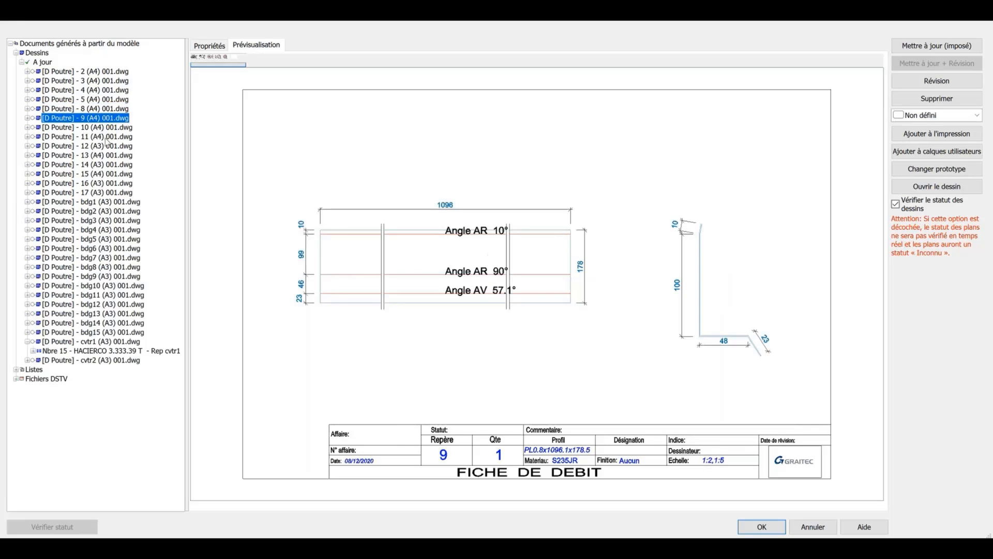
pyautogui.click(106, 137)
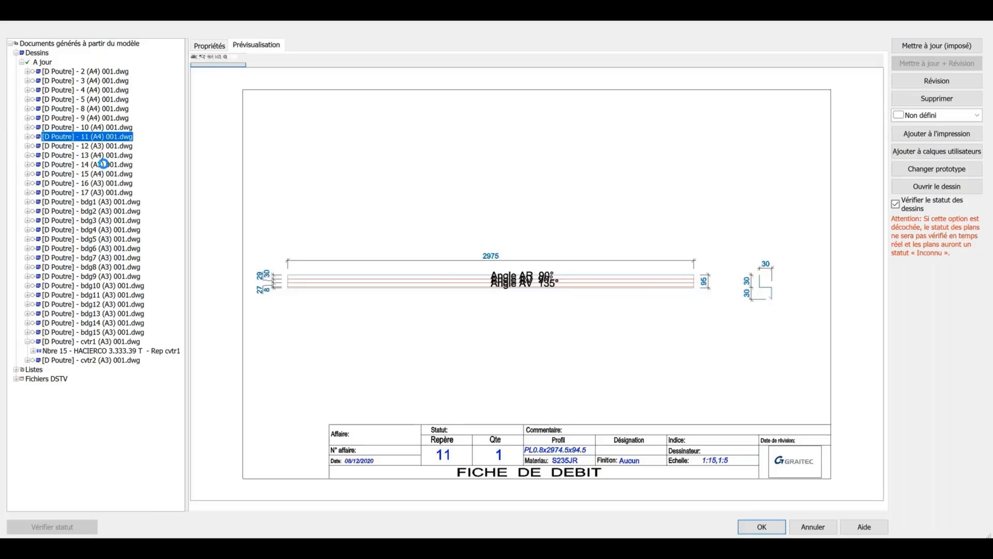
pyautogui.click(104, 164)
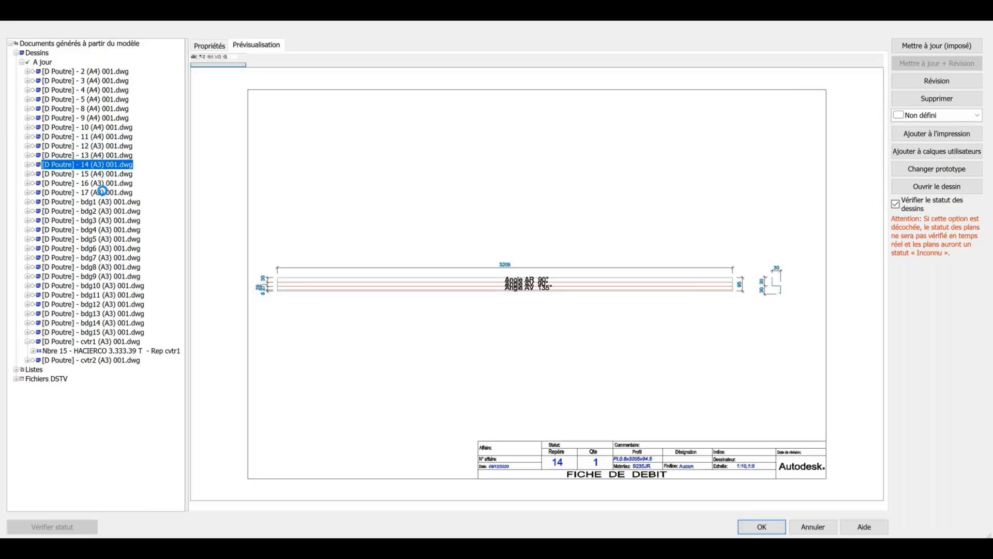
pyautogui.click(102, 191)
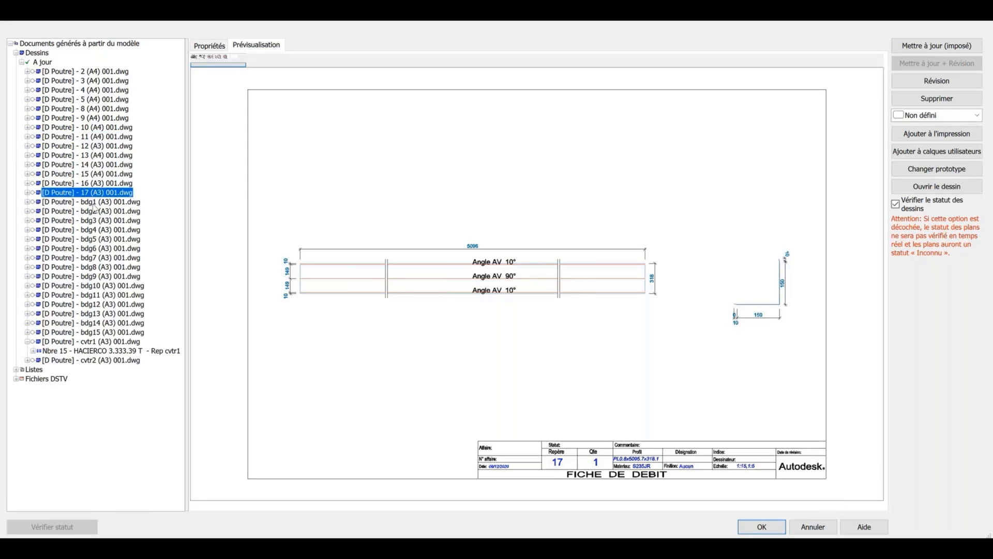
# Step: Preview the wall cladding sheets' cutting drawings bdg1, bdg2, bdg7 and bdg12
pyautogui.click(93, 203)
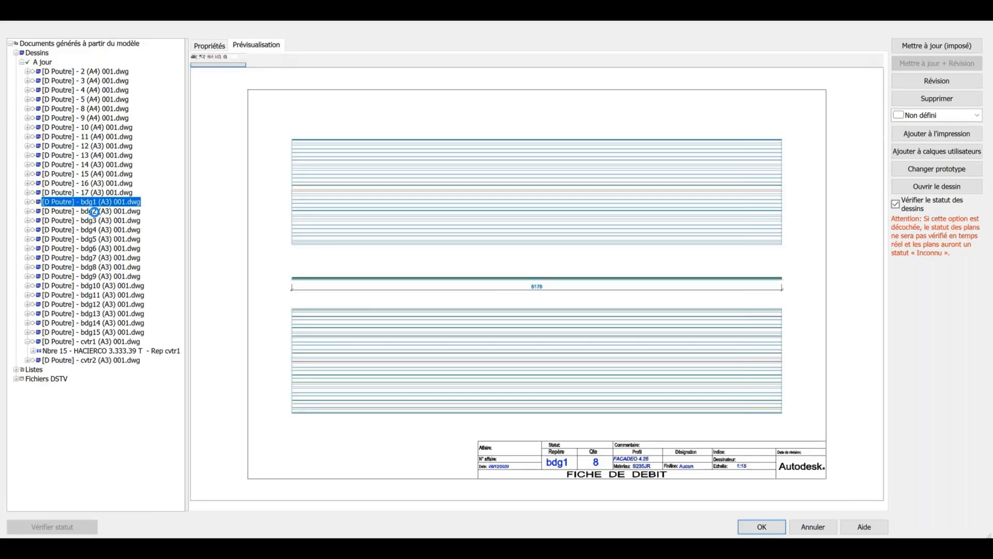
pyautogui.click(95, 211)
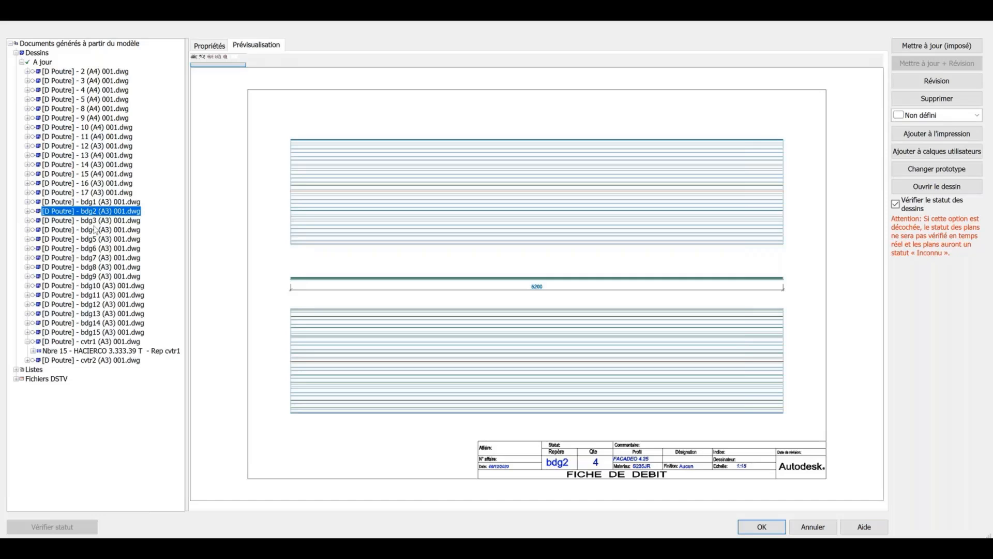
pyautogui.click(93, 257)
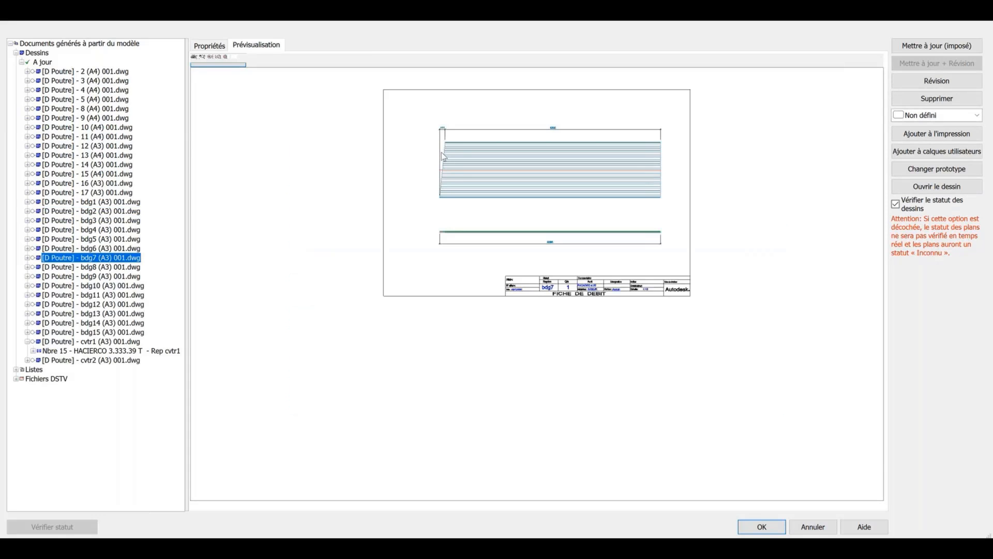
pyautogui.click(89, 304)
pyautogui.click(419, 152)
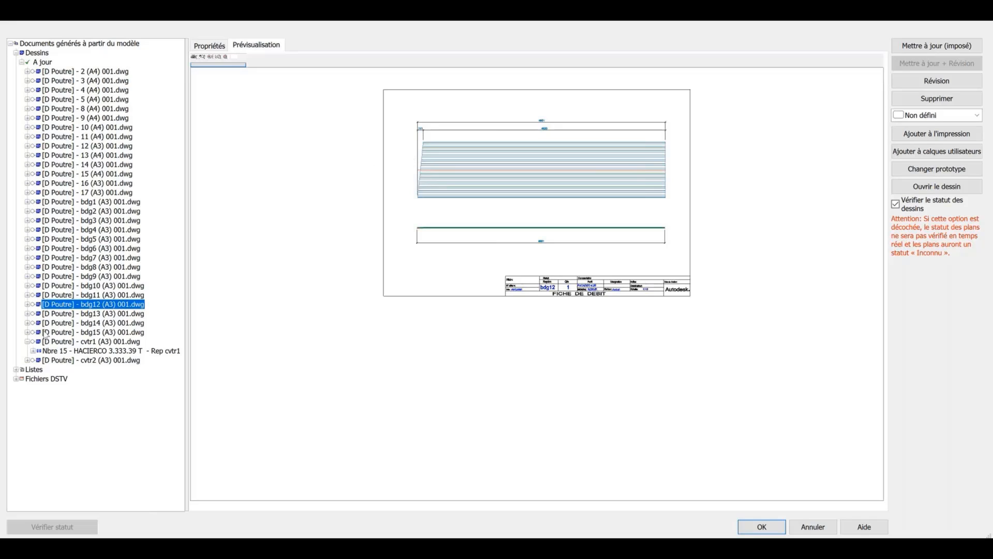
# Step: Preview the roof sheets' cutting drawings cvtr1 and cvtr2, and return to the model
pyautogui.click(27, 342)
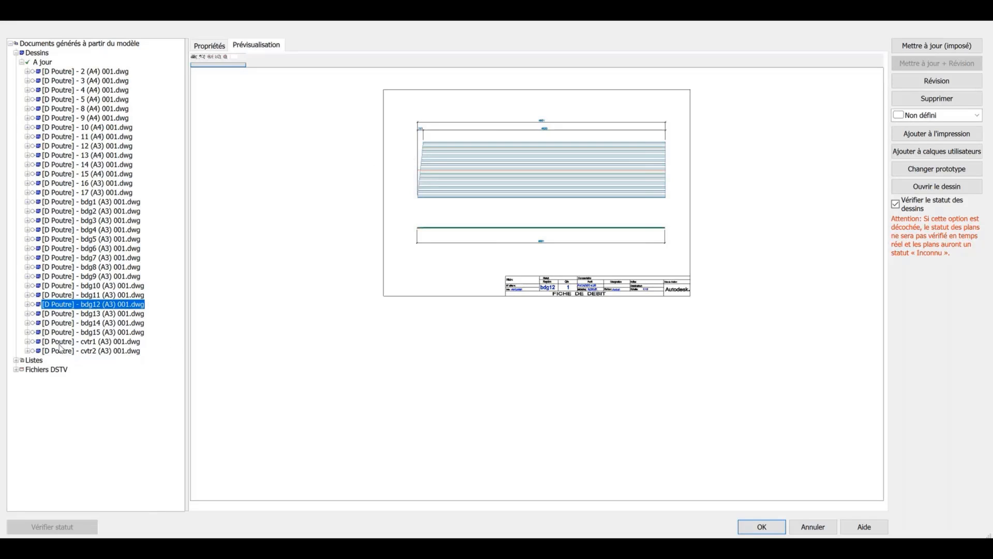
pyautogui.press('ctrl')
pyautogui.click(101, 341)
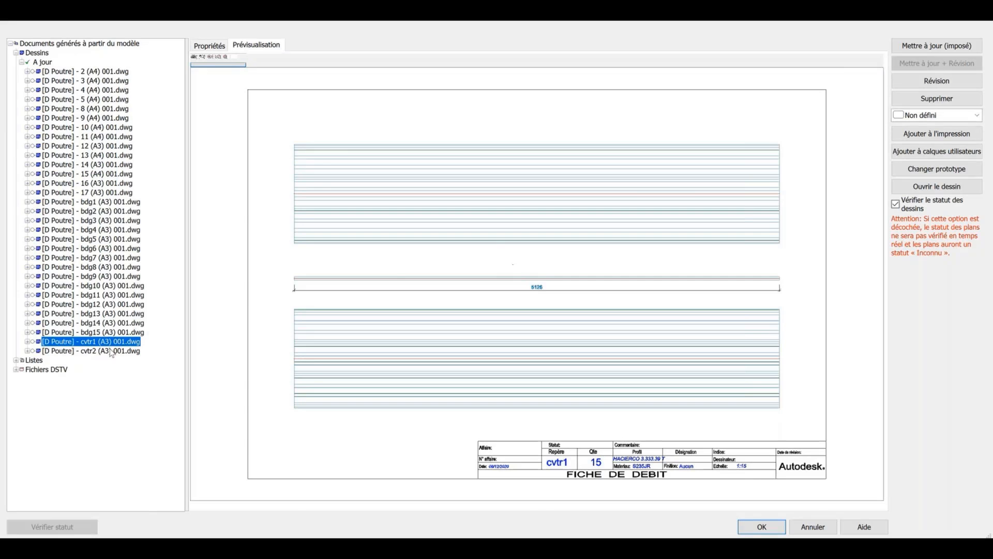
pyautogui.click(107, 351)
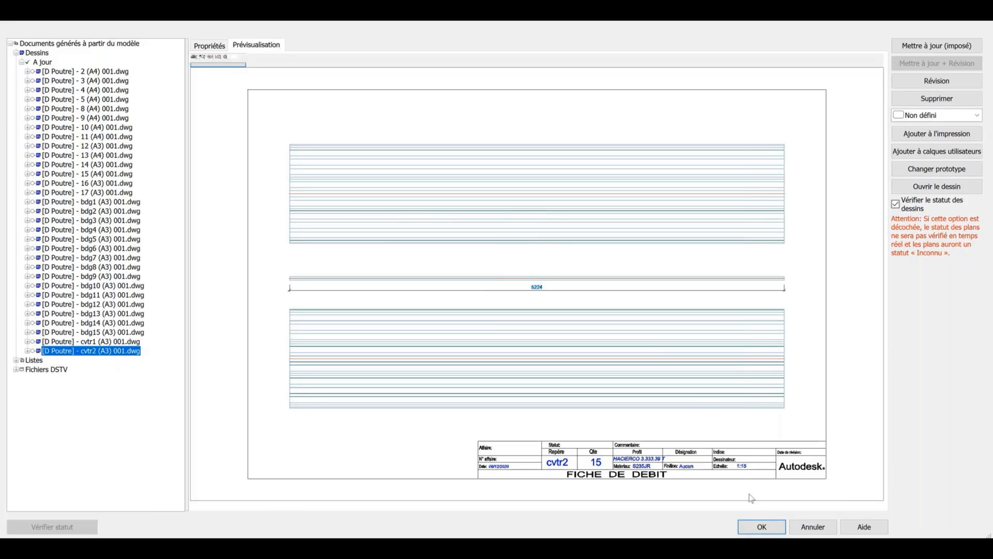
pyautogui.click(761, 527)
pyautogui.click(597, 198)
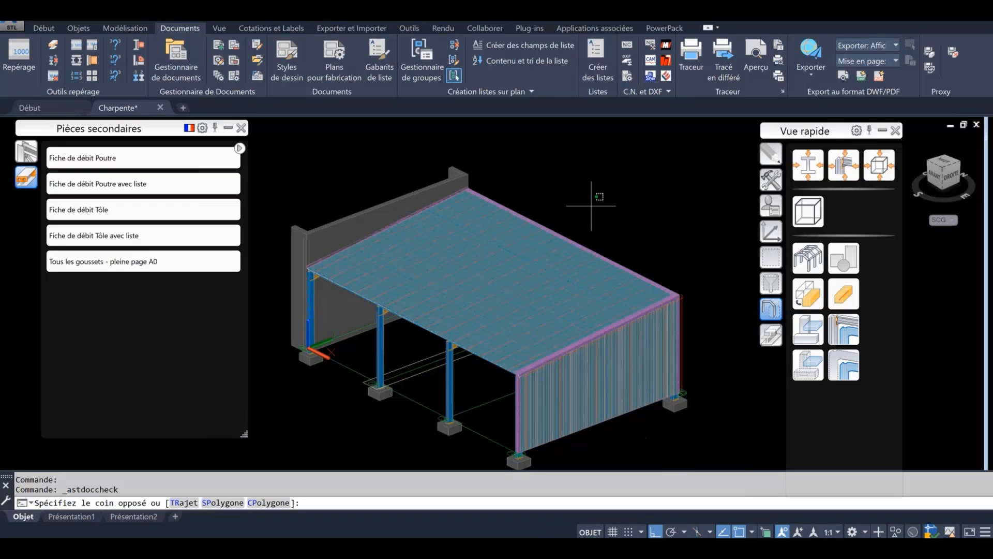
pyautogui.press('Escape')
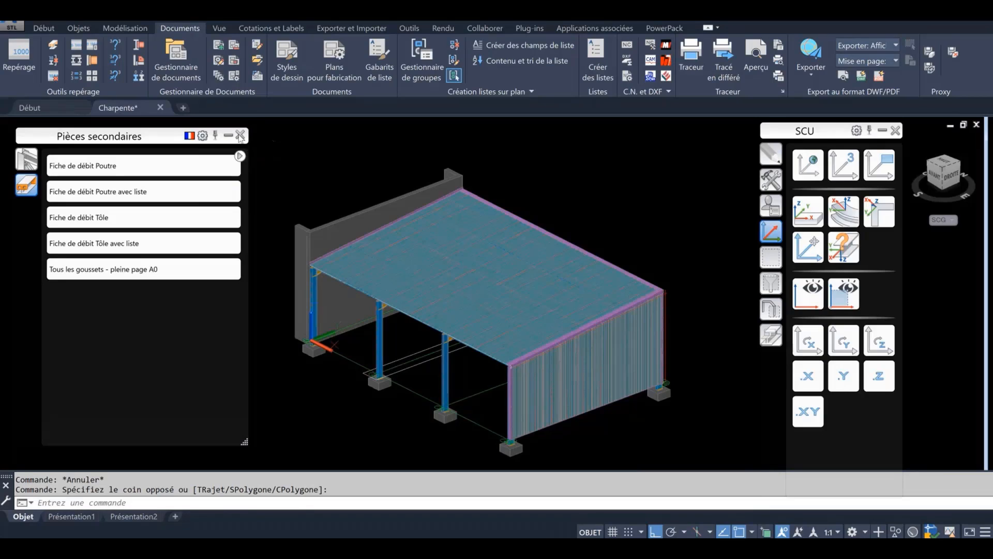
# Step: Close the fabrication drawing palette and display the model in the Filaire 2D visual style
pyautogui.click(240, 136)
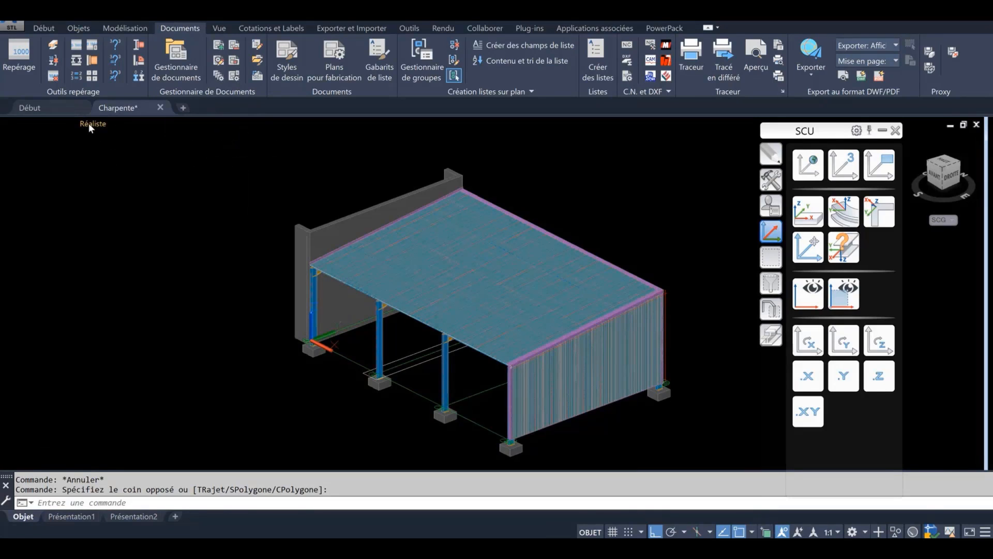
pyautogui.click(92, 125)
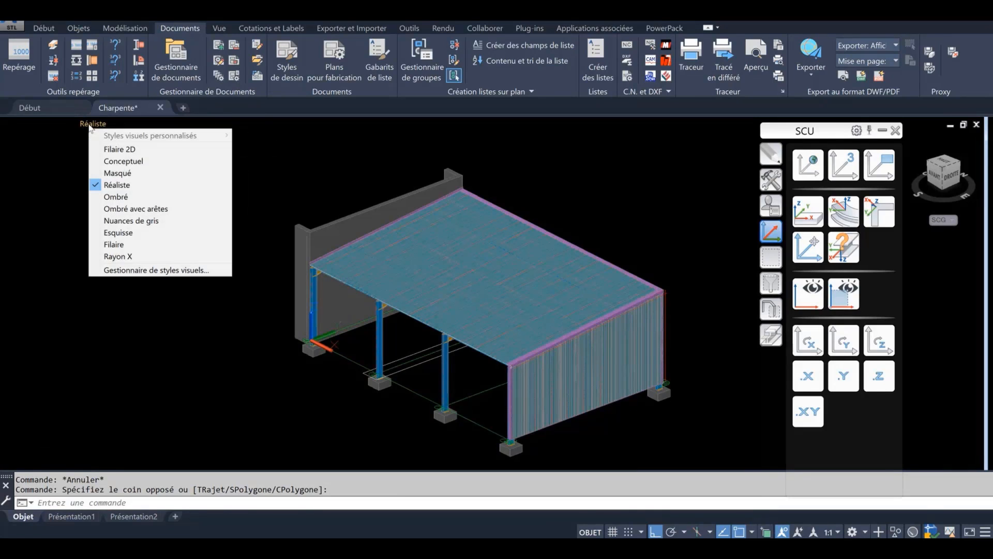
pyautogui.click(110, 150)
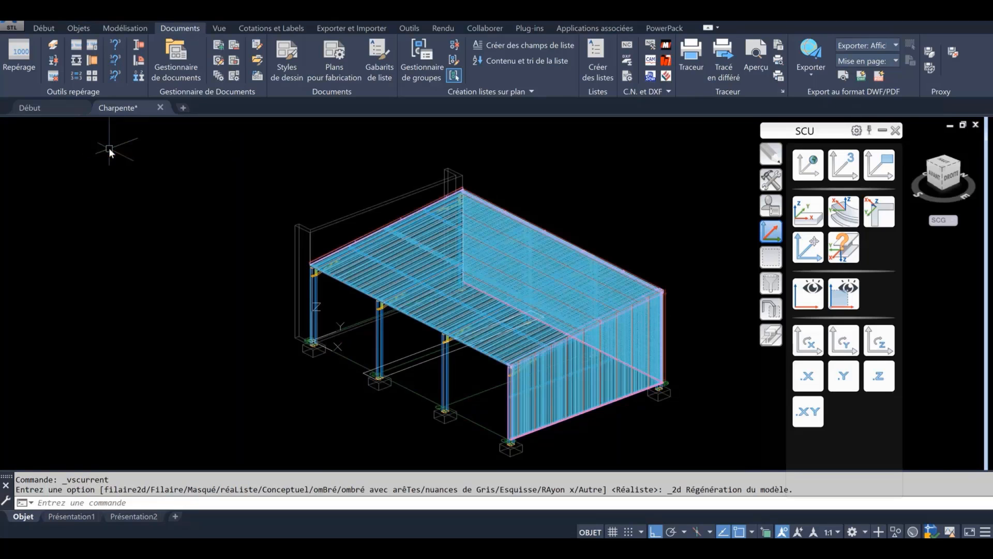
# Step: Move the UCS origin to the base corner of the clad gable and rotate the UCS about X and Y
pyautogui.click(806, 247)
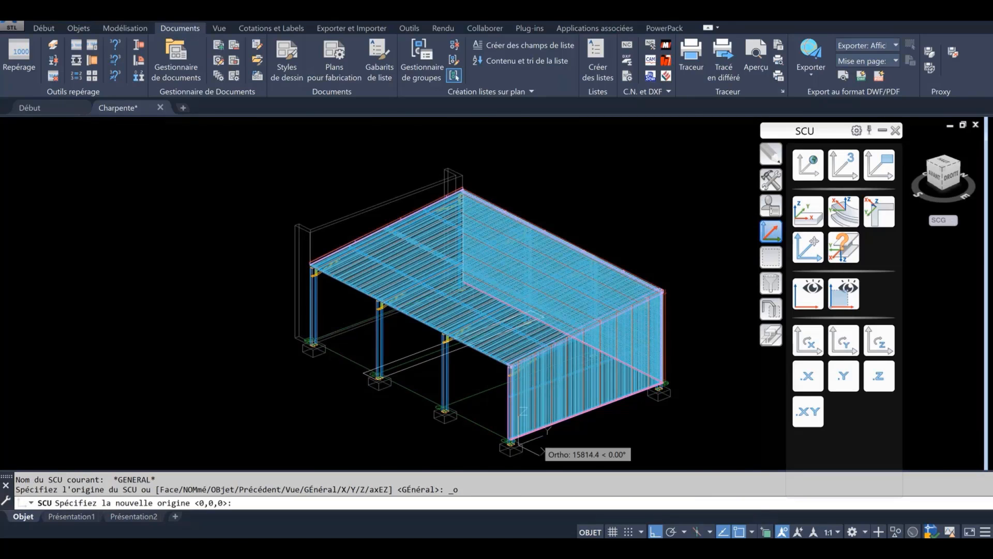
pyautogui.scroll(5, 537, 445)
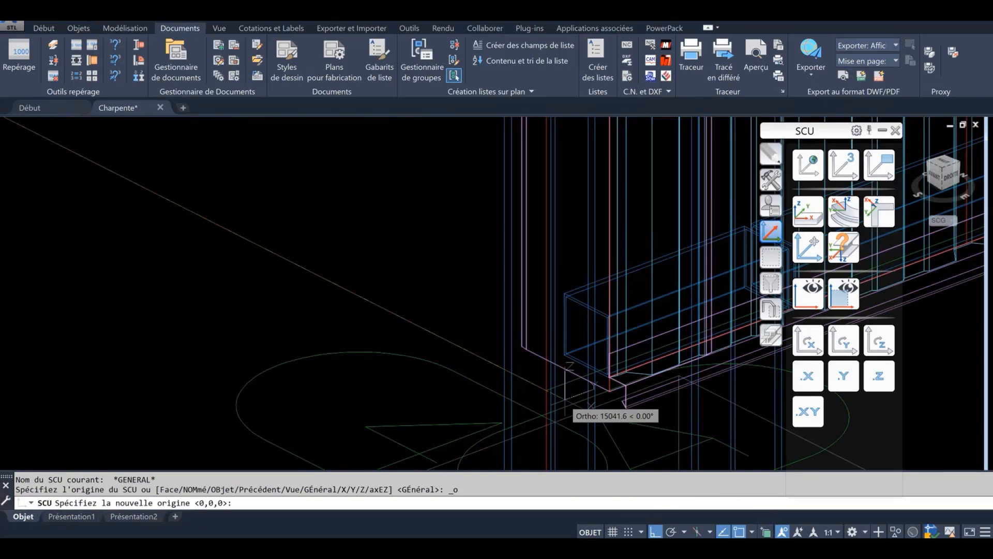
pyautogui.click(595, 407)
pyautogui.click(801, 338)
pyautogui.click(839, 340)
pyautogui.scroll(-2, 323, 353)
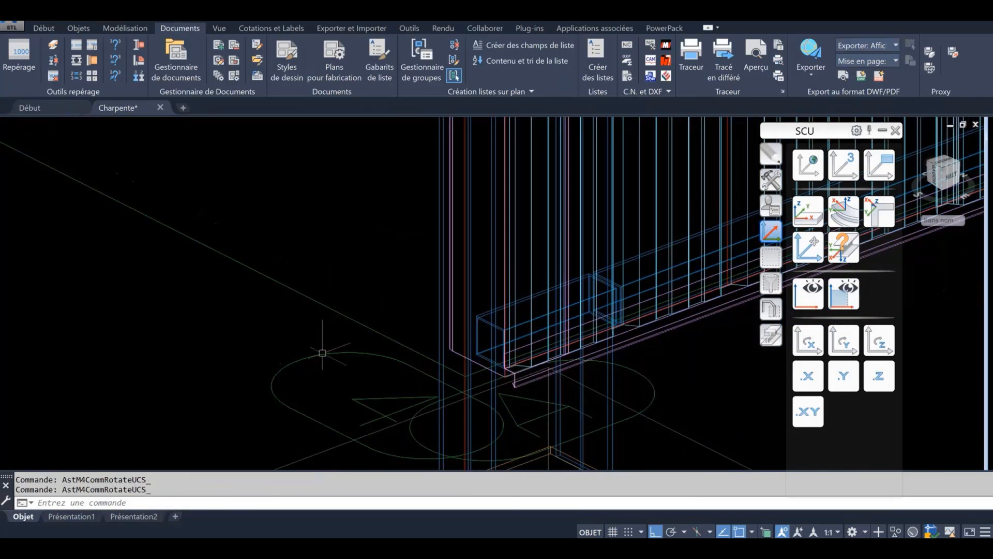
pyautogui.scroll(-5, 323, 353)
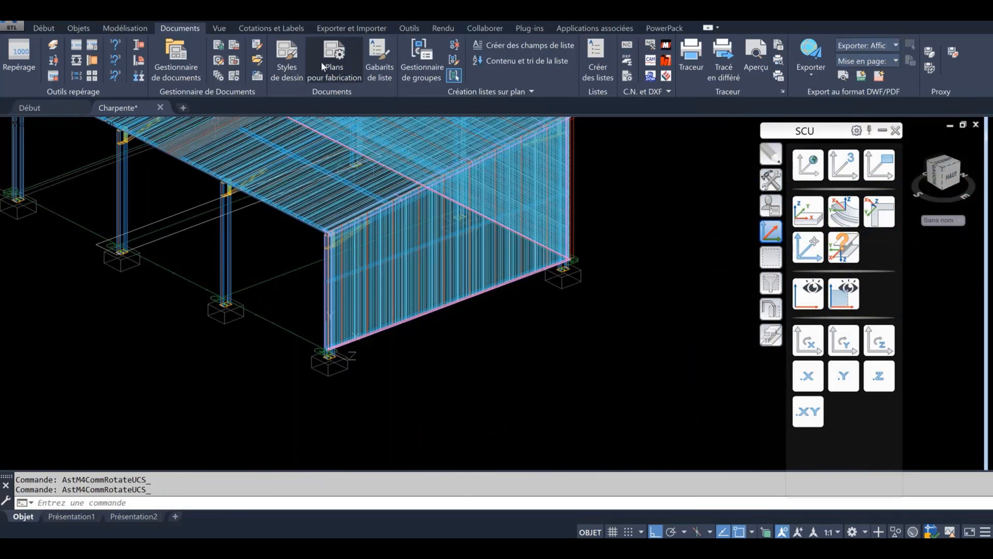
# Step: Create a Section - Tout general view of the clad gable in new drawing 006.dwg using the Ensemble-A1.dwg prototype
pyautogui.click(294, 60)
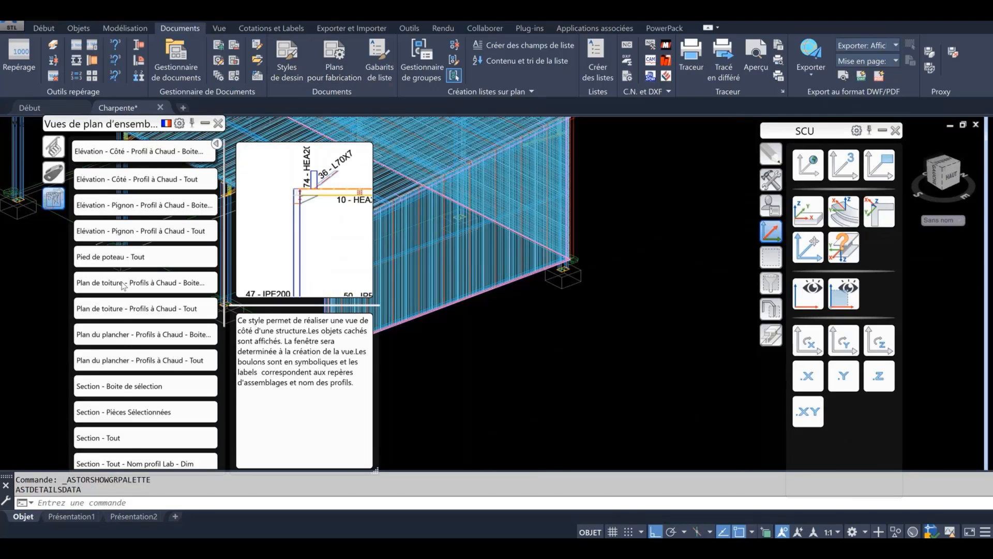
pyautogui.click(127, 438)
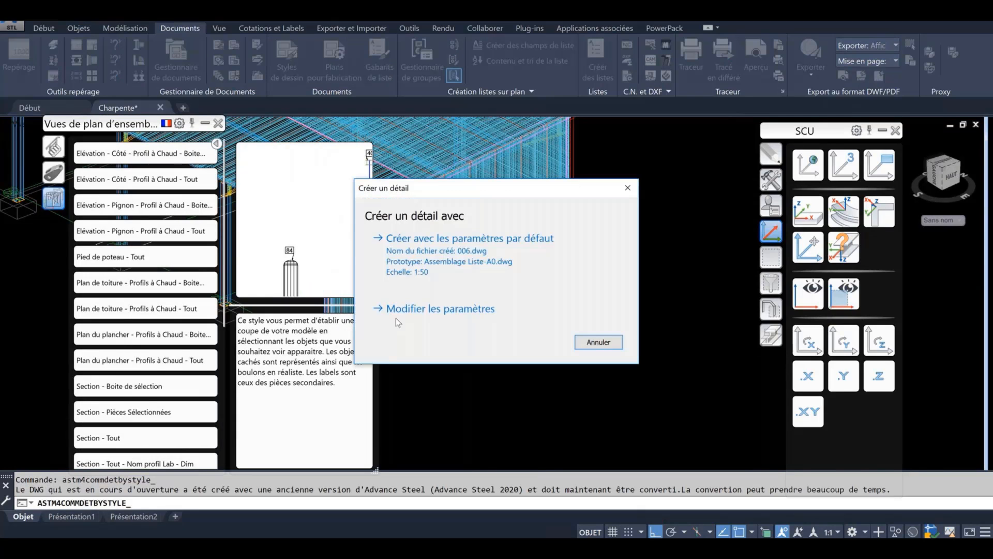
pyautogui.click(396, 317)
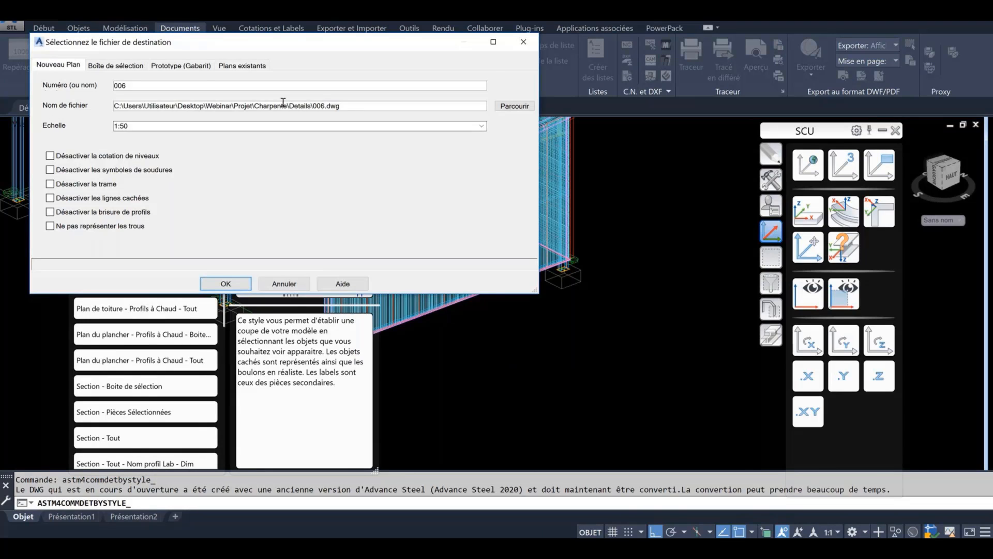
pyautogui.click(174, 67)
pyautogui.scroll(-5, 121, 196)
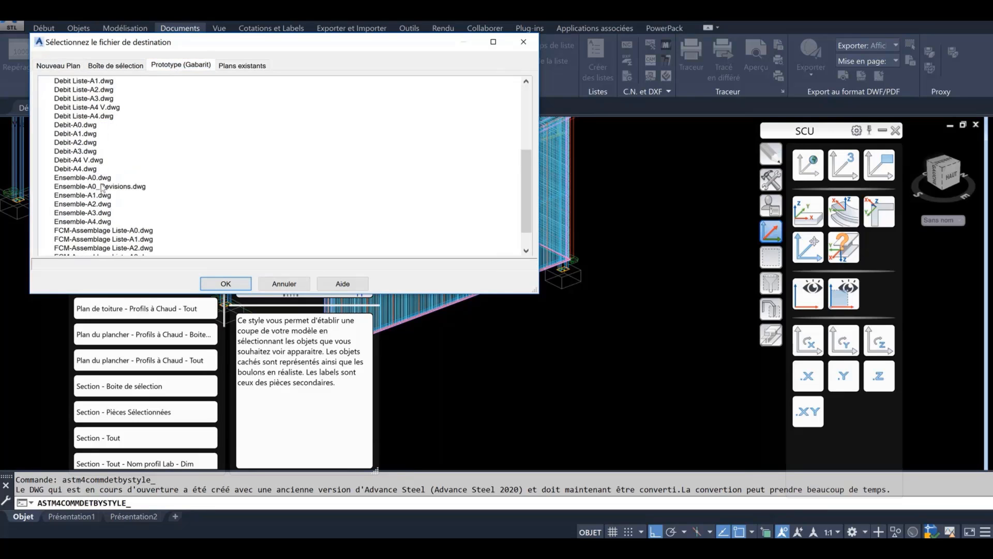
pyautogui.click(88, 194)
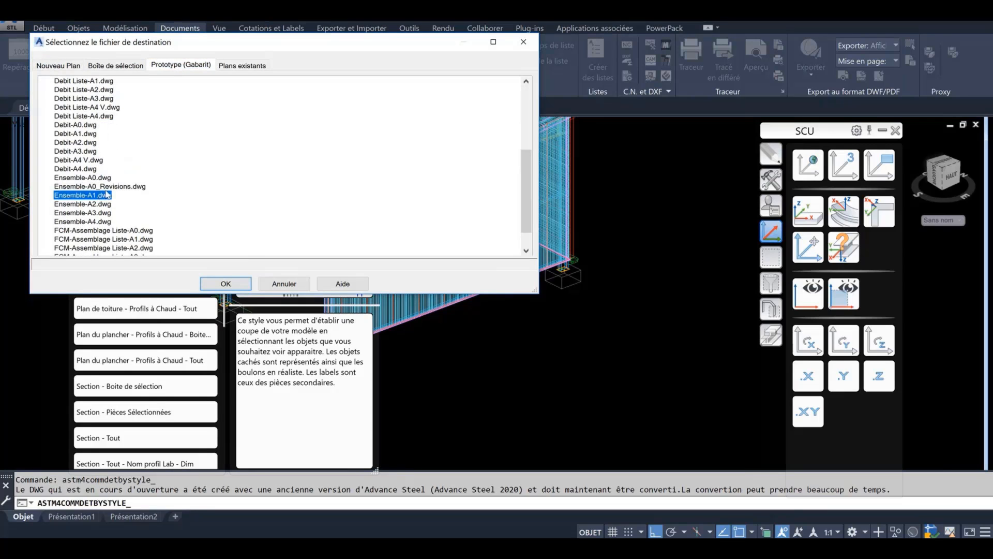
pyautogui.click(225, 284)
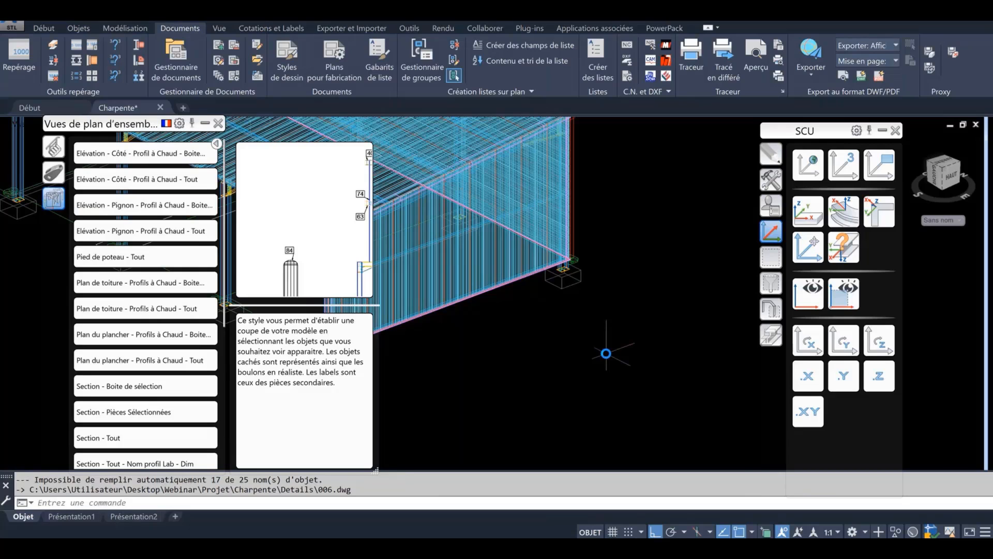
# Step: Move the UCS origin to the gable's opposite base corner and rotate the UCS about Y to face the long clad wall
pyautogui.click(804, 259)
pyautogui.scroll(10, 565, 255)
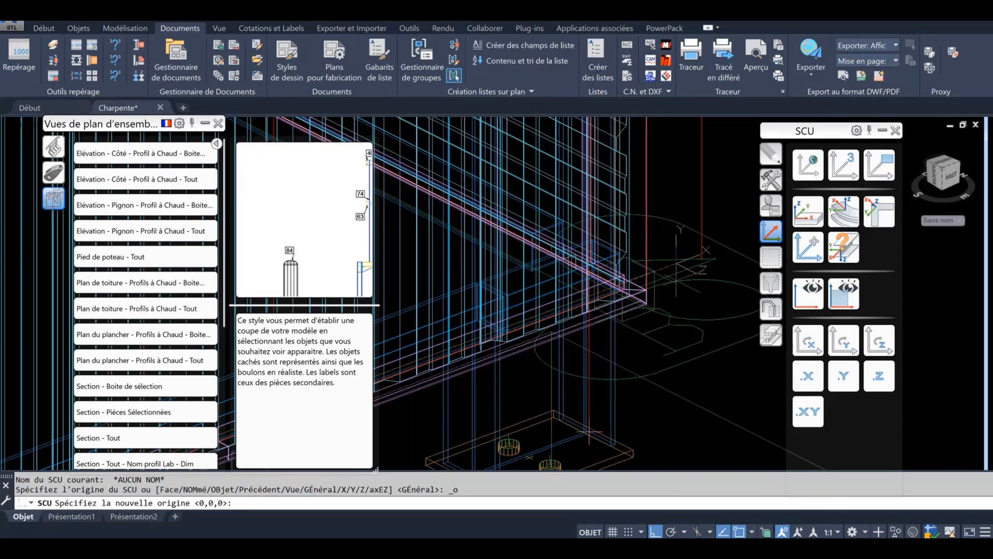
pyautogui.click(646, 299)
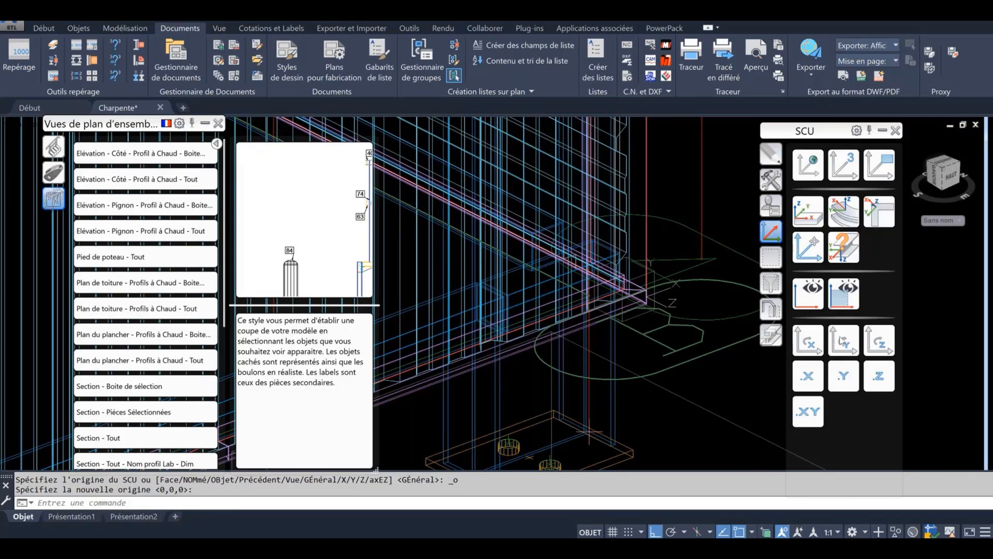
pyautogui.click(842, 341)
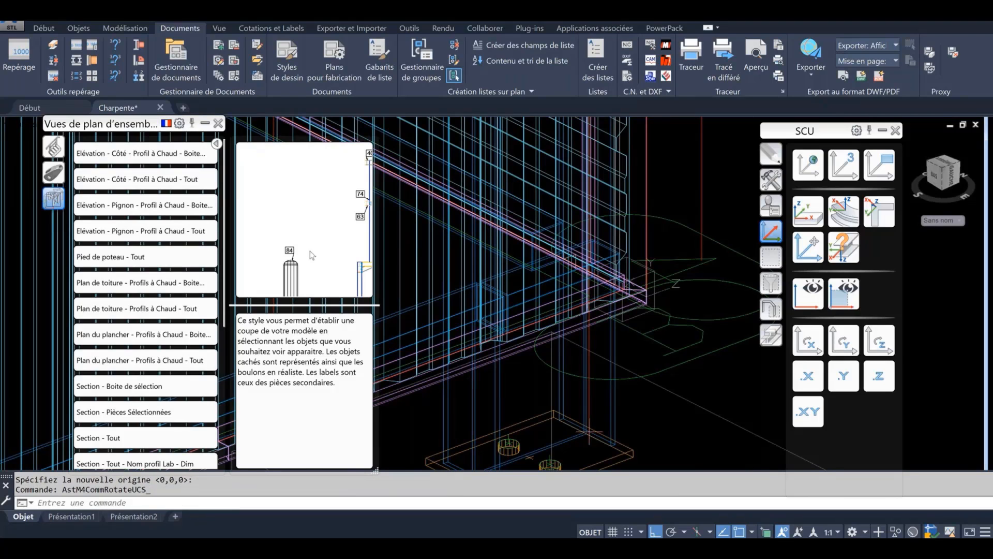
# Step: Create a Section - Tout view of the long clad wall and add it to the existing drawing 006.dwg
pyautogui.click(132, 439)
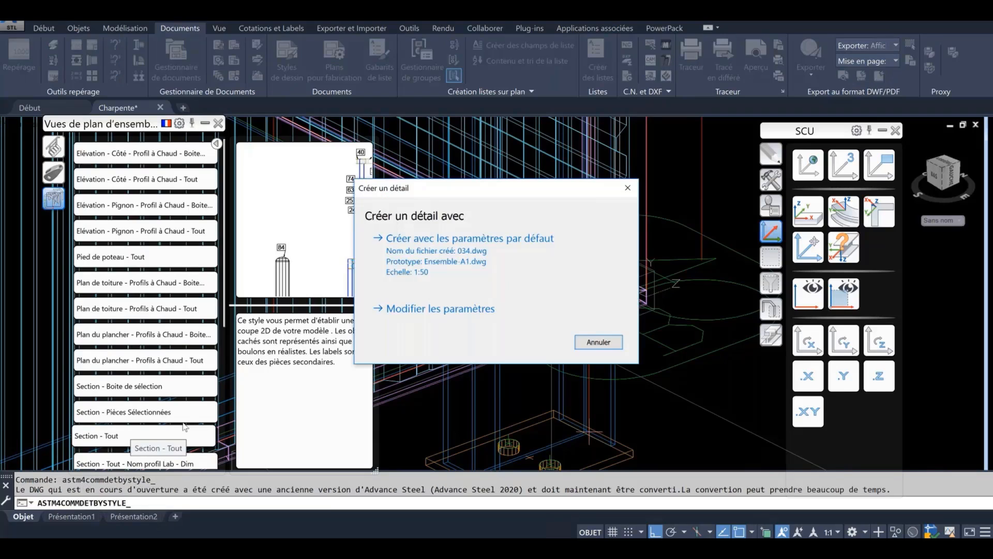
pyautogui.click(439, 308)
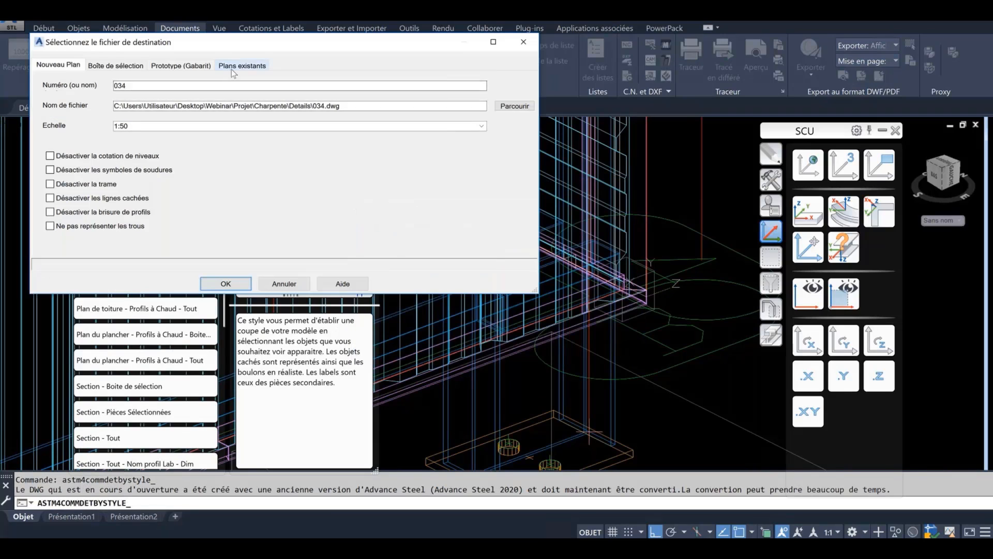
pyautogui.click(232, 67)
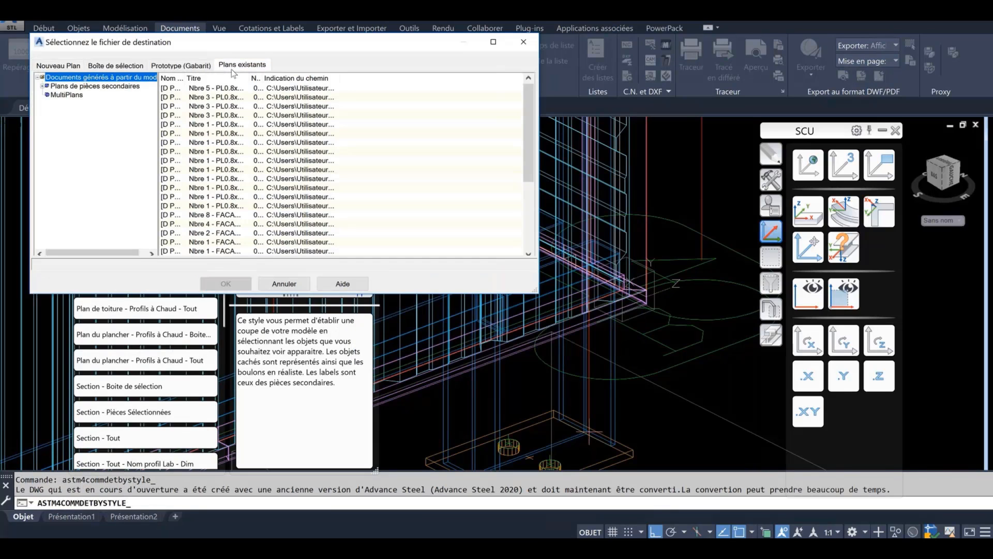
pyautogui.scroll(-2, 250, 151)
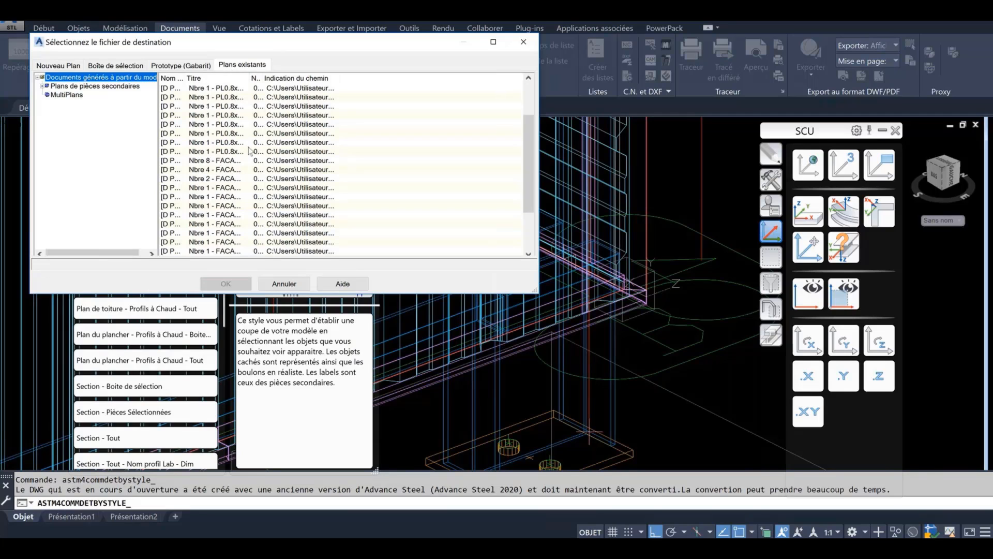
pyautogui.scroll(-3, 250, 151)
pyautogui.click(233, 251)
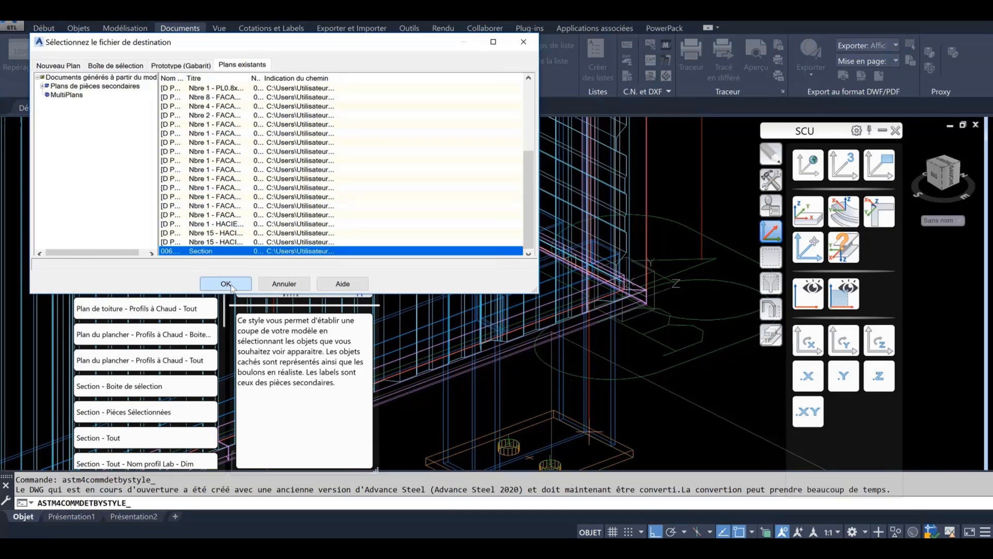
pyautogui.click(226, 284)
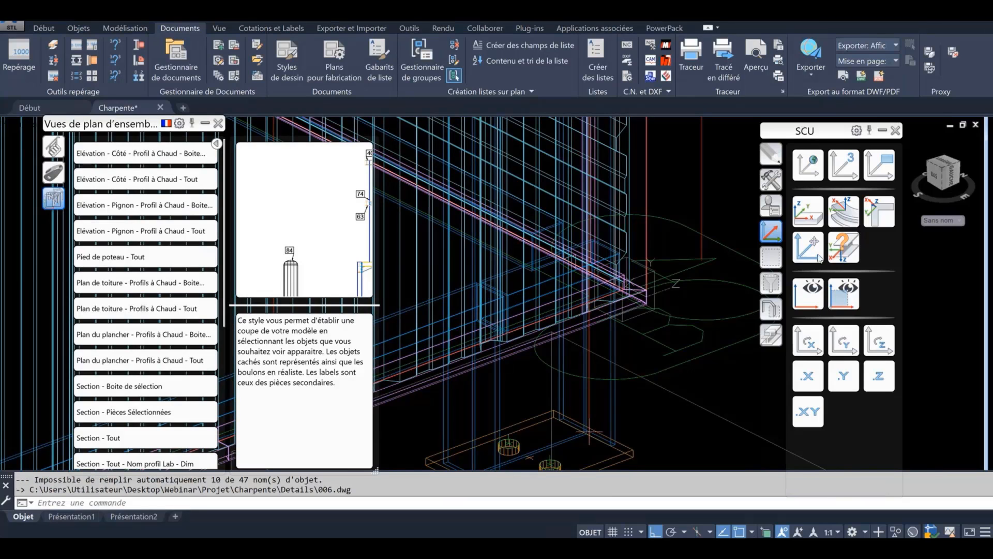
# Step: Reset the UCS to world and move its origin to the high roof corner at the end opposite the clad gable
pyautogui.click(807, 165)
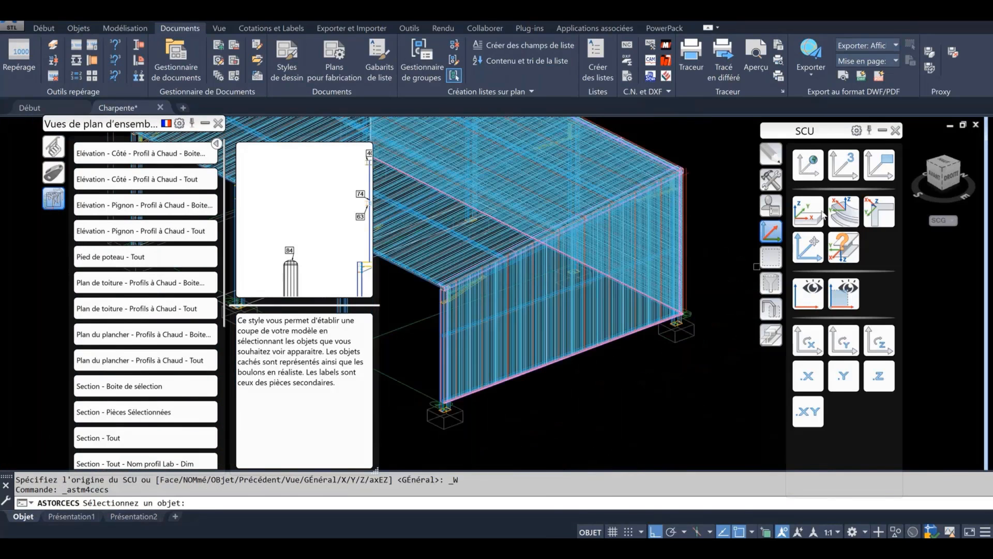
pyautogui.click(807, 247)
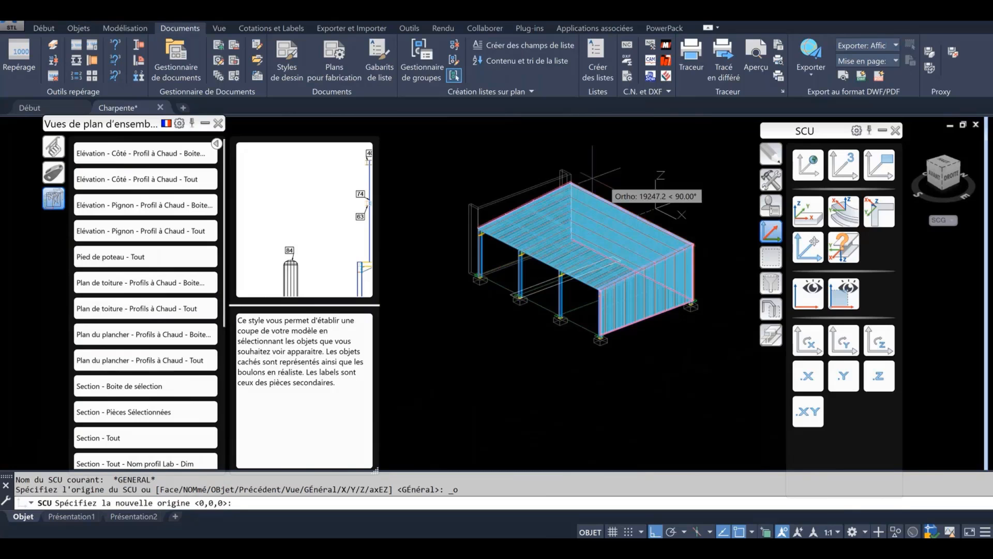
pyautogui.scroll(5, 592, 176)
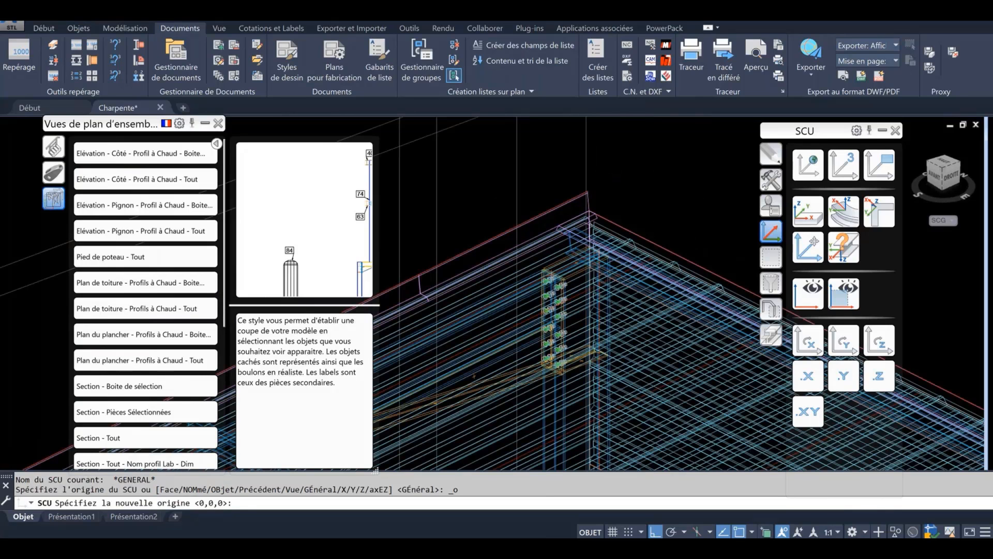
pyautogui.click(588, 193)
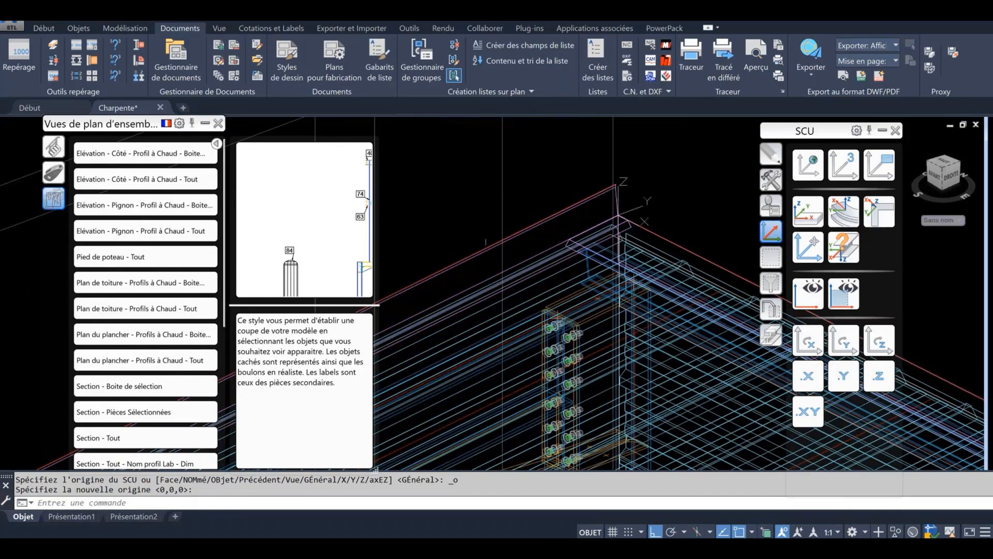
# Step: Create a Section - Tout view of the roof in the existing drawing 006.dwg, and close the general view palette
pyautogui.click(128, 442)
pyautogui.click(242, 65)
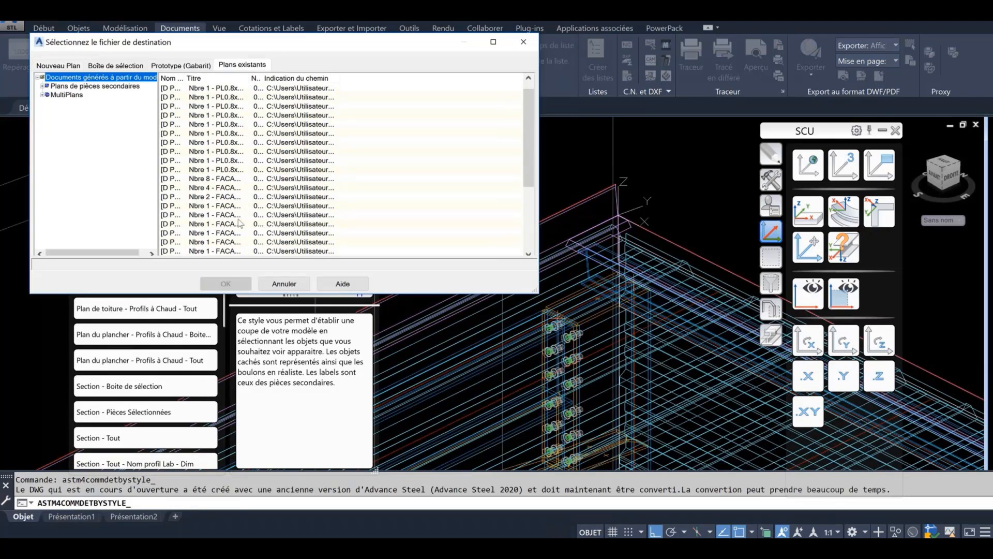
pyautogui.scroll(2, 239, 223)
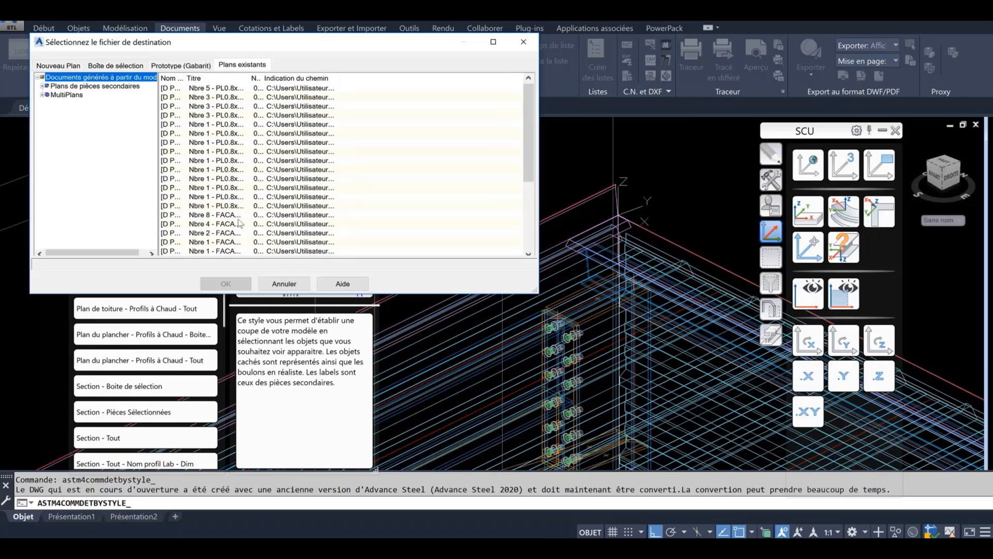
pyautogui.scroll(-5, 207, 252)
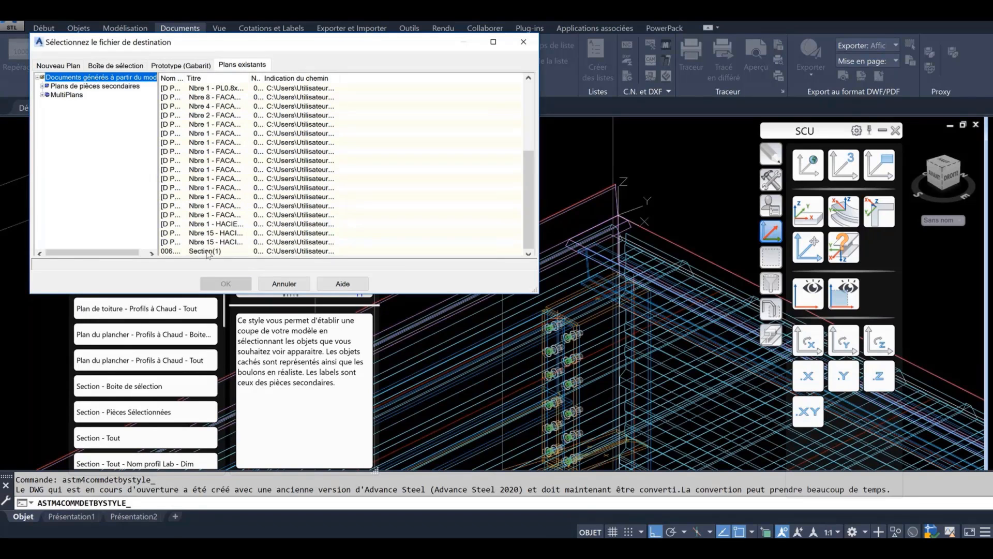
pyautogui.doubleClick(206, 251)
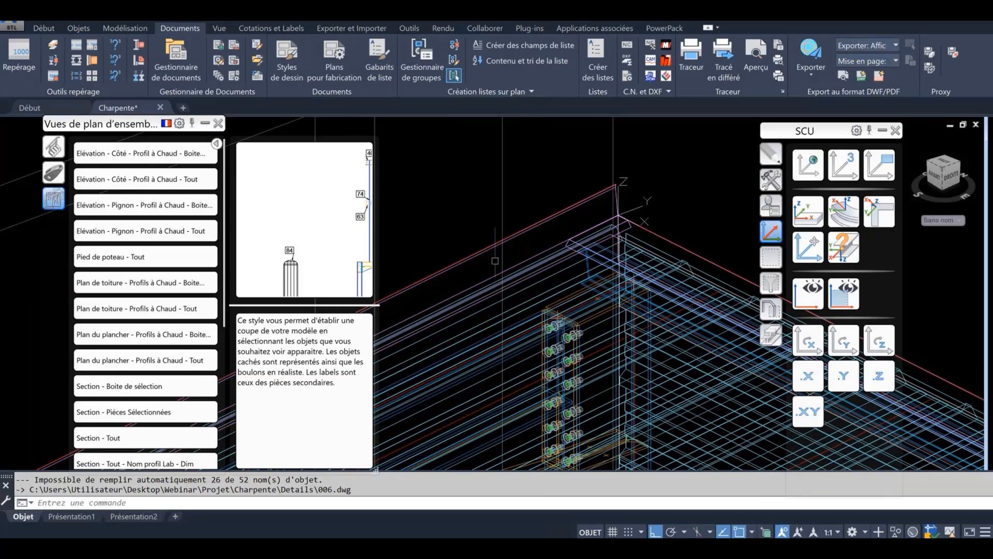
pyautogui.click(217, 123)
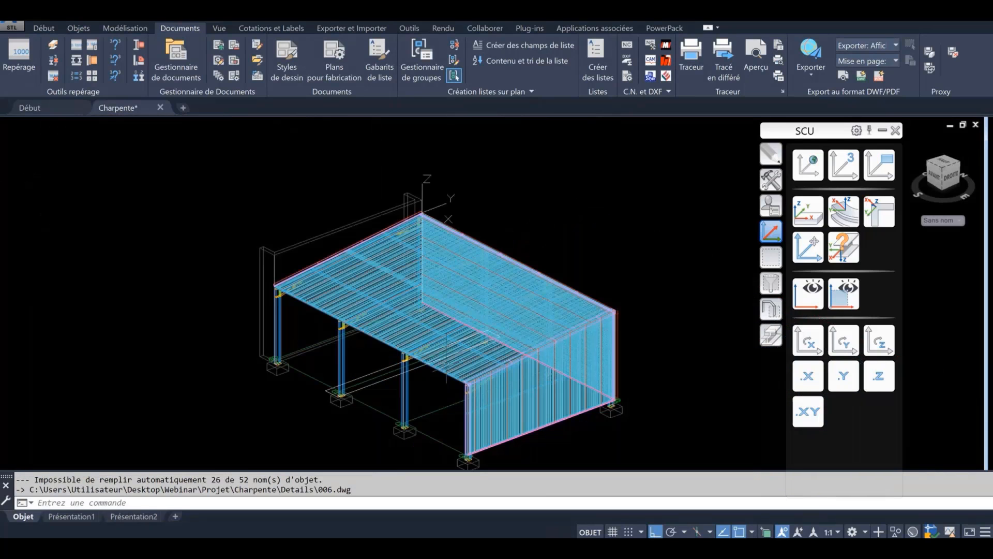
# Step: Open the document manager and preview the up-to-date drawing 006.dwg
pyautogui.scroll(2, 459, 376)
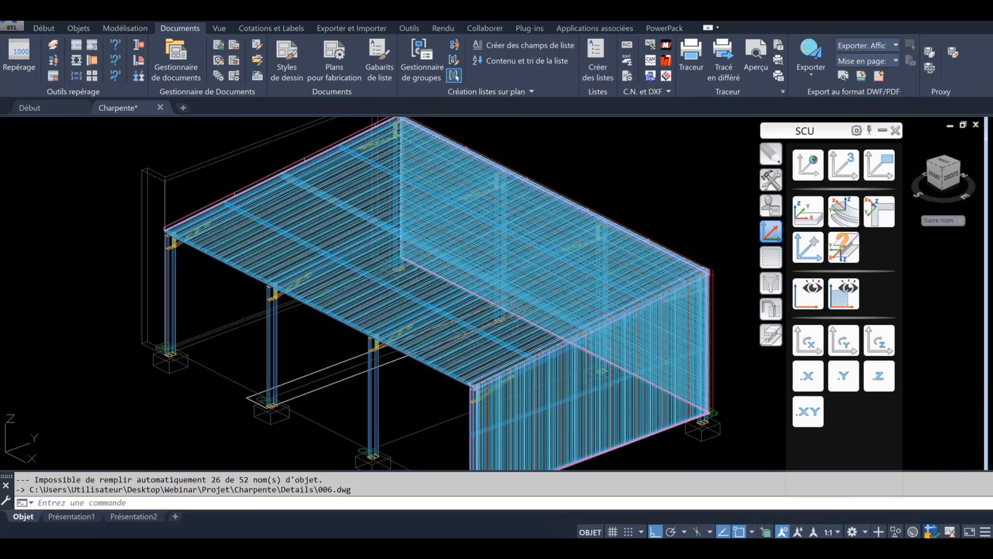
pyautogui.scroll(-2, 483, 271)
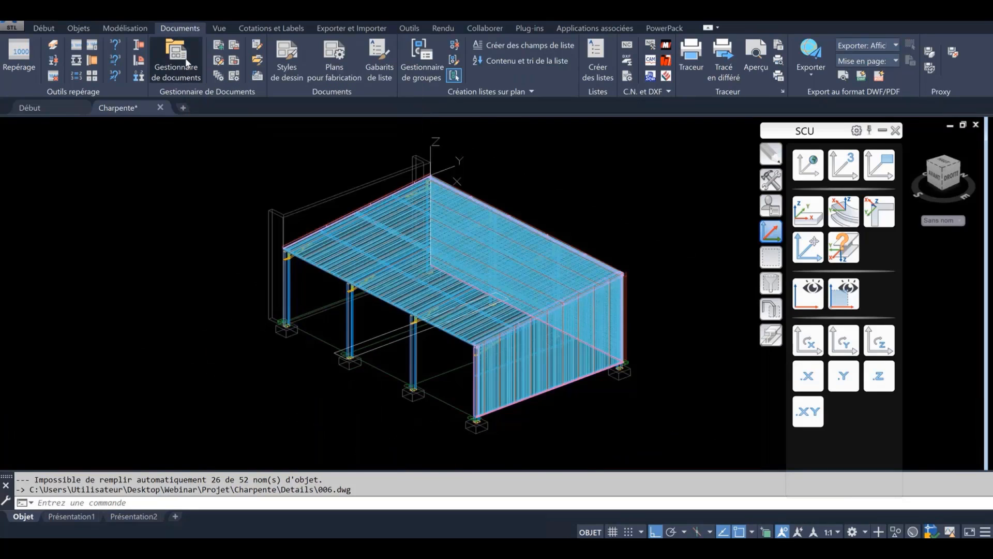
pyautogui.click(187, 63)
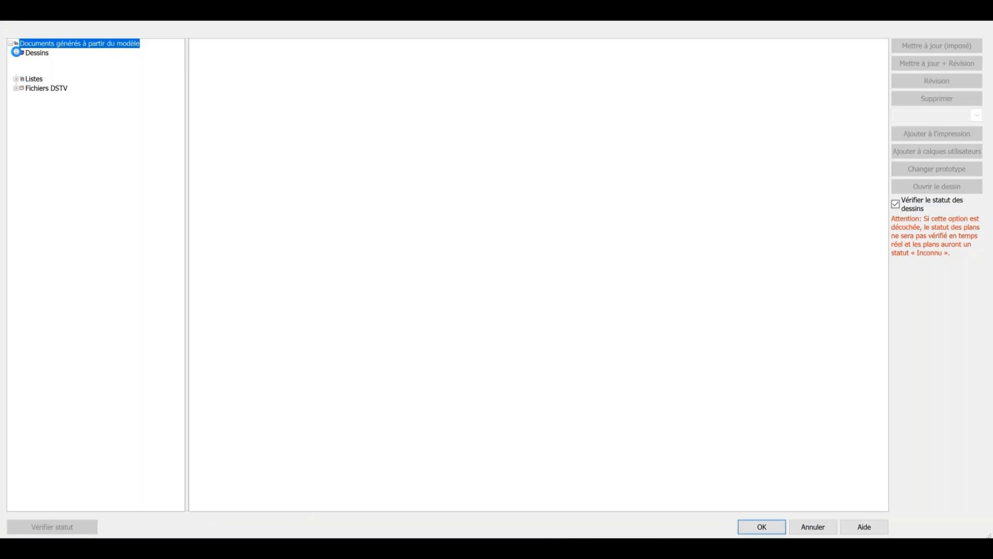
pyautogui.click(15, 53)
pyautogui.click(22, 62)
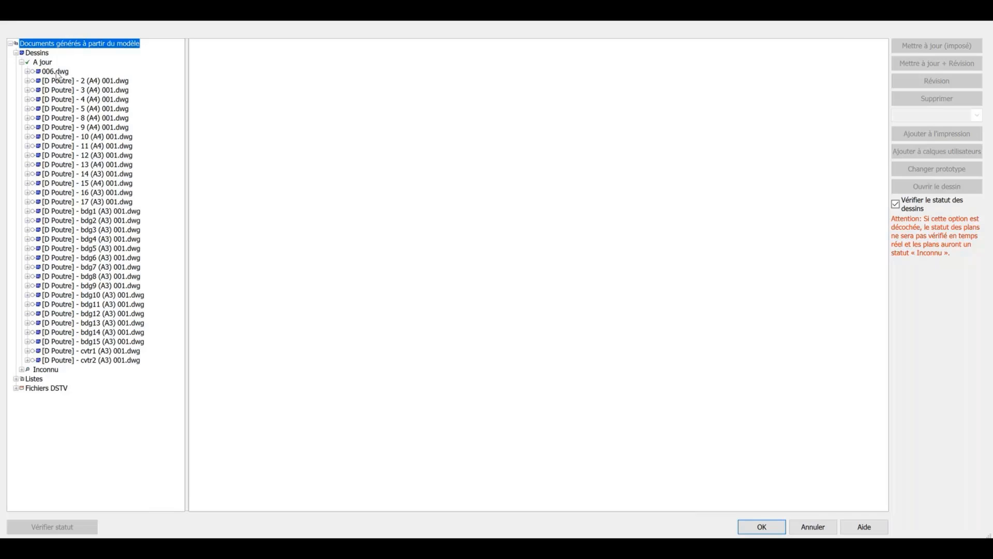
pyautogui.click(56, 71)
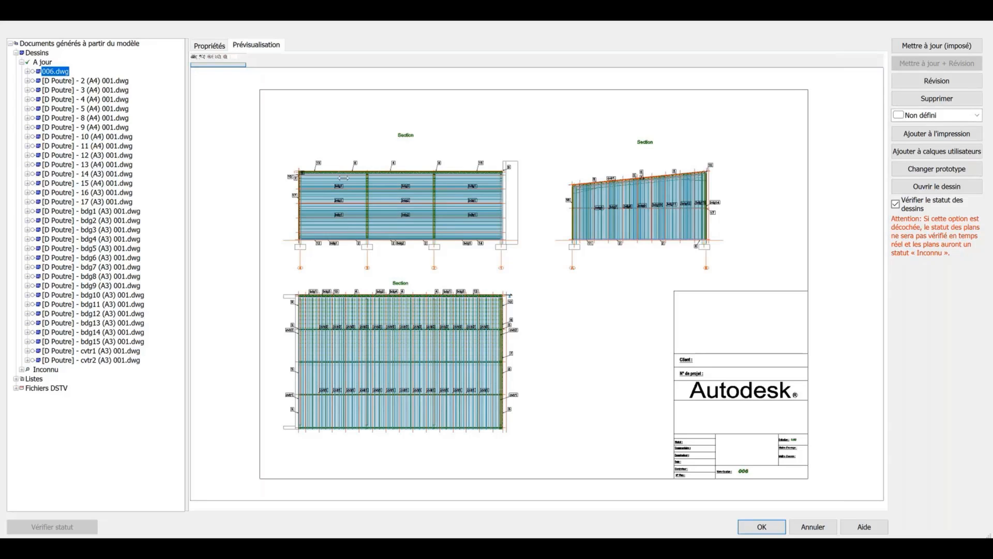
# Step: Examine the part-number labels on the wall, gable and roof sections in the preview of drawing 006.dwg
pyautogui.scroll(2, 400, 218)
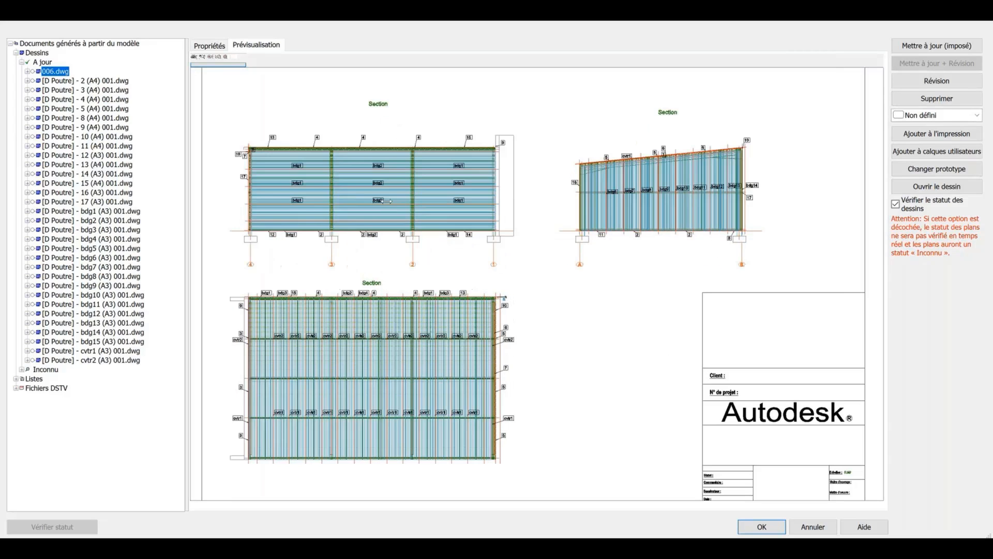
pyautogui.scroll(2, 404, 249)
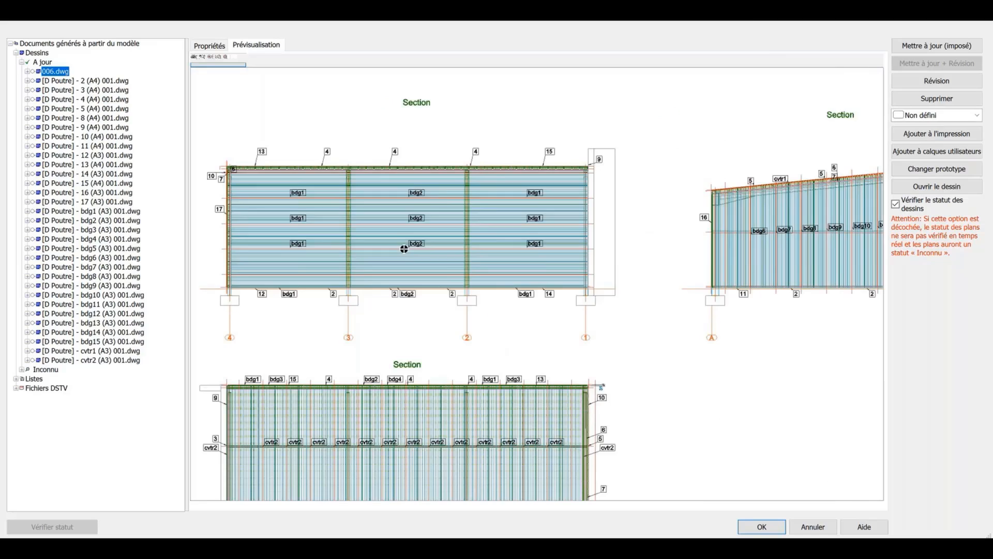
pyautogui.scroll(2, 404, 249)
pyautogui.scroll(1, 329, 197)
pyautogui.moveTo(344, 205)
pyautogui.mouseDown(button='middle')
pyautogui.moveTo(569, 287)
pyautogui.moveTo(512, 276)
pyautogui.mouseUp(button='middle')
pyautogui.moveTo(739, 296); pyautogui.dragTo(379, 278, button='middle')
pyautogui.moveTo(680, 268)
pyautogui.mouseDown(button='middle')
pyautogui.moveTo(288, 267)
pyautogui.moveTo(584, 102)
pyautogui.mouseUp(button='middle')
pyautogui.moveTo(385, 310); pyautogui.dragTo(603, 147, button='middle')
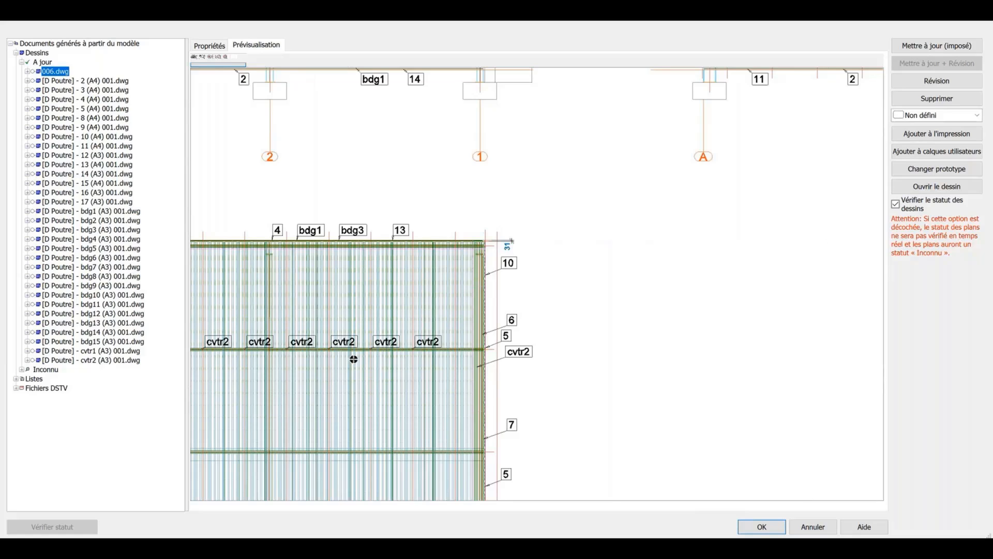
pyautogui.moveTo(353, 358); pyautogui.dragTo(608, 206, button='middle')
pyautogui.moveTo(304, 388); pyautogui.dragTo(596, 241, button='middle')
pyautogui.scroll(-1, 597, 241)
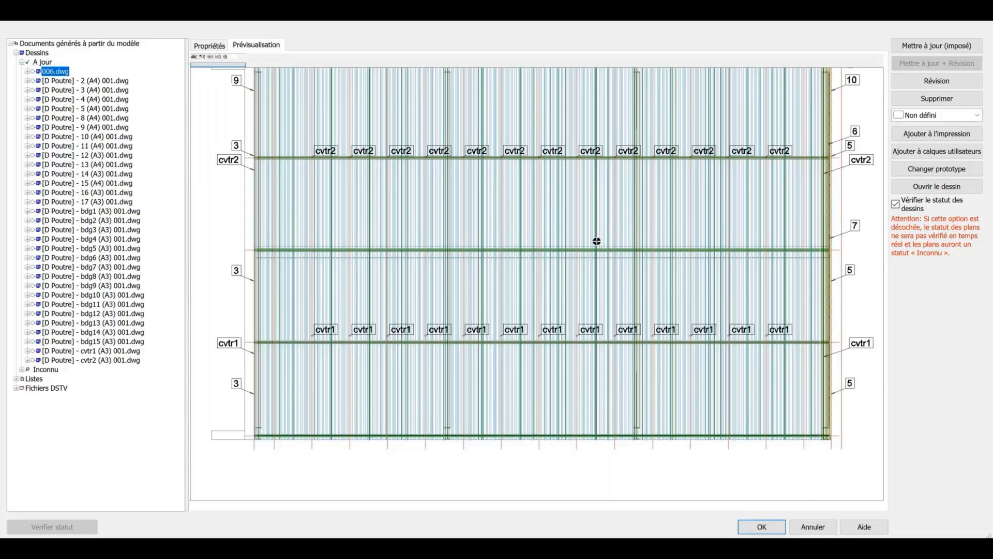
pyautogui.scroll(-1, 596, 241)
pyautogui.moveTo(589, 153); pyautogui.dragTo(577, 210, button='middle')
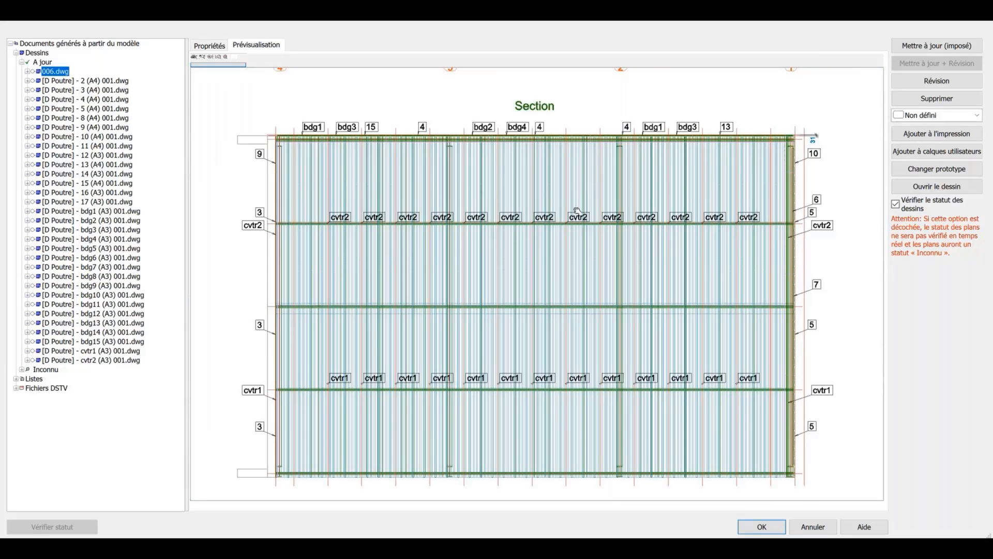
pyautogui.moveTo(570, 285); pyautogui.dragTo(571, 279, button='middle')
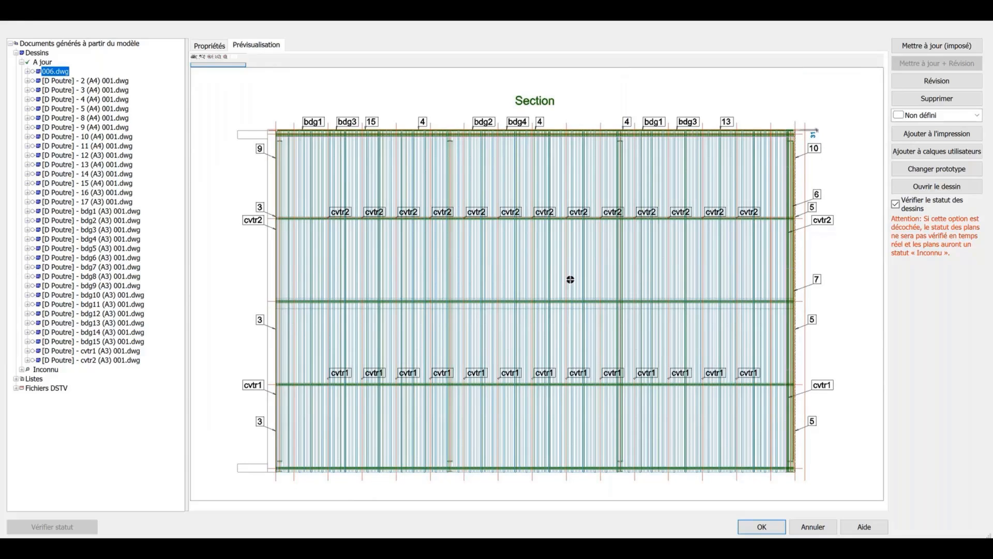